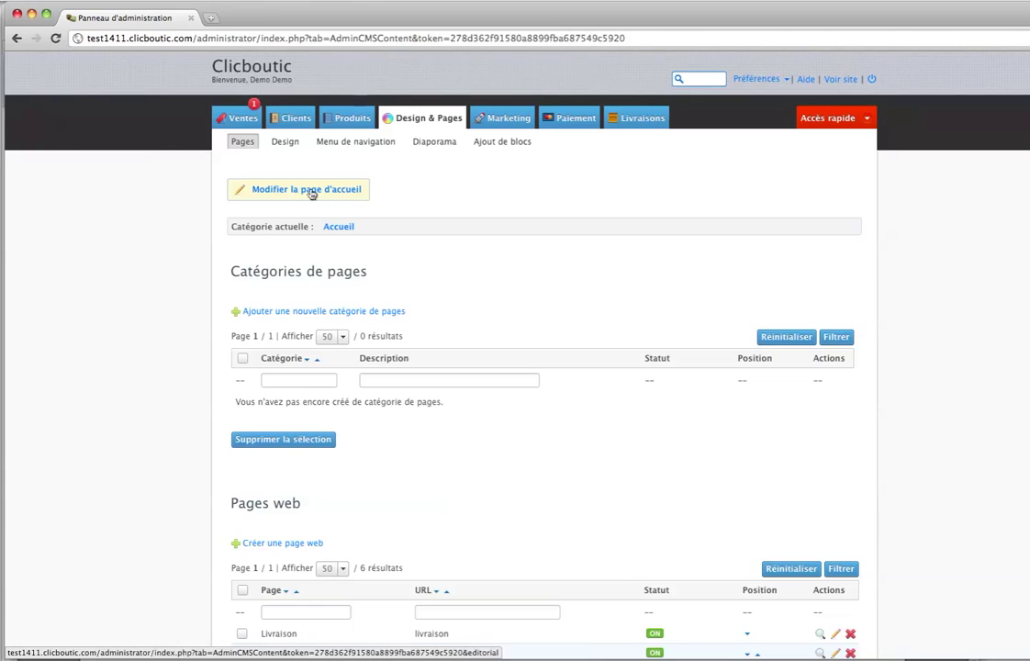
Open the site's home page for editing.
{"action": "scroll", "coordinate": [332, 248], "scroll_direction": "down", "scroll_amount": 5}
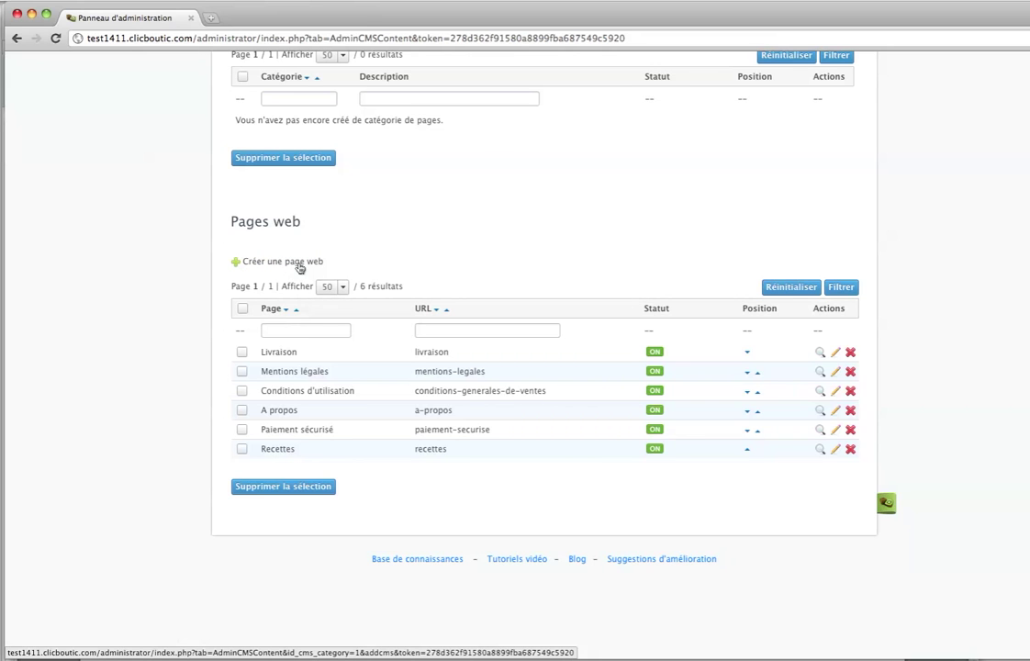
{"action": "scroll", "coordinate": [299, 268], "scroll_direction": "up", "scroll_amount": 5}
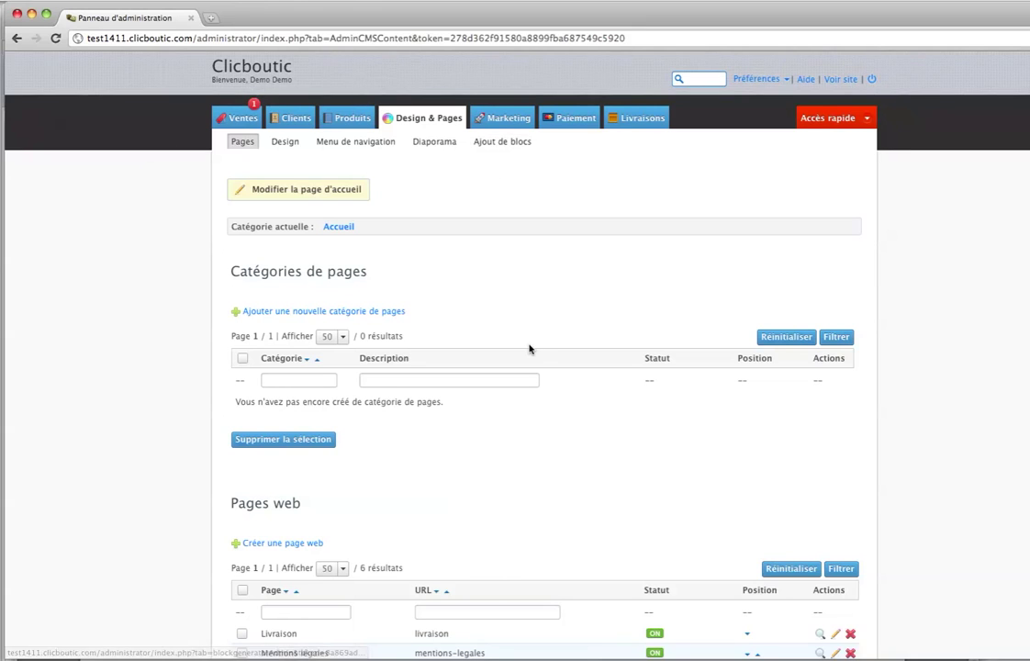
{"action": "scroll", "coordinate": [529, 349], "scroll_direction": "down", "scroll_amount": 5}
{"action": "scroll", "coordinate": [529, 349], "scroll_direction": "up", "scroll_amount": 5}
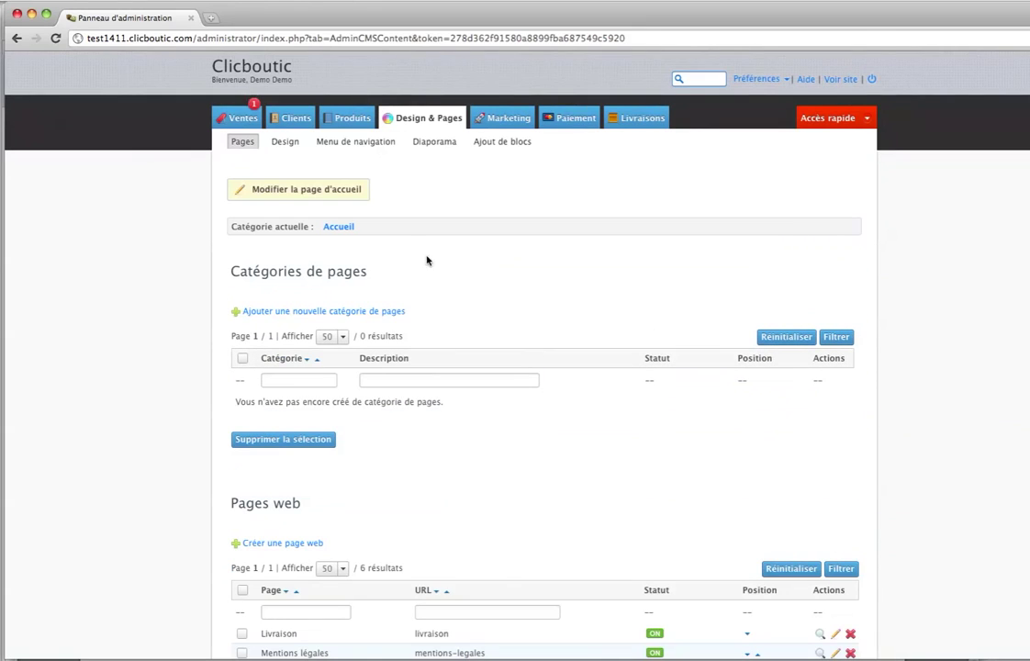
{"action": "left_click", "coordinate": [353, 191]}
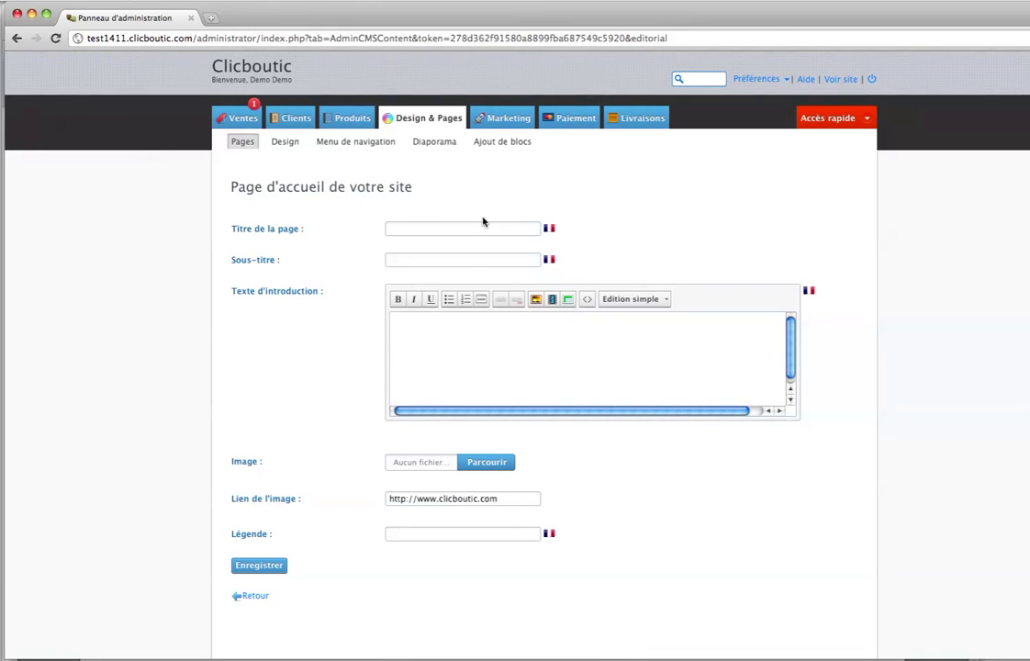
Switch to the presentation folder in Finder and open the document pagedecontenu.docx.
{"action": "key", "text": "F3"}
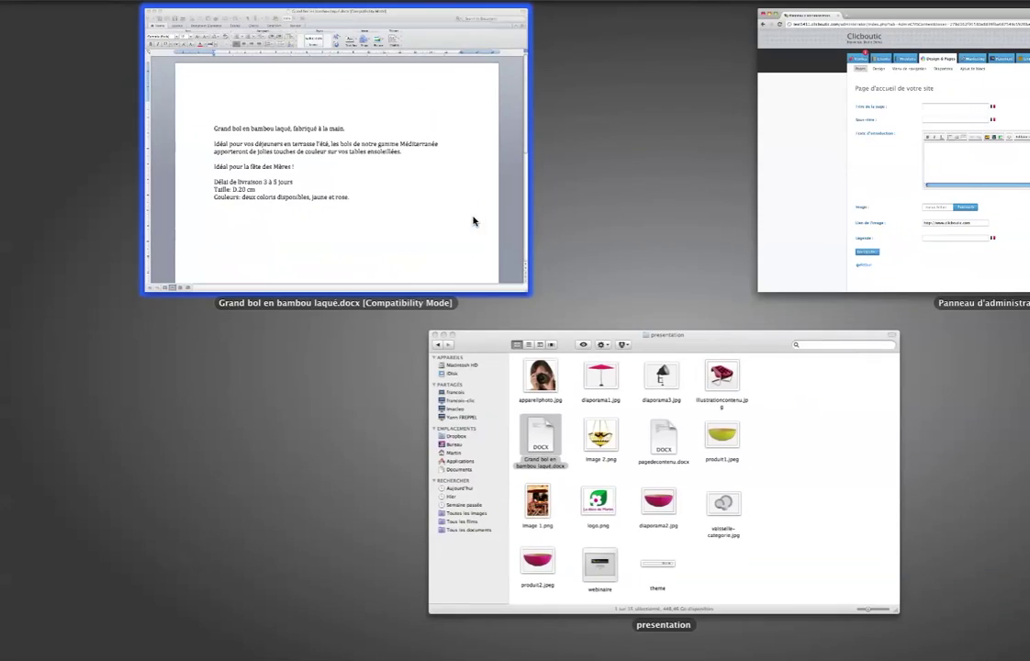
{"action": "left_click", "coordinate": [465, 220]}
{"action": "key", "text": "super+Tab"}
{"action": "key", "text": "F3"}
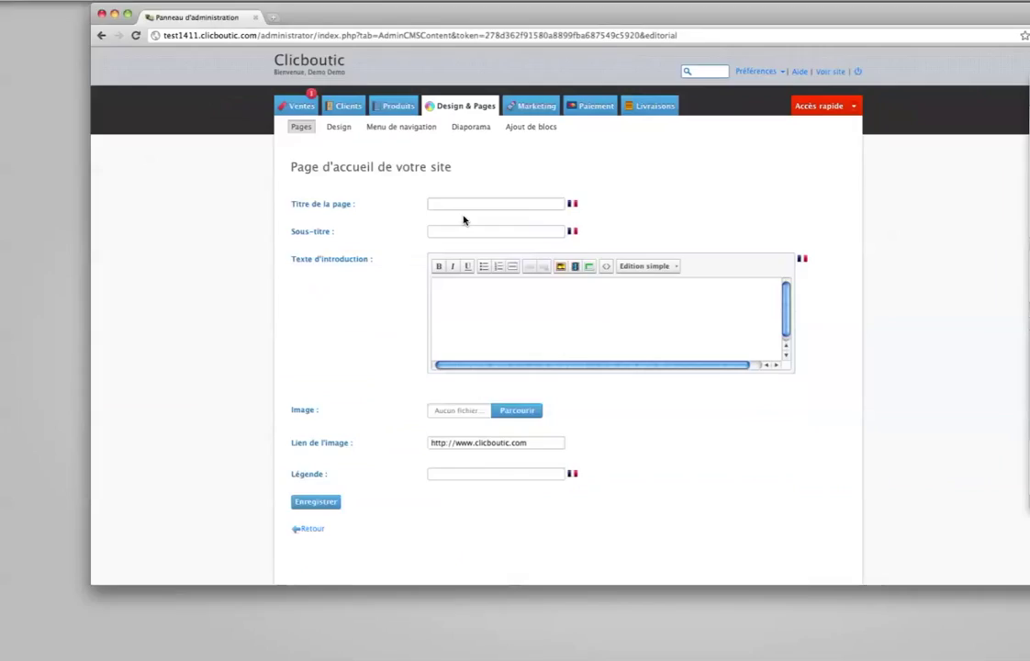
{"action": "left_click", "coordinate": [520, 390]}
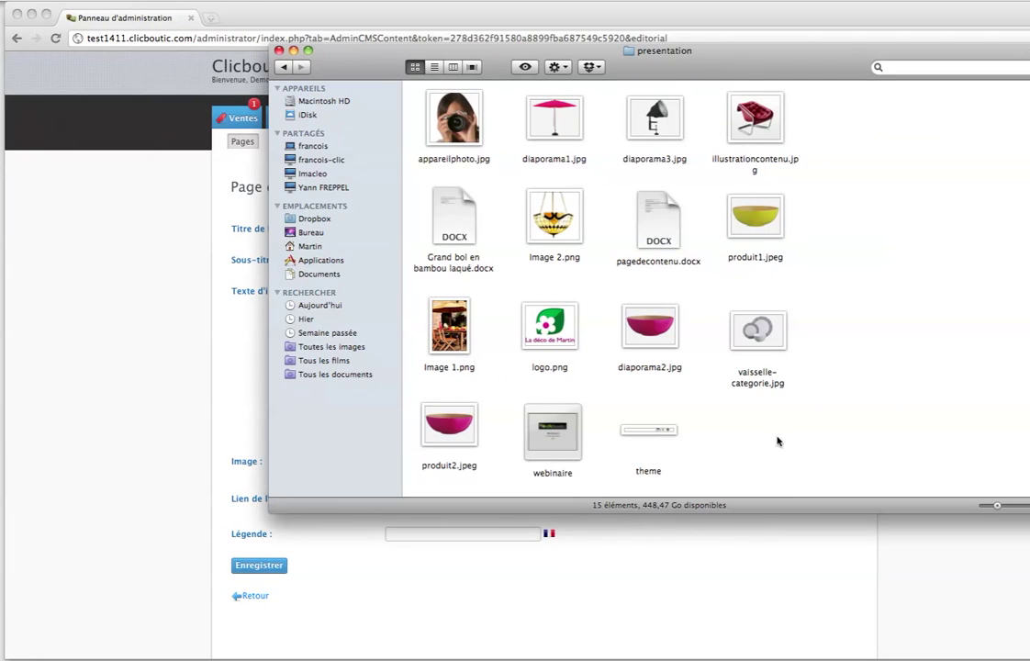
{"action": "left_click", "coordinate": [661, 237]}
{"action": "double_click", "coordinate": [659, 241]}
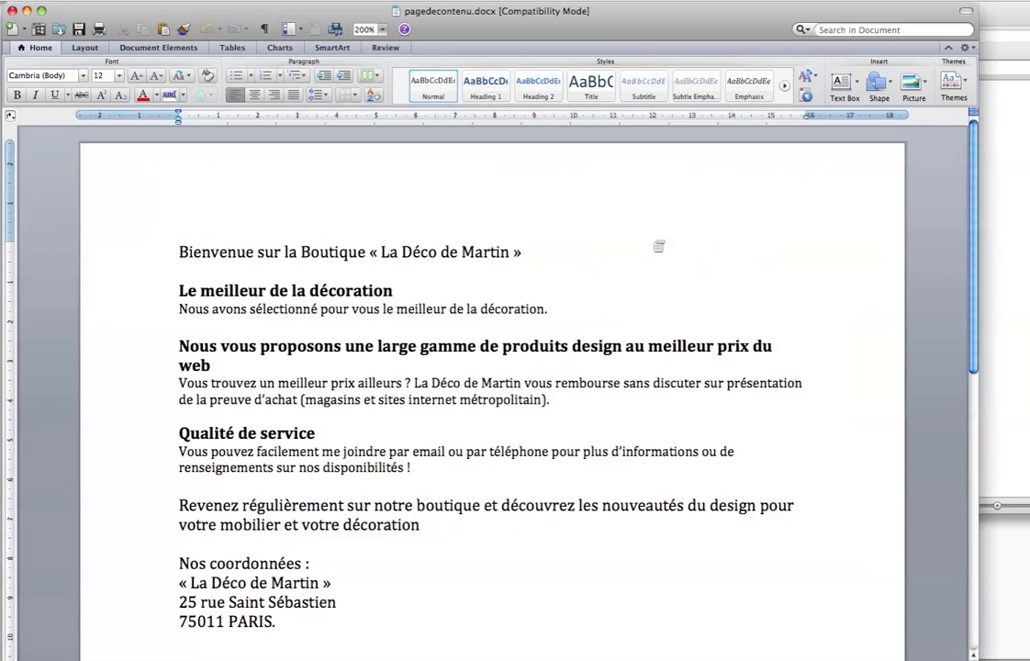
Copy the document's entire text, switch back to the browser and paste it into the home page's introduction text.
{"action": "left_click_drag", "start_coordinate": [275, 642], "coordinate": [178, 251]}
{"action": "right_click", "coordinate": [225, 279]}
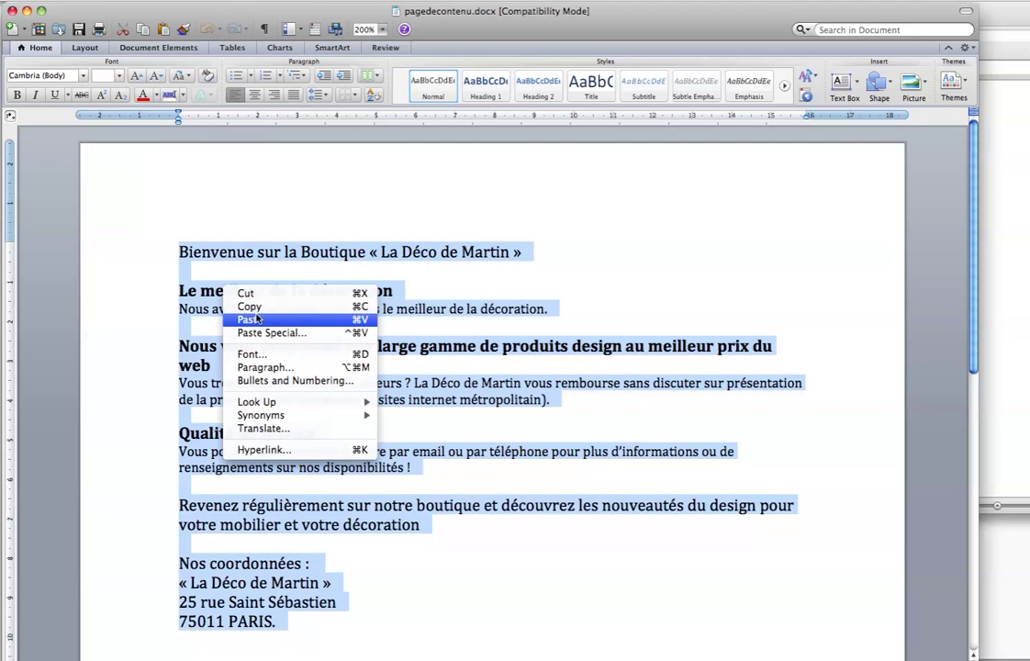
{"action": "left_click", "coordinate": [258, 306]}
{"action": "key", "text": "F9"}
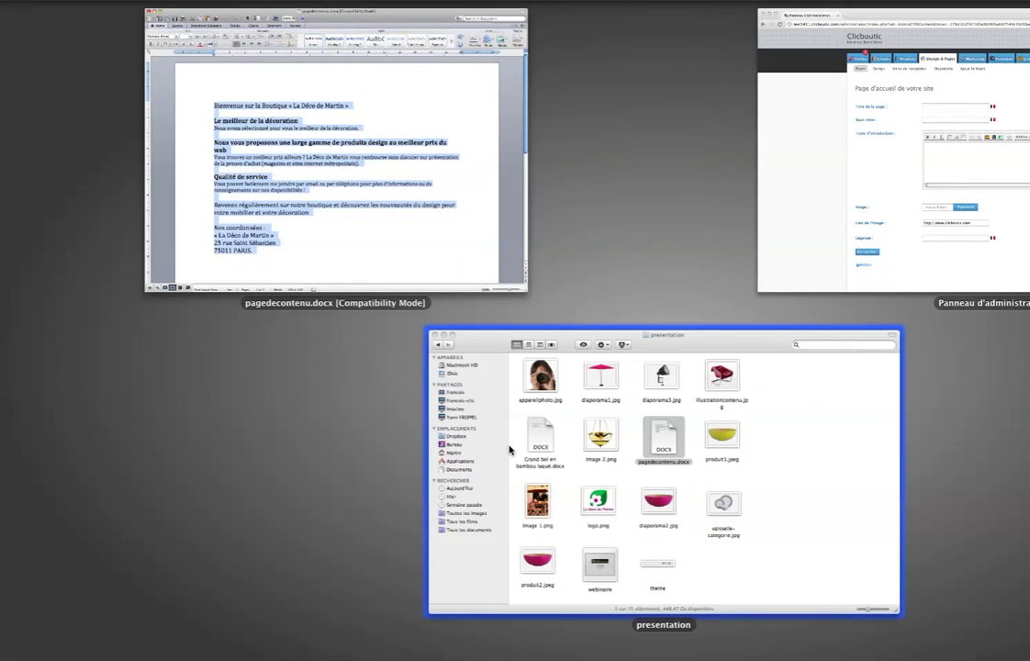
{"action": "left_click", "coordinate": [922, 173]}
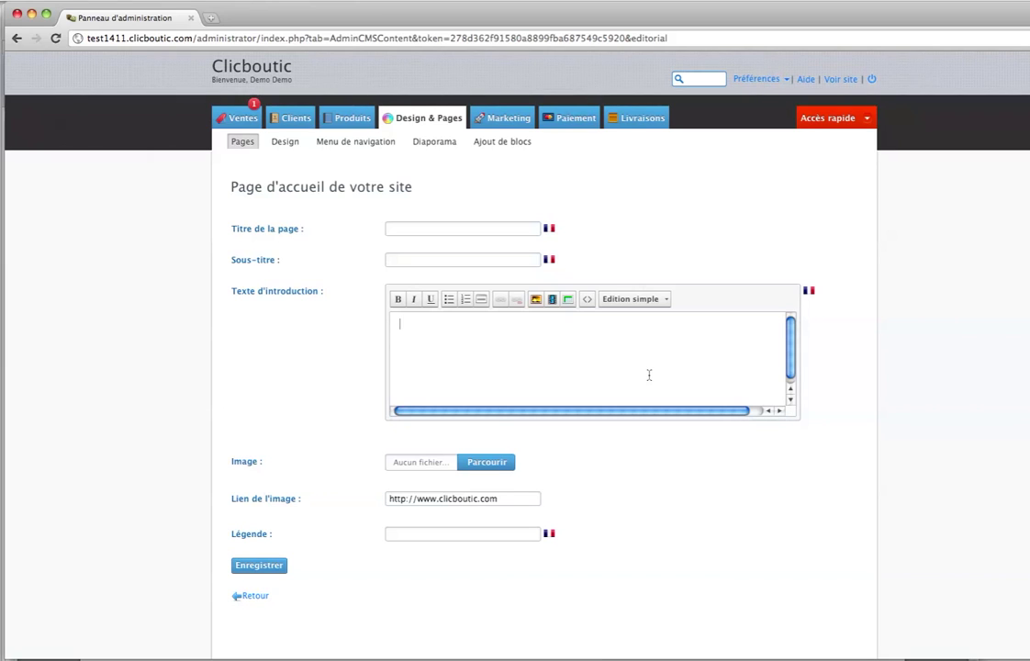
{"action": "key", "text": "super+v"}
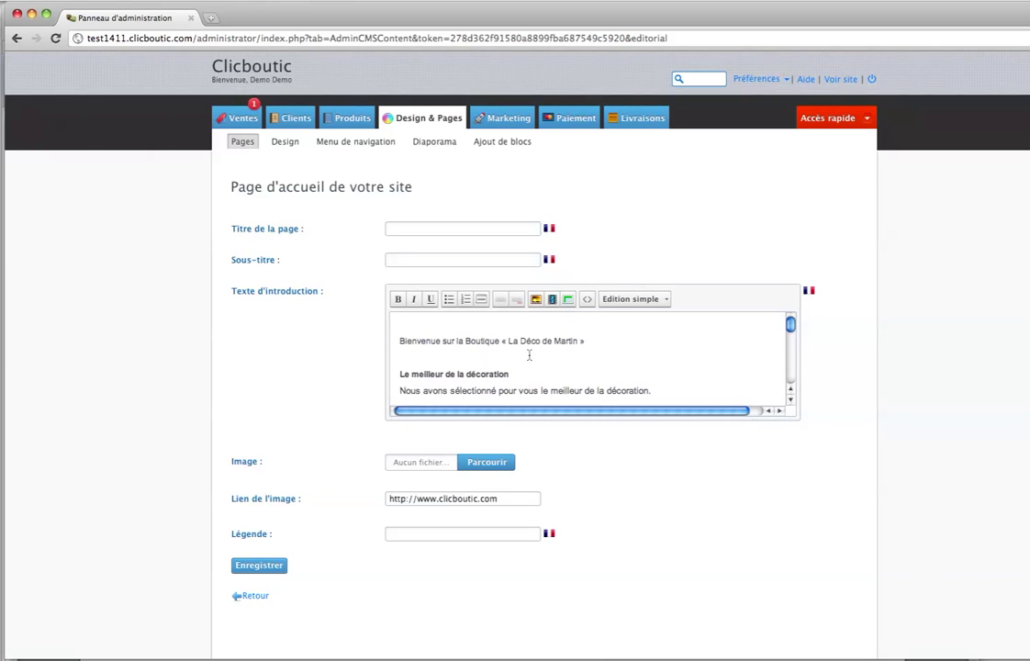
Move the line "Bienvenue sur la Boutique « La Déco de Martin »" from the introduction text into the page title and remove a leftover blank line.
{"action": "key", "text": "BackSpace"}
{"action": "left_click_drag", "start_coordinate": [620, 323], "coordinate": [397, 324]}
{"action": "key", "text": "super+x"}
{"action": "left_click", "coordinate": [456, 228]}
{"action": "key", "text": "super+v"}
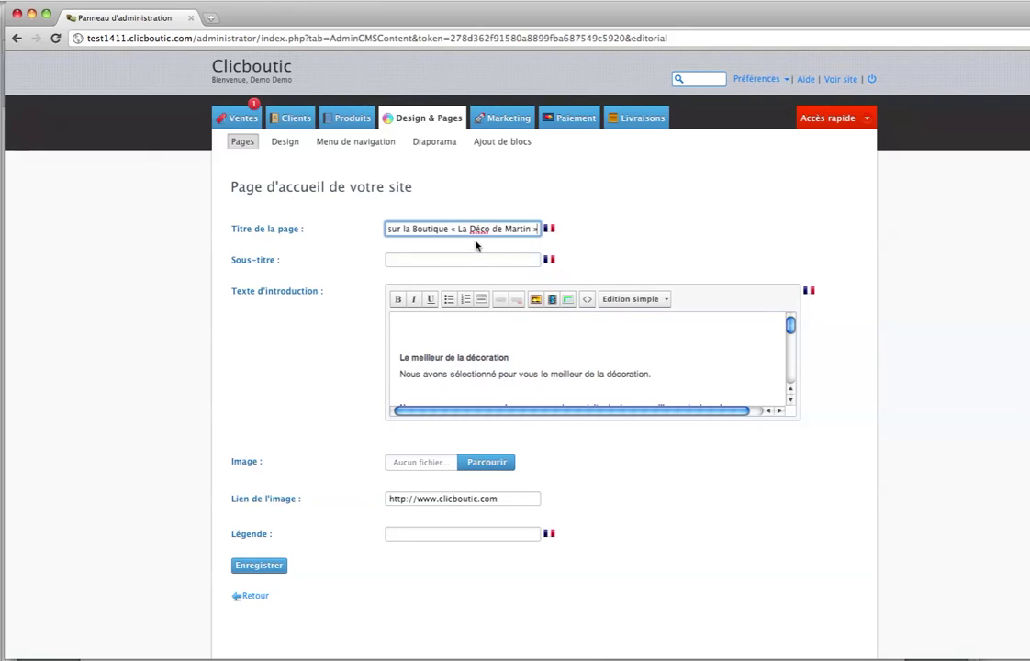
{"action": "left_click", "coordinate": [504, 326]}
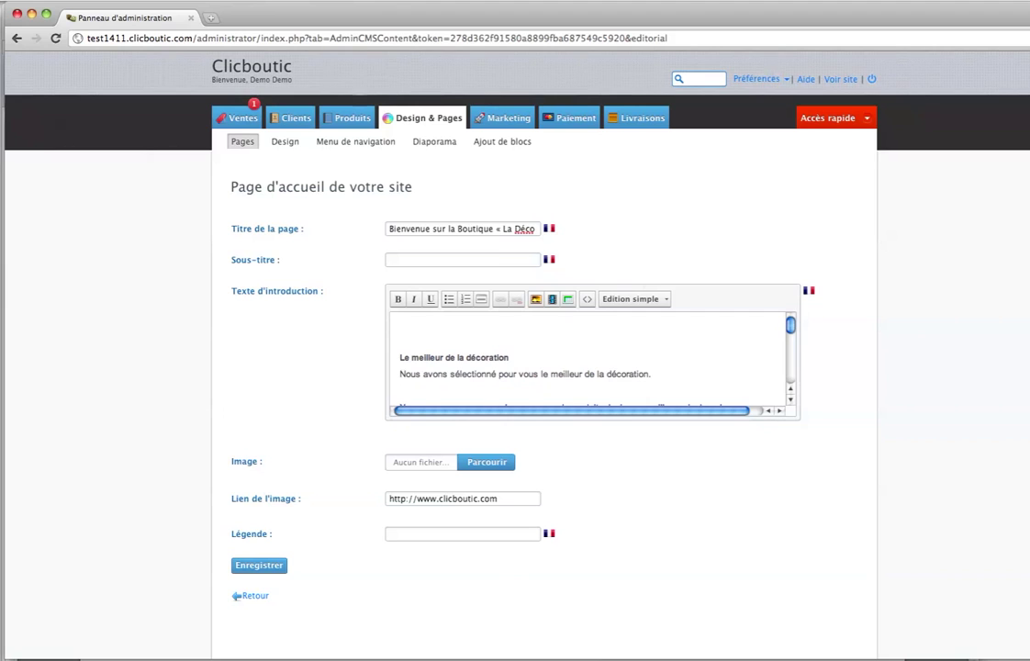
{"action": "key", "text": "Delete"}
Switch the introduction text editor to Edition avancée and expand it to full screen.
{"action": "left_click", "coordinate": [668, 301]}
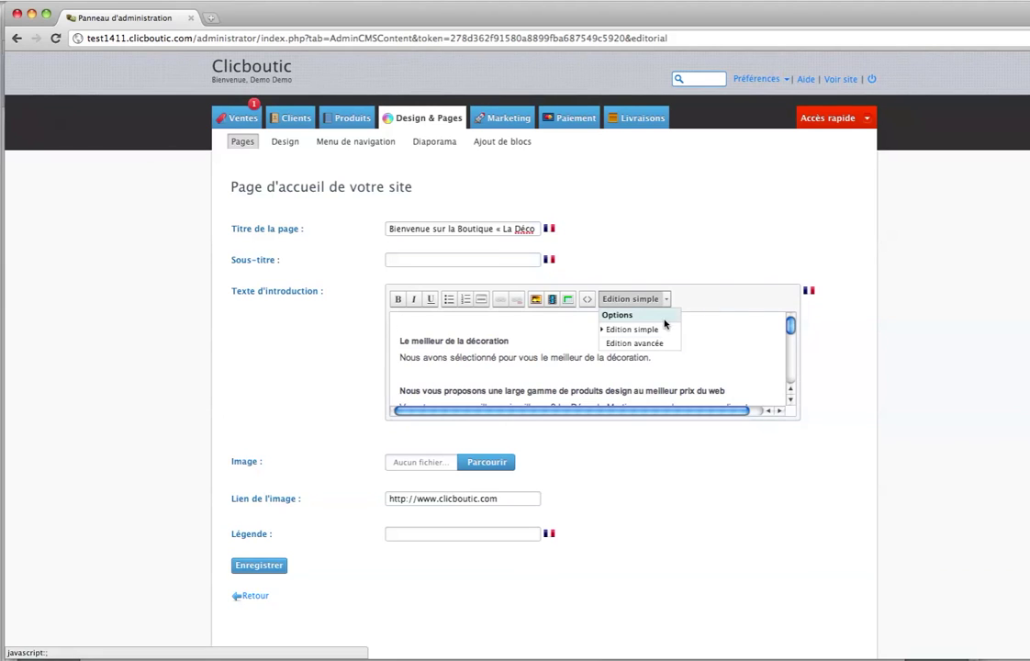
{"action": "left_click", "coordinate": [665, 340]}
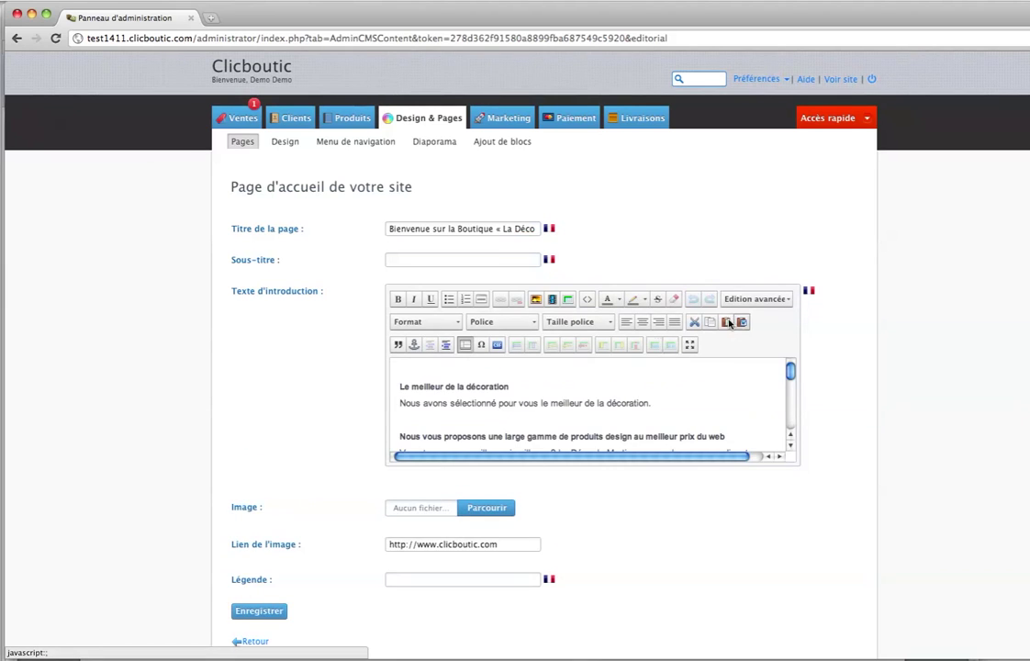
{"action": "left_click", "coordinate": [689, 345]}
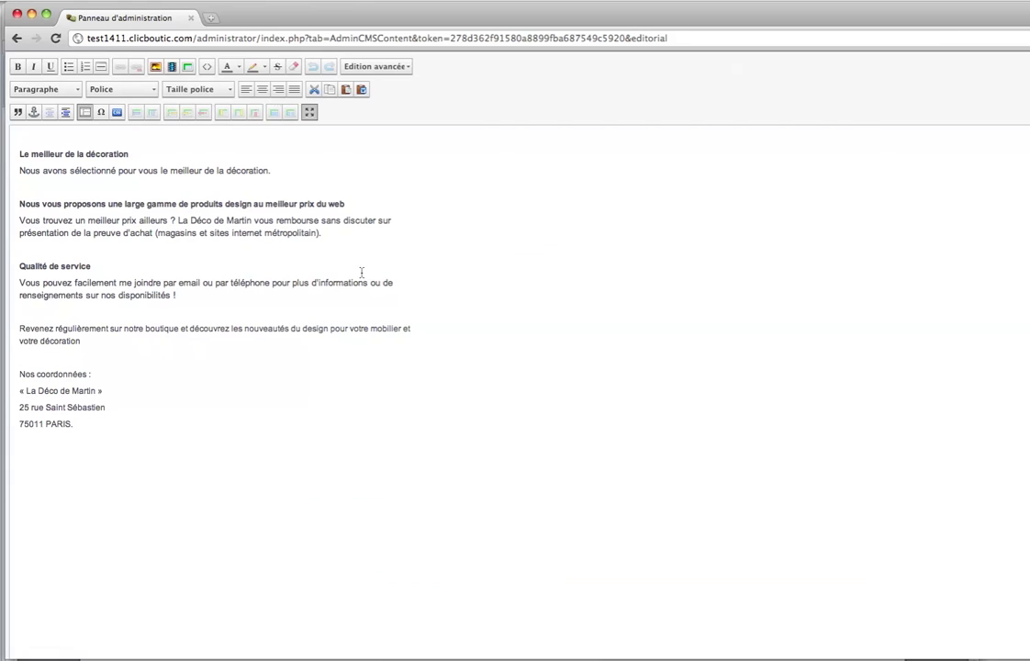
Remove the leading blank line and place each section's text directly beneath its bold heading with a single line break.
{"action": "key", "text": "Down"}
{"action": "key", "text": "BackSpace"}
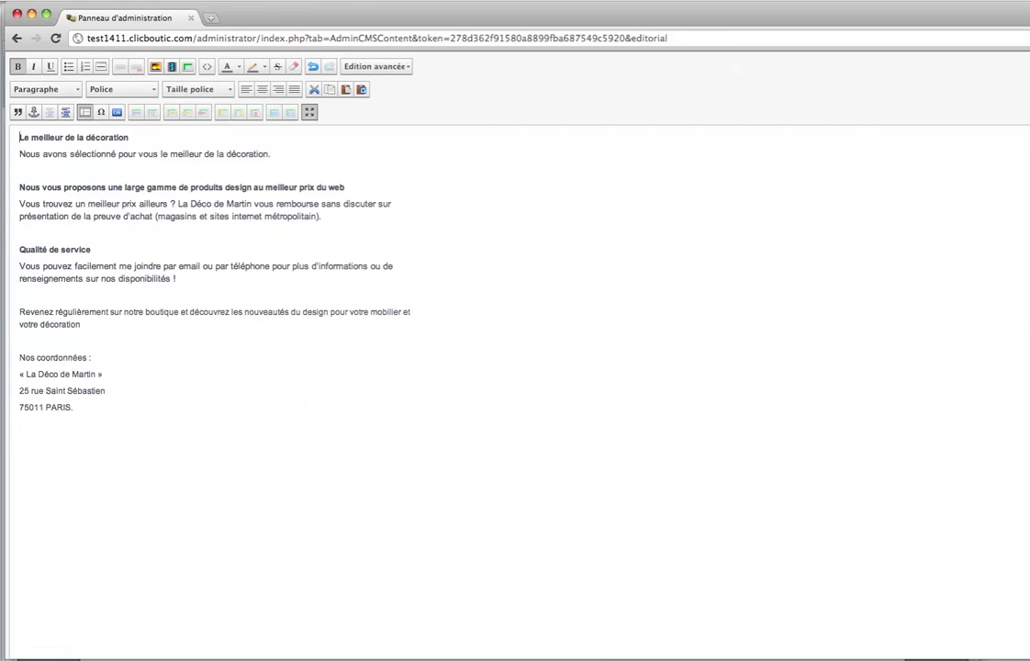
{"action": "key", "text": "BackSpace"}
{"action": "key", "text": "Return"}
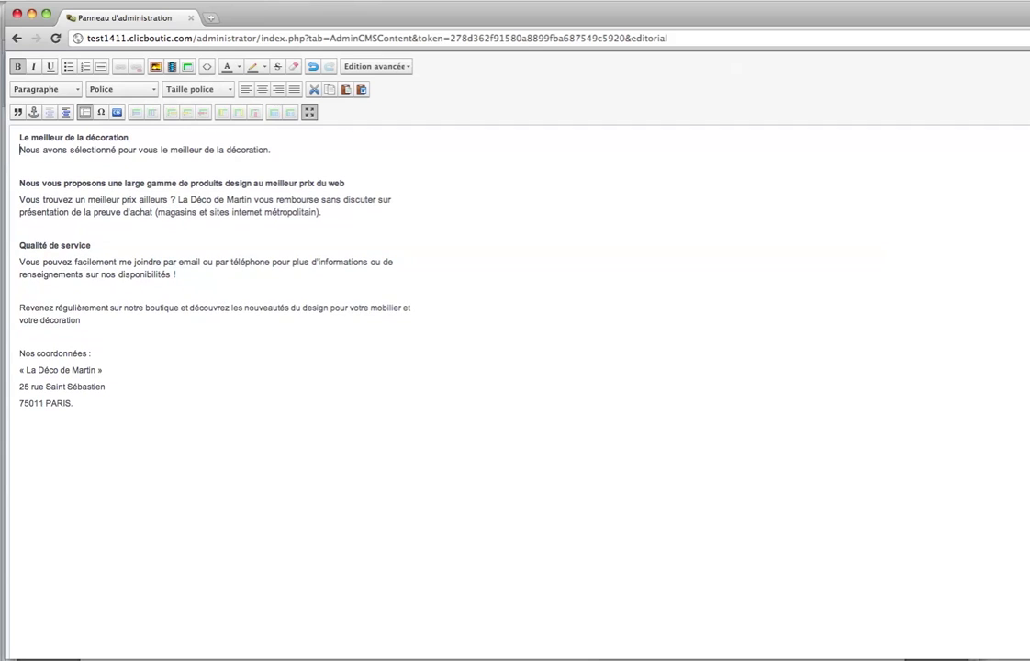
{"action": "left_click", "coordinate": [19, 195]}
{"action": "left_click", "coordinate": [20, 257]}
{"action": "key", "text": "BackSpace"}
{"action": "key", "text": "Return"}
Remove the blank line above the paragraph starting "Revenez régulièrement sur notre boutique".
{"action": "left_click", "coordinate": [19, 301]}
{"action": "key", "text": "BackSpace"}
{"action": "key", "text": "Delete"}
Centre the shop's contact details block at the end of the introduction text.
{"action": "left_click_drag", "start_coordinate": [73, 380], "coordinate": [1, 331]}
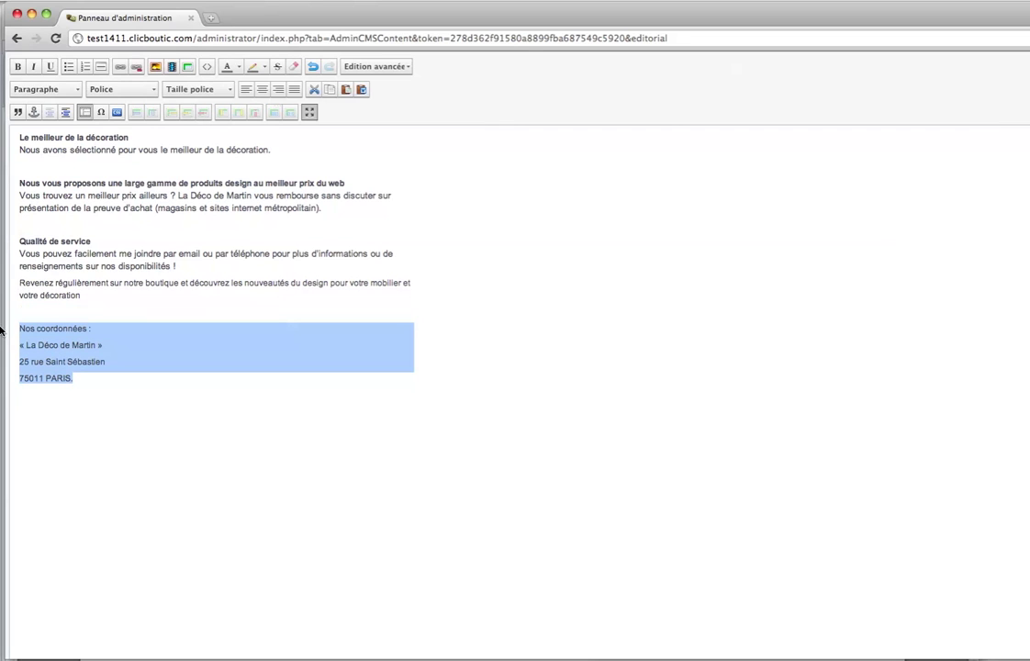
{"action": "left_click", "coordinate": [262, 89]}
{"action": "left_click", "coordinate": [411, 392]}
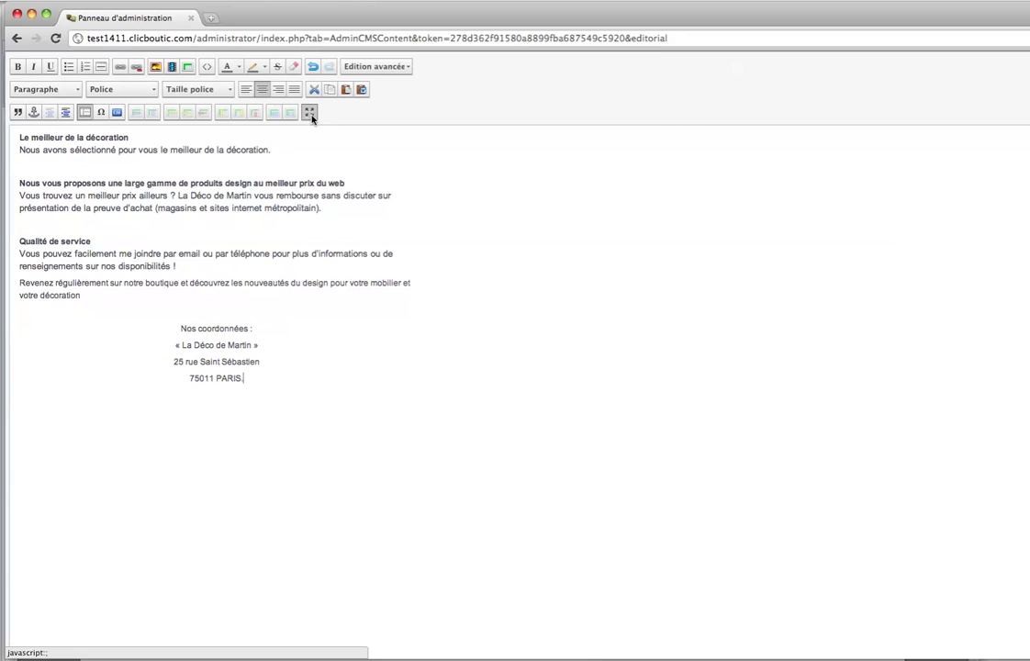
View the HTML source of the introduction text and close it without editing.
{"action": "left_click", "coordinate": [86, 113]}
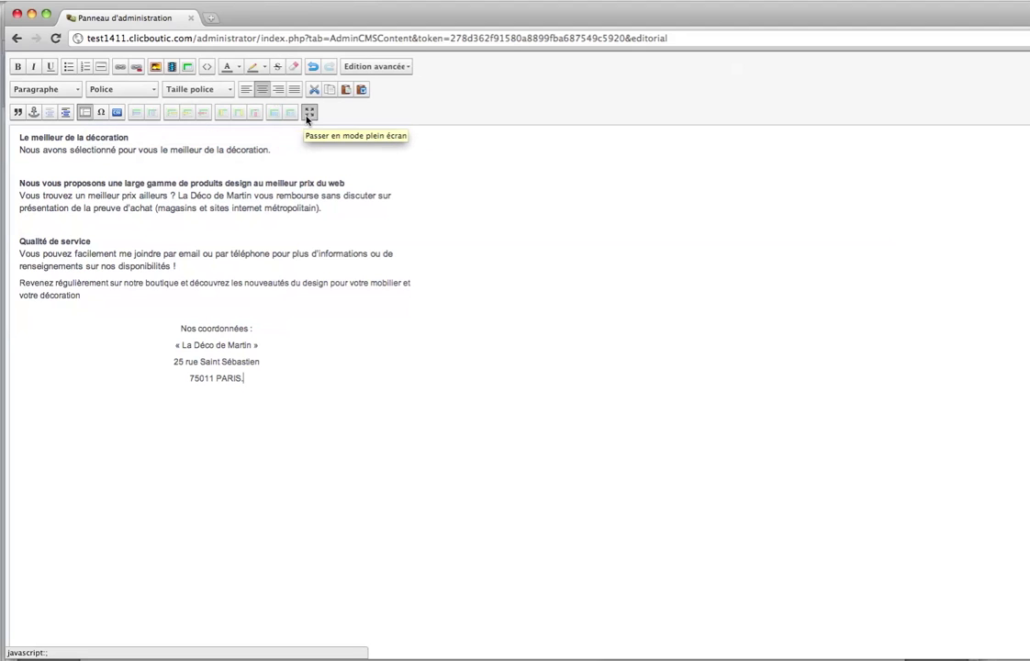
{"action": "left_click", "coordinate": [205, 68]}
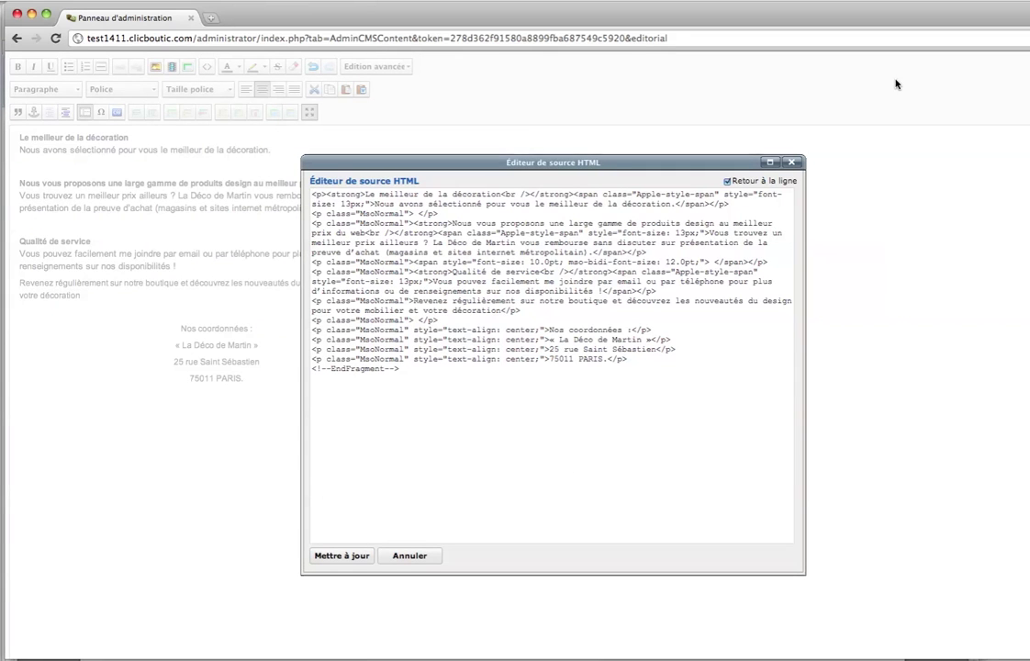
{"action": "left_click", "coordinate": [791, 163]}
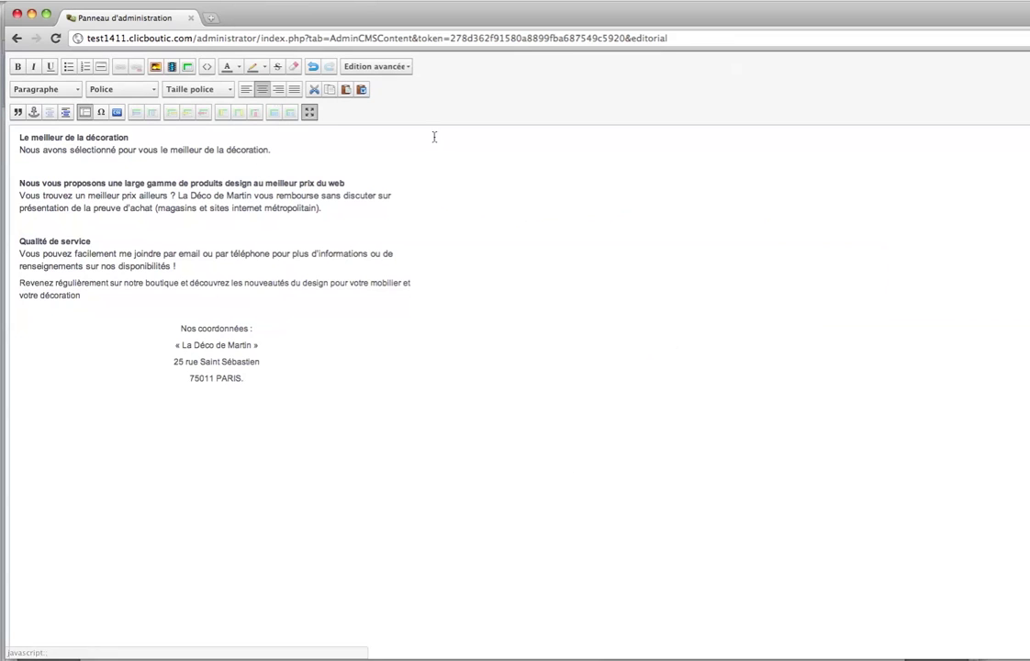
Leave the full-screen editor and save the home page.
{"action": "left_click", "coordinate": [309, 112]}
{"action": "scroll", "coordinate": [643, 367], "scroll_direction": "down", "scroll_amount": 3}
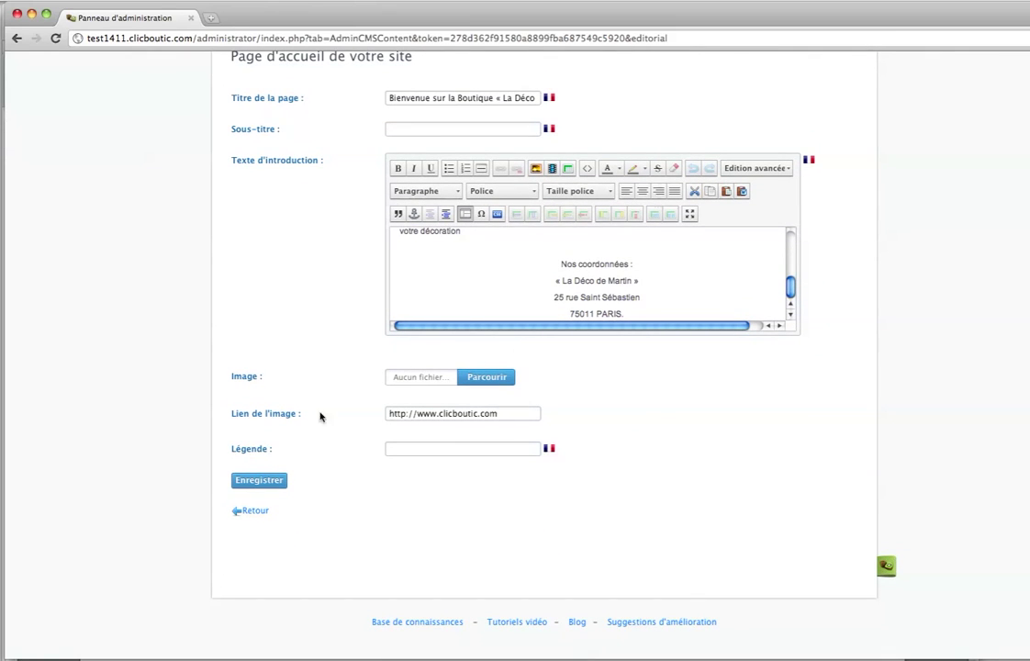
{"action": "left_click", "coordinate": [282, 481]}
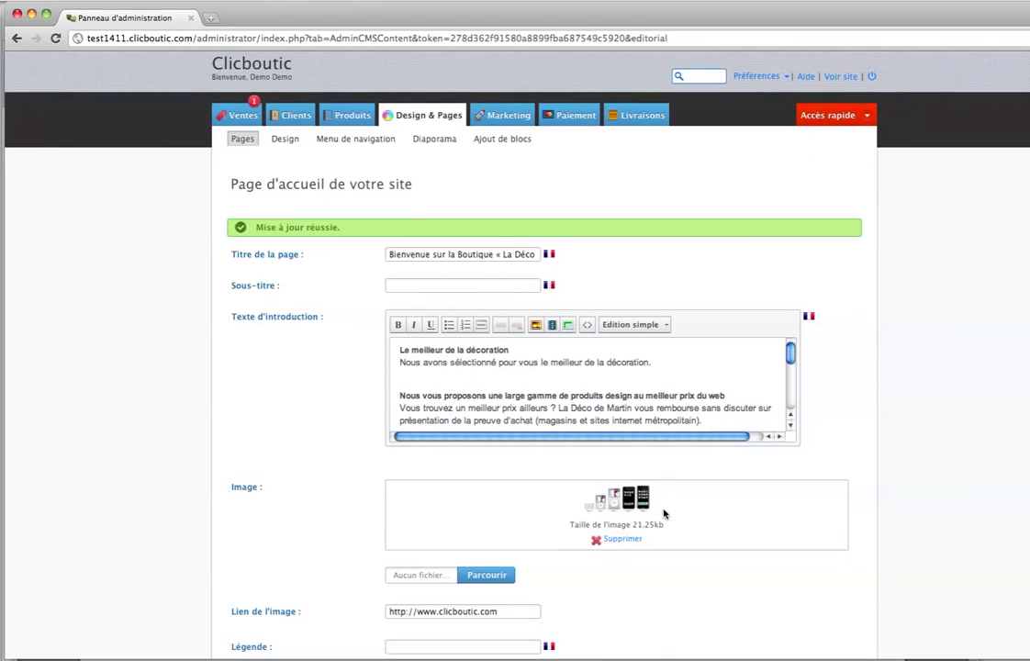
Delete the home page's existing image and save the page again.
{"action": "scroll", "coordinate": [664, 514], "scroll_direction": "down", "scroll_amount": 3}
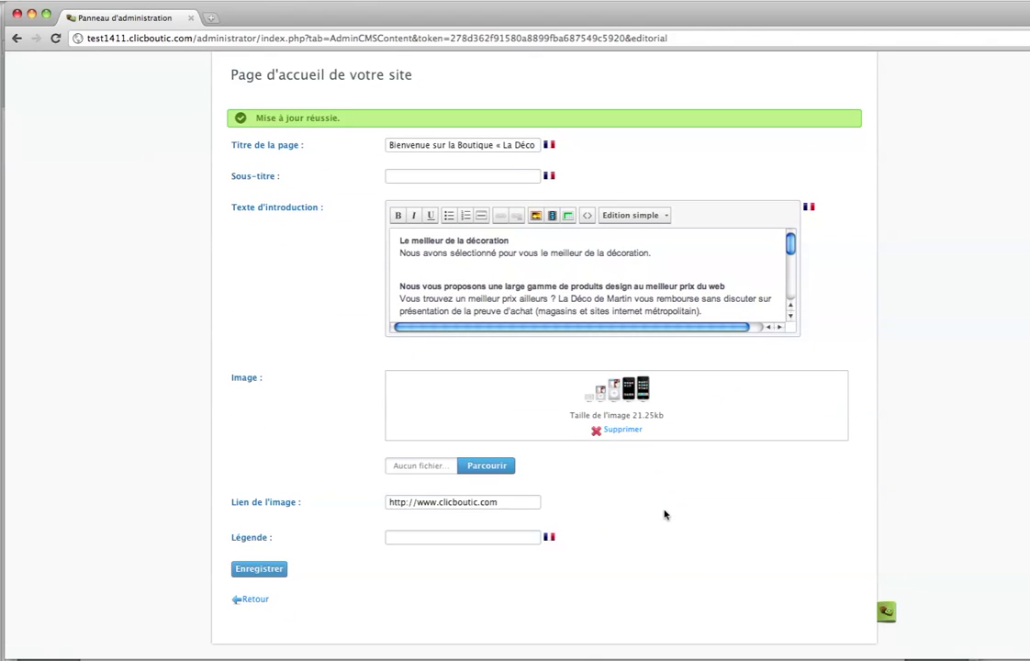
{"action": "left_click", "coordinate": [617, 429]}
{"action": "left_click", "coordinate": [684, 230]}
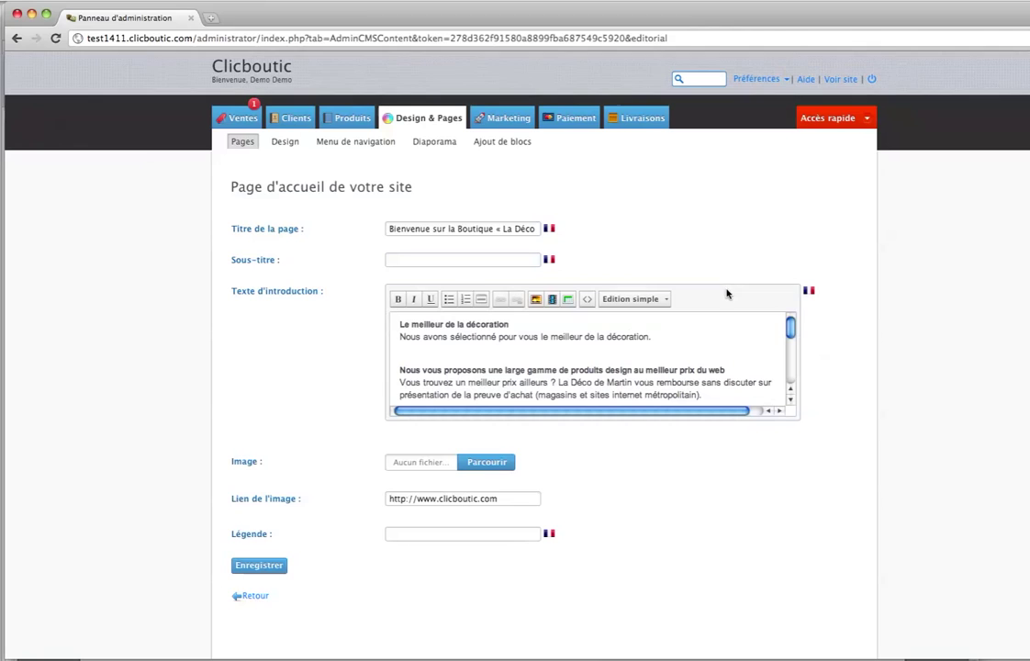
{"action": "left_click", "coordinate": [259, 566]}
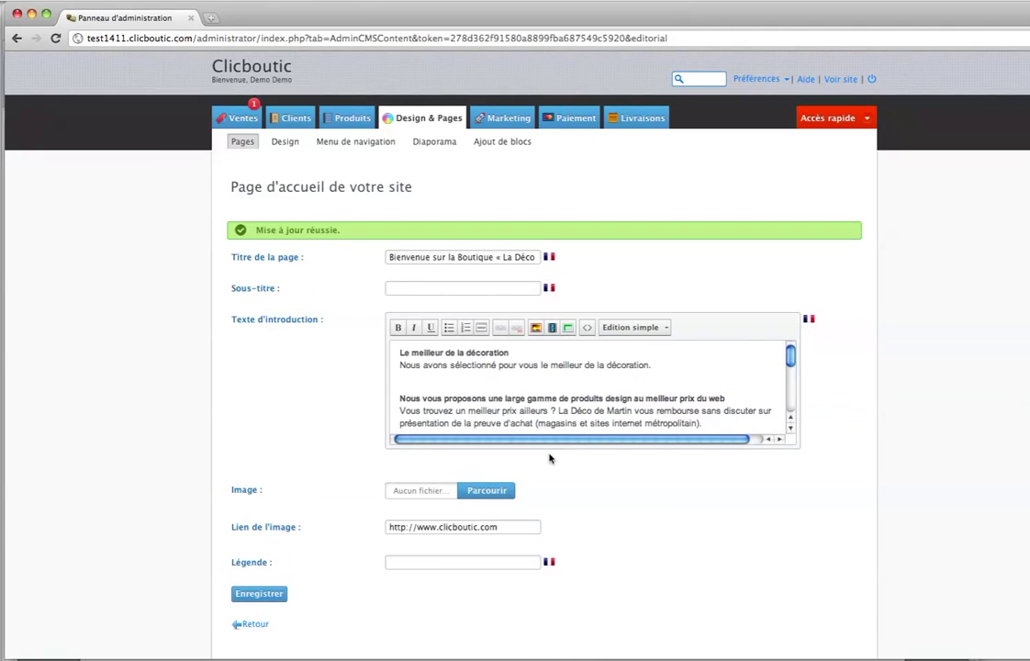
Set the navigation menu's display status to "Afficher ce menu en boutique" in its additional options.
{"action": "scroll", "coordinate": [592, 386], "scroll_direction": "down", "scroll_amount": 5}
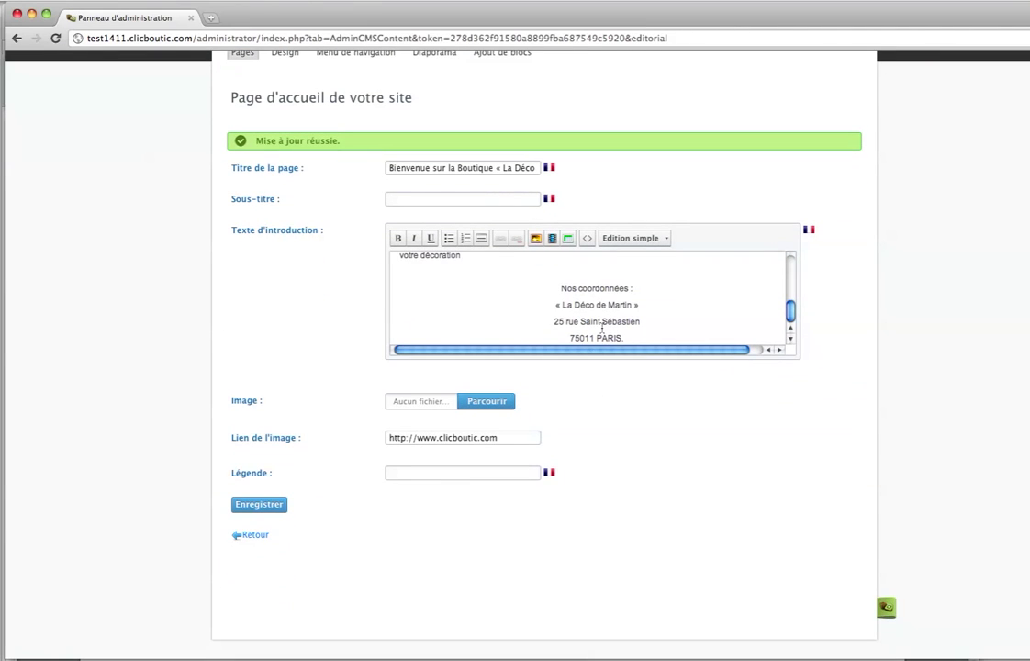
{"action": "scroll", "coordinate": [619, 336], "scroll_direction": "up", "scroll_amount": 8}
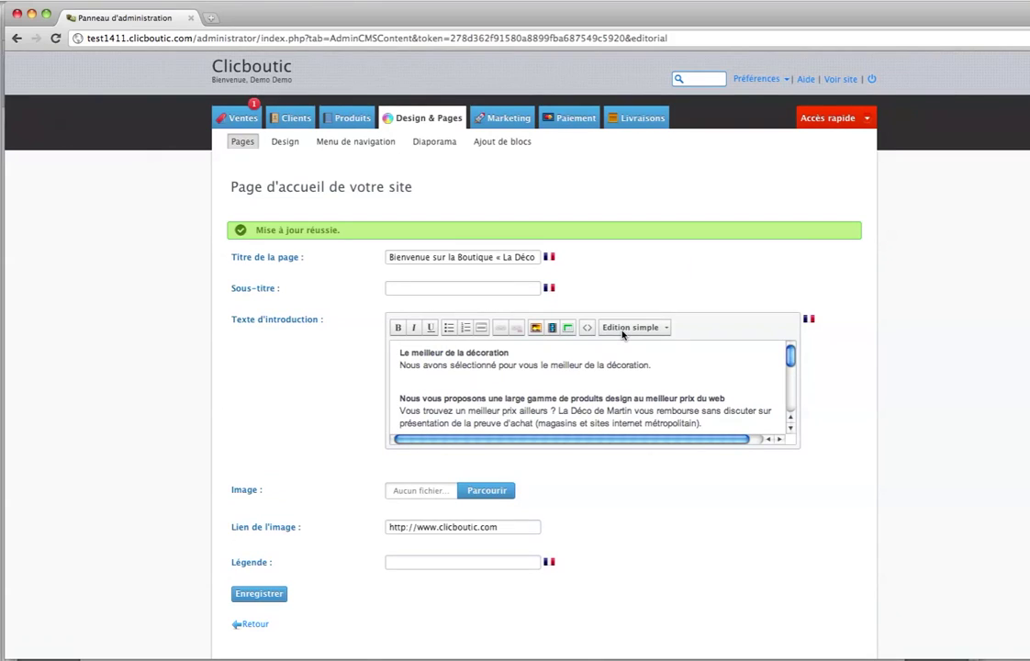
{"action": "left_click", "coordinate": [357, 144]}
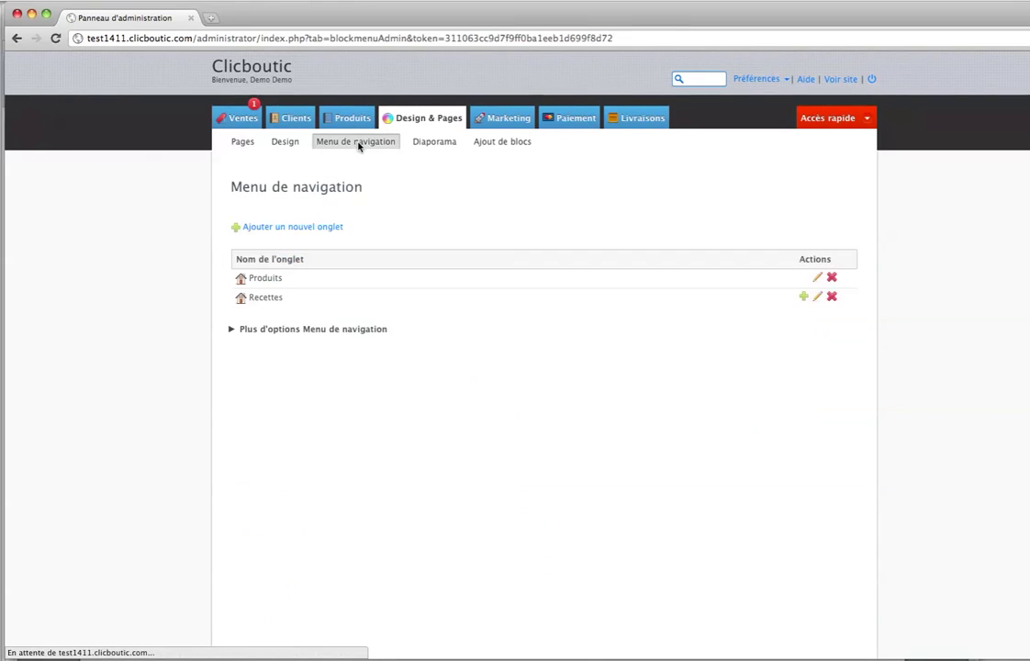
{"action": "left_click", "coordinate": [232, 331]}
{"action": "left_click", "coordinate": [392, 373]}
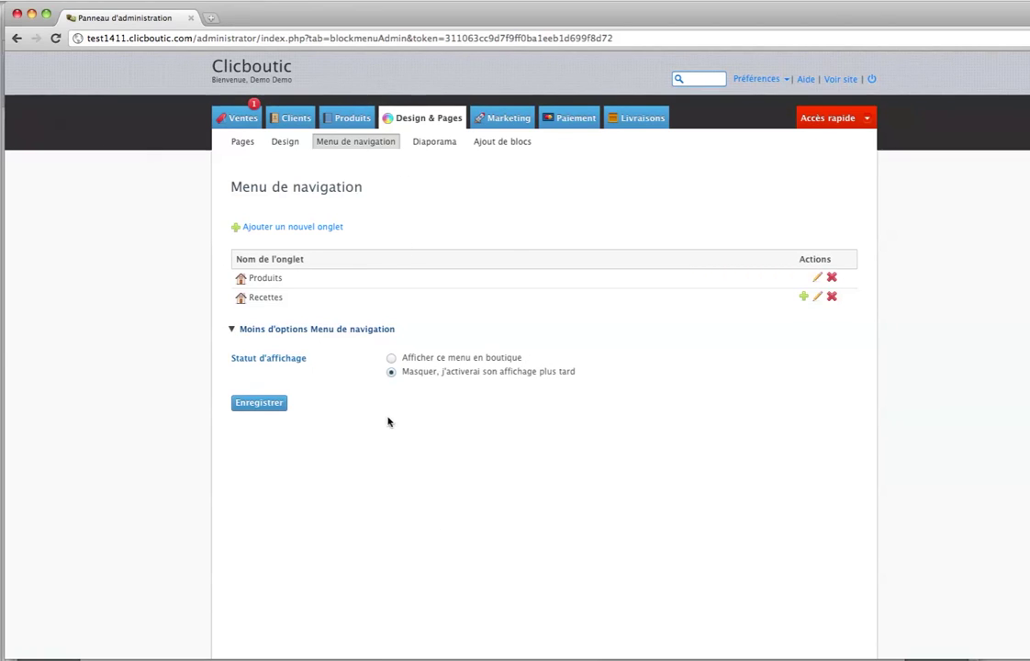
{"action": "left_click", "coordinate": [391, 358]}
View the public shop site to check its home page text and navigation menu, and return to the administration panel.
{"action": "left_click", "coordinate": [834, 81]}
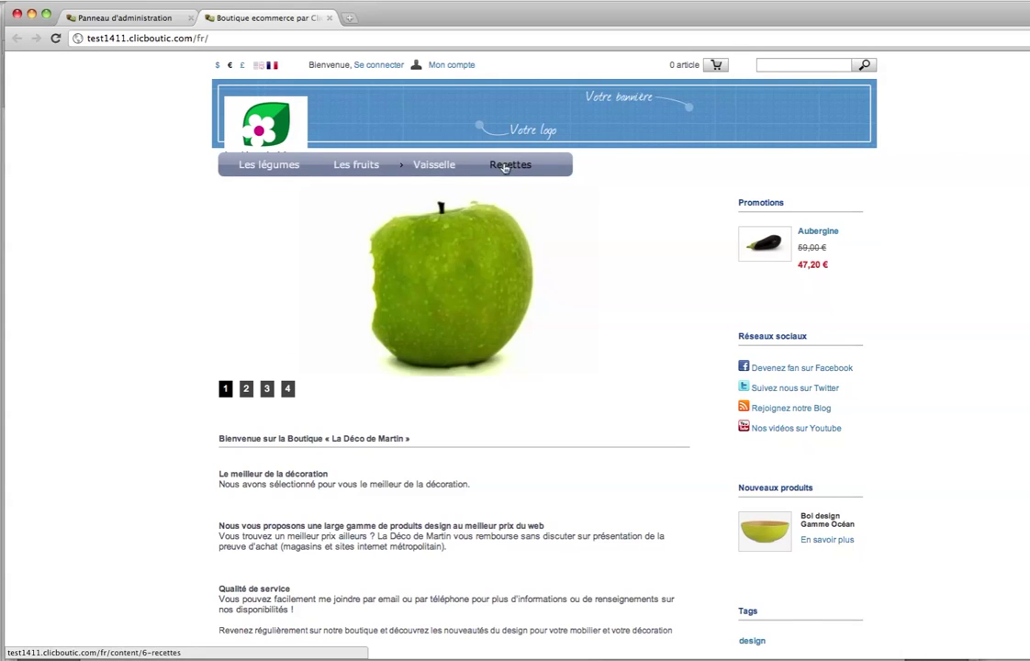
{"action": "left_click", "coordinate": [169, 18]}
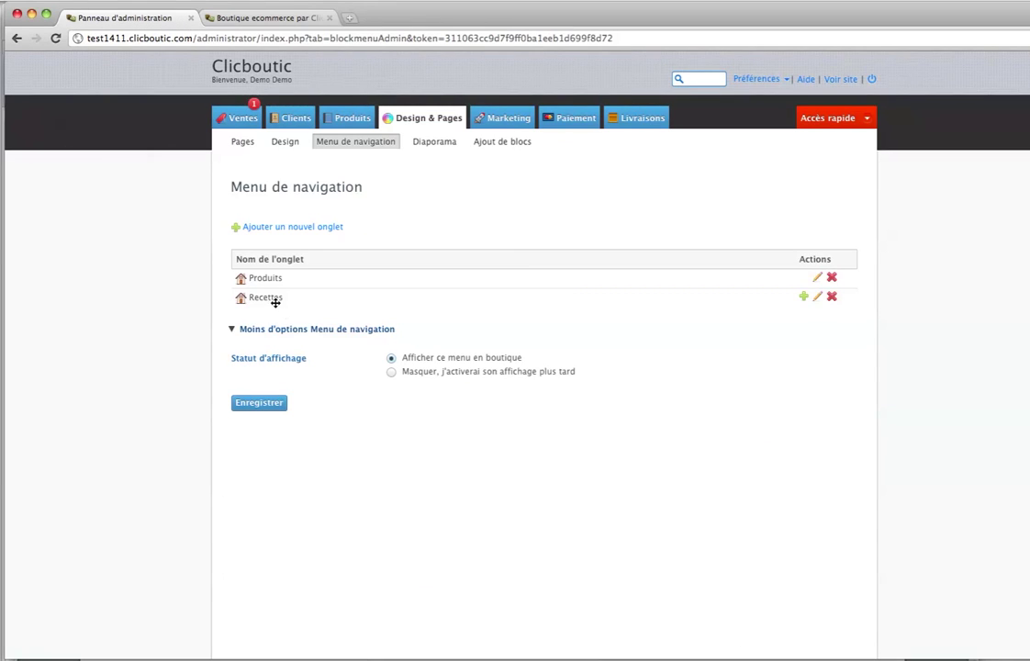
Delete the "Recettes" tab from the navigation menu and start a new tab of type "Lien" named "Contactez nous !".
{"action": "left_click", "coordinate": [832, 296]}
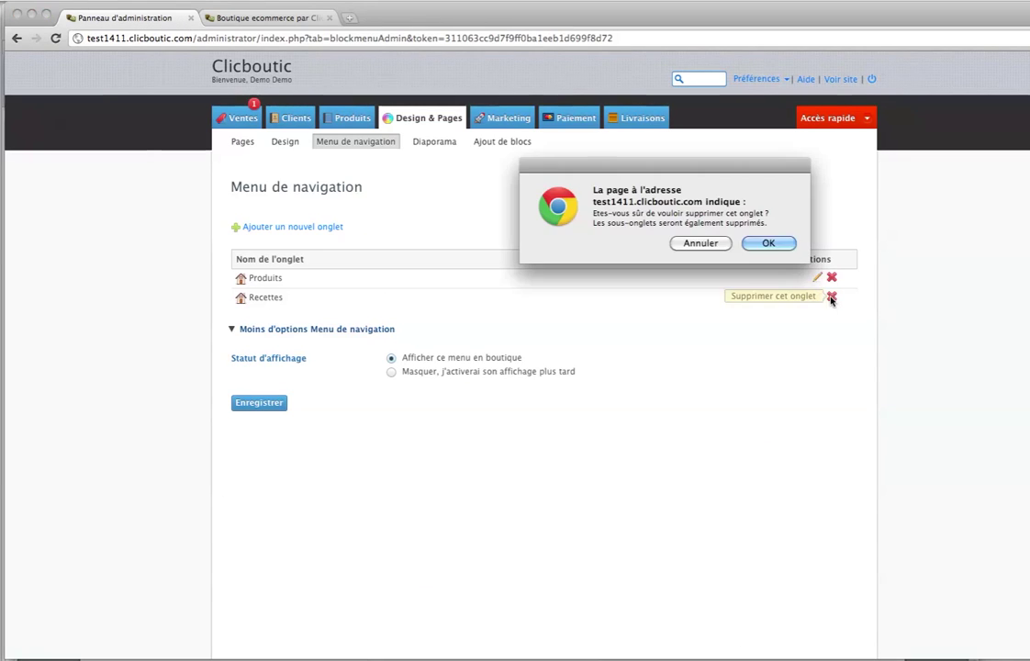
{"action": "left_click", "coordinate": [775, 243]}
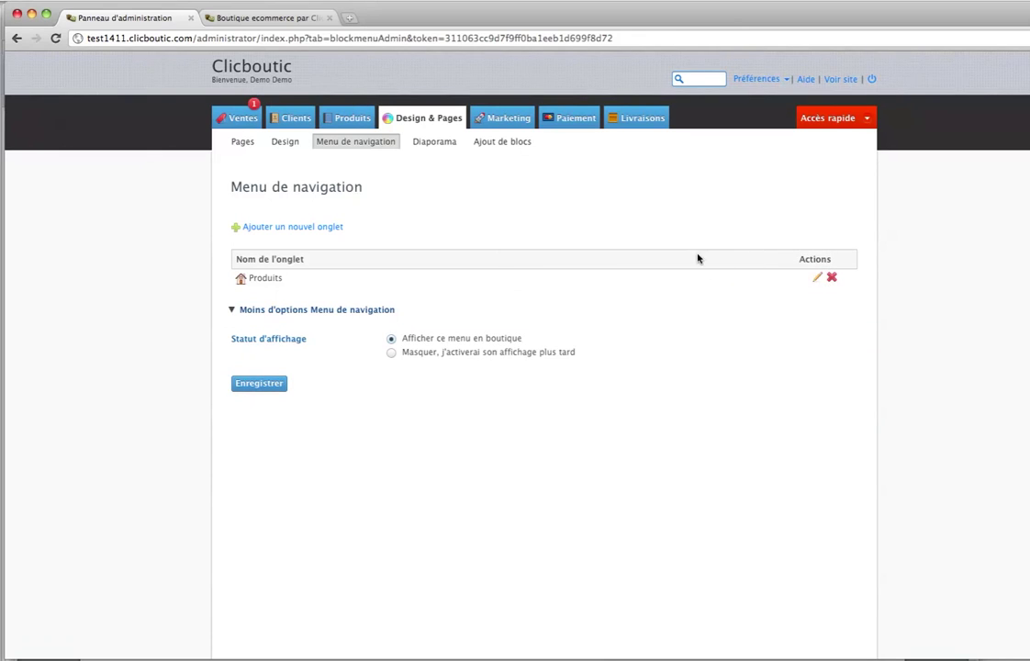
{"action": "left_click", "coordinate": [337, 229]}
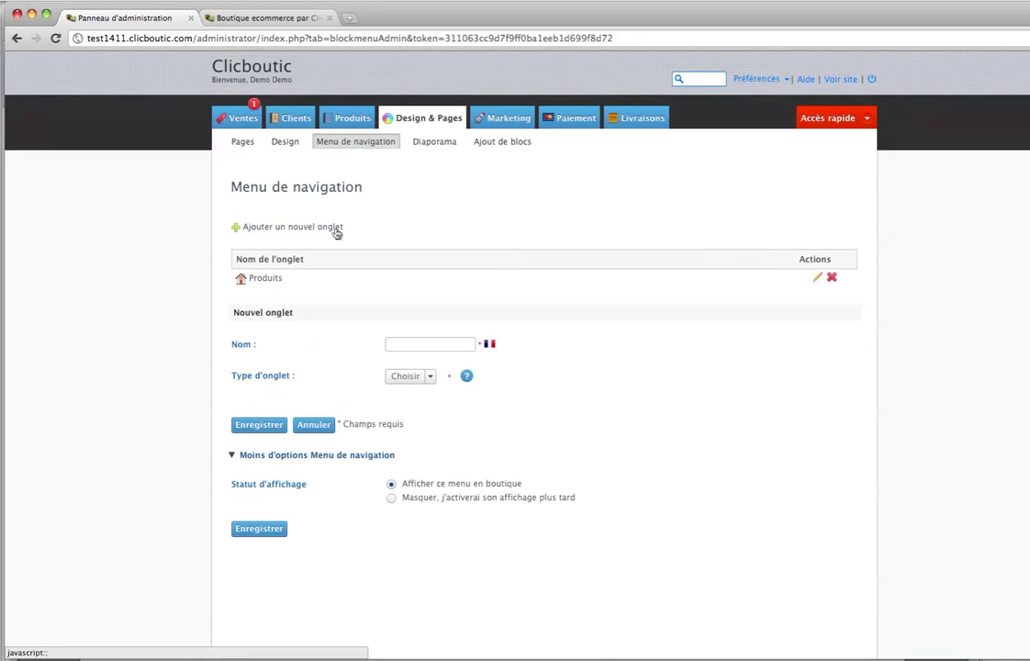
{"action": "left_click", "coordinate": [412, 379]}
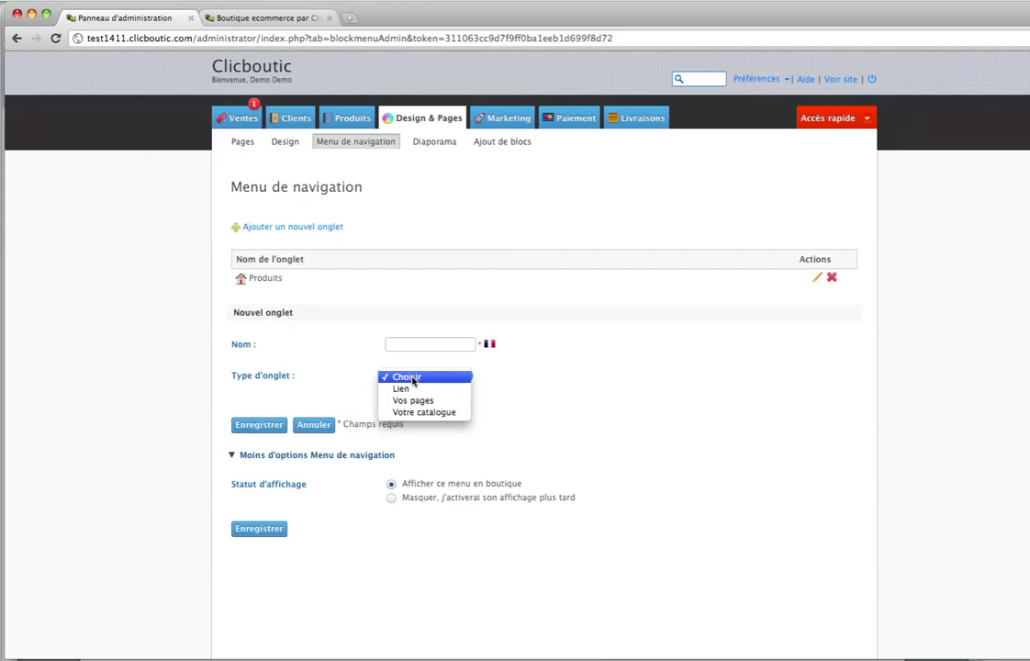
{"action": "left_click", "coordinate": [413, 400]}
{"action": "left_click", "coordinate": [428, 413]}
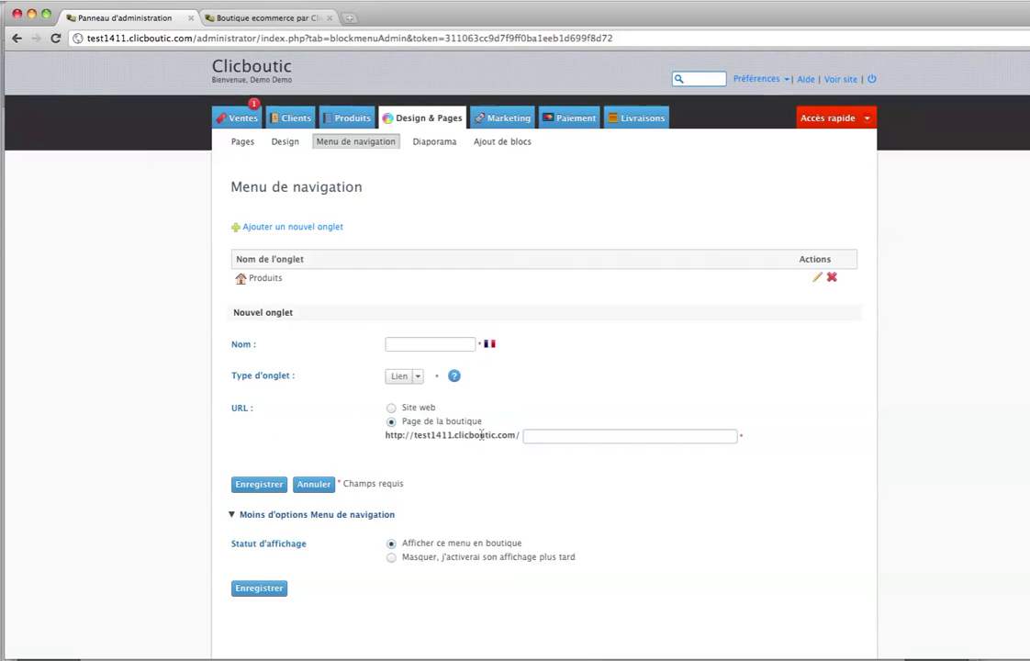
{"action": "left_click", "coordinate": [459, 345]}
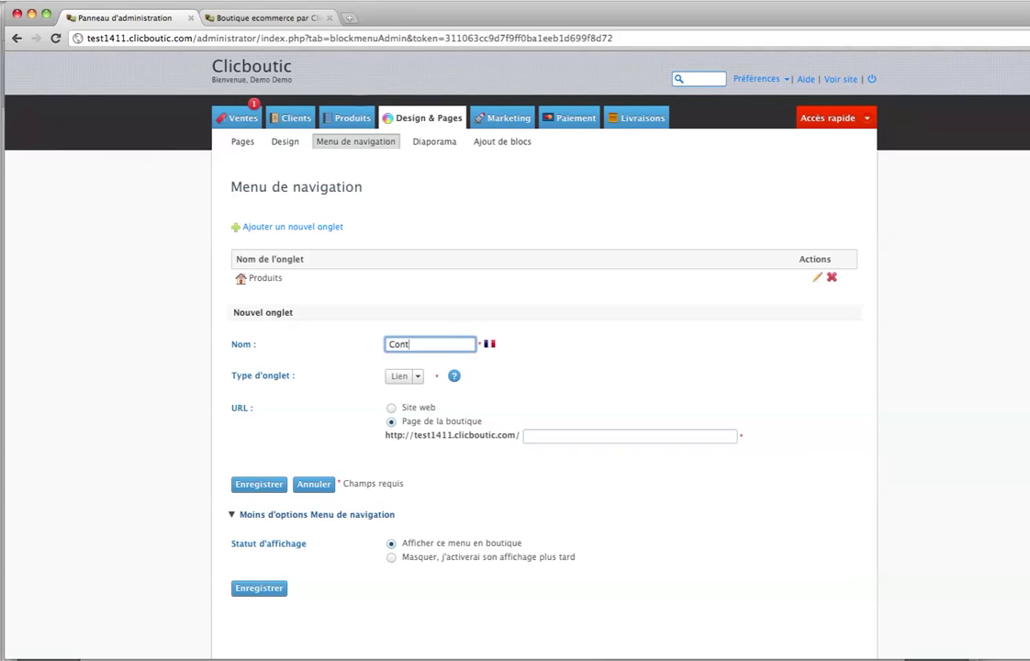
{"action": "type", "text": "Contactez nous !"}
Copy the address of the customer service contact page on the public shop site.
{"action": "left_click", "coordinate": [534, 436]}
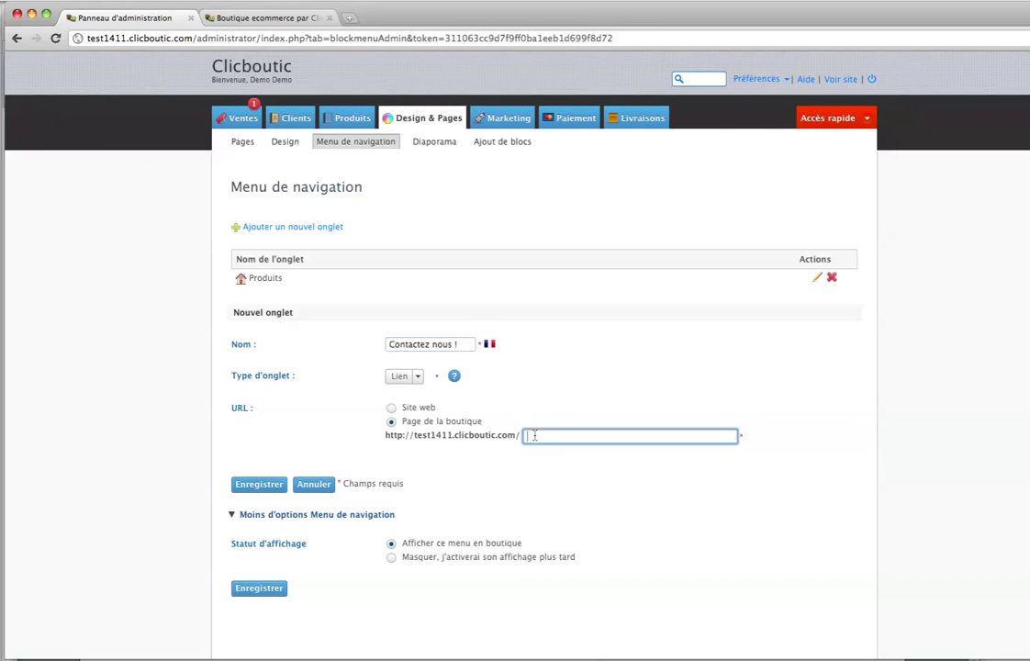
{"action": "left_click", "coordinate": [311, 17]}
{"action": "scroll", "coordinate": [459, 275], "scroll_direction": "down", "scroll_amount": 10}
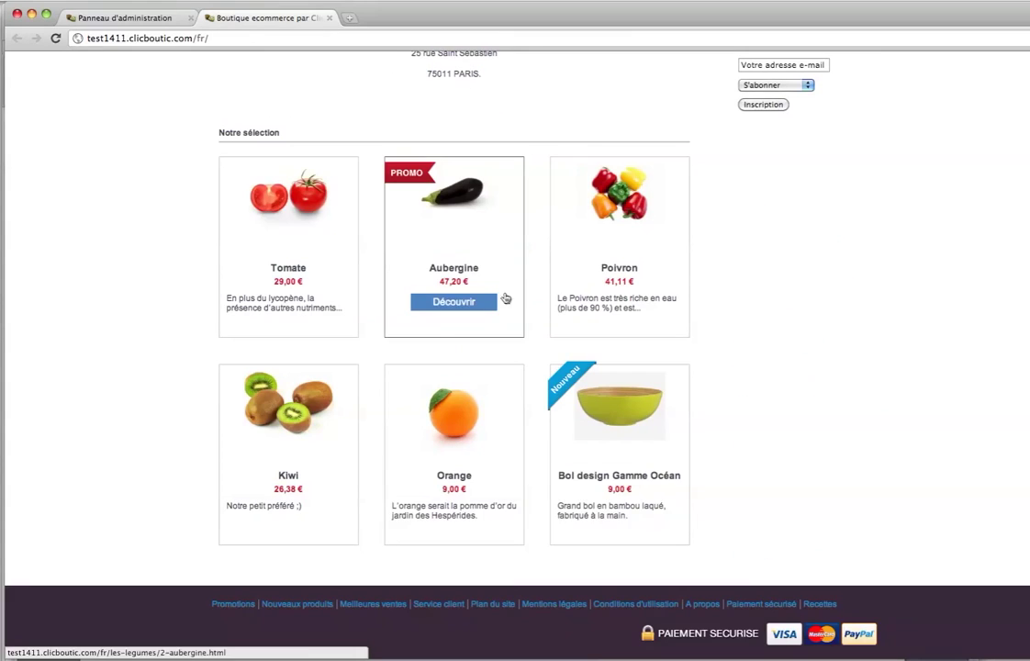
{"action": "left_click", "coordinate": [449, 604]}
{"action": "left_click", "coordinate": [266, 38]}
{"action": "key", "text": "ctrl+c"}
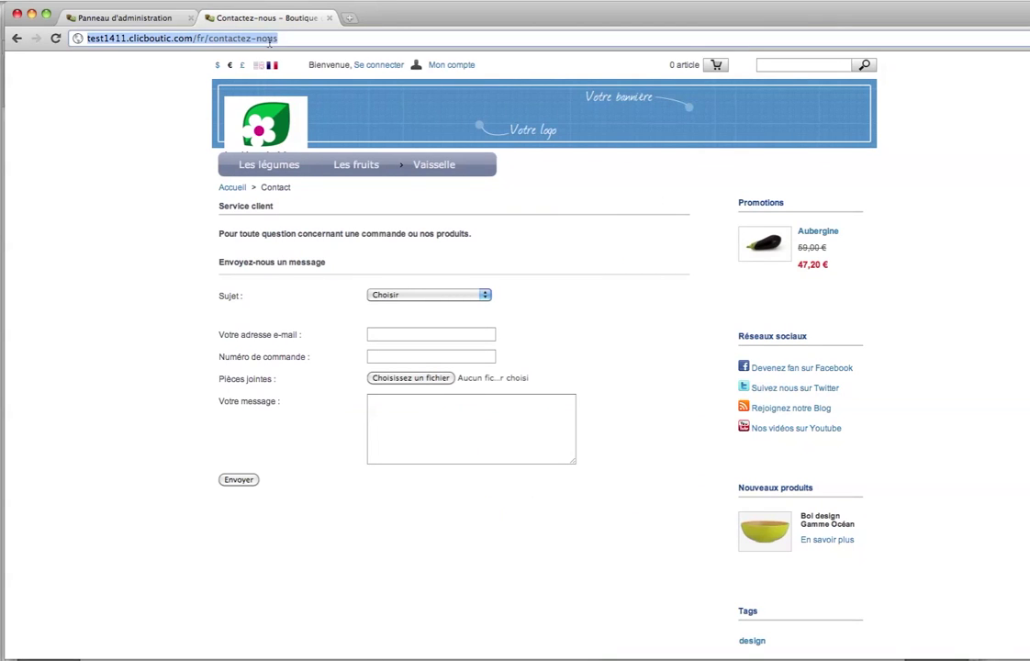
Set the new tab's shop page URL to "fr/contactez-nous" in the administration panel and save the tab.
{"action": "left_click", "coordinate": [138, 17]}
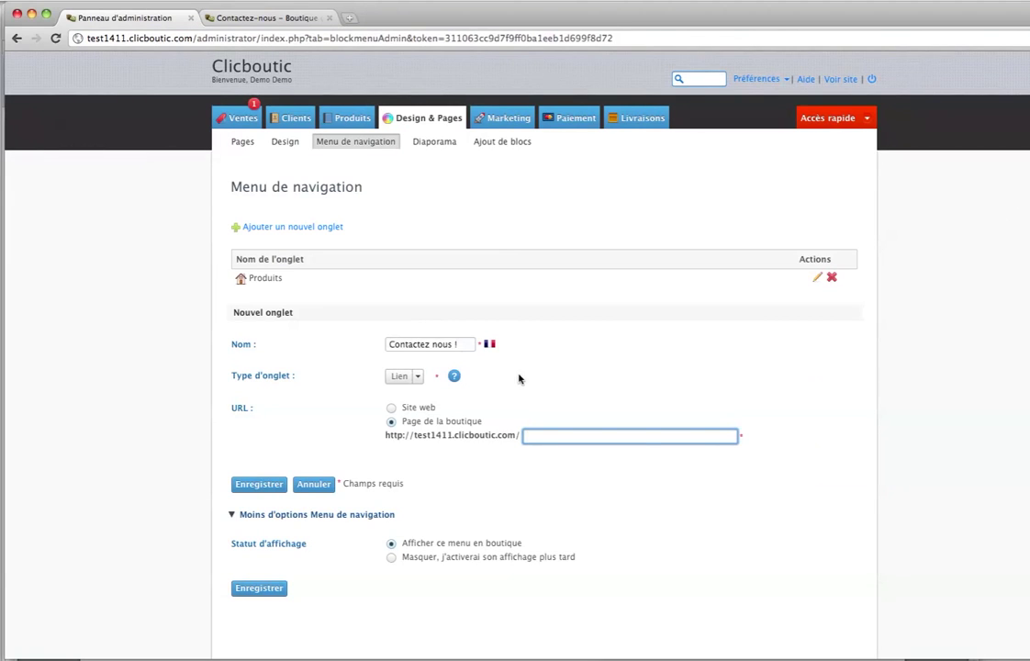
{"action": "key", "text": "ctrl+v"}
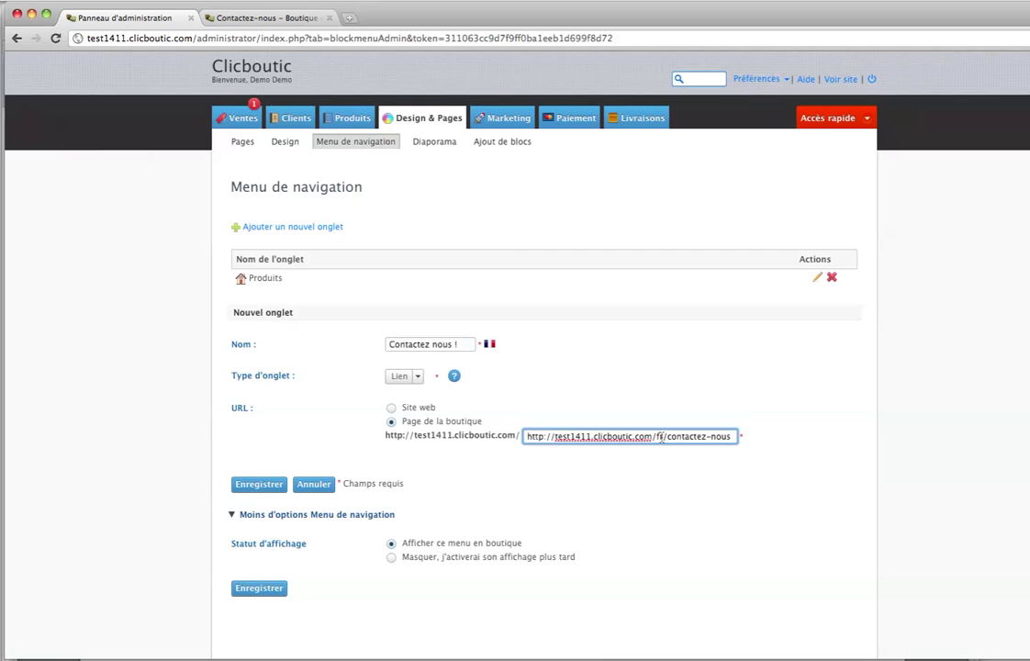
{"action": "left_click_drag", "start_coordinate": [656, 438], "coordinate": [526, 437]}
{"action": "key", "text": "BackSpace"}
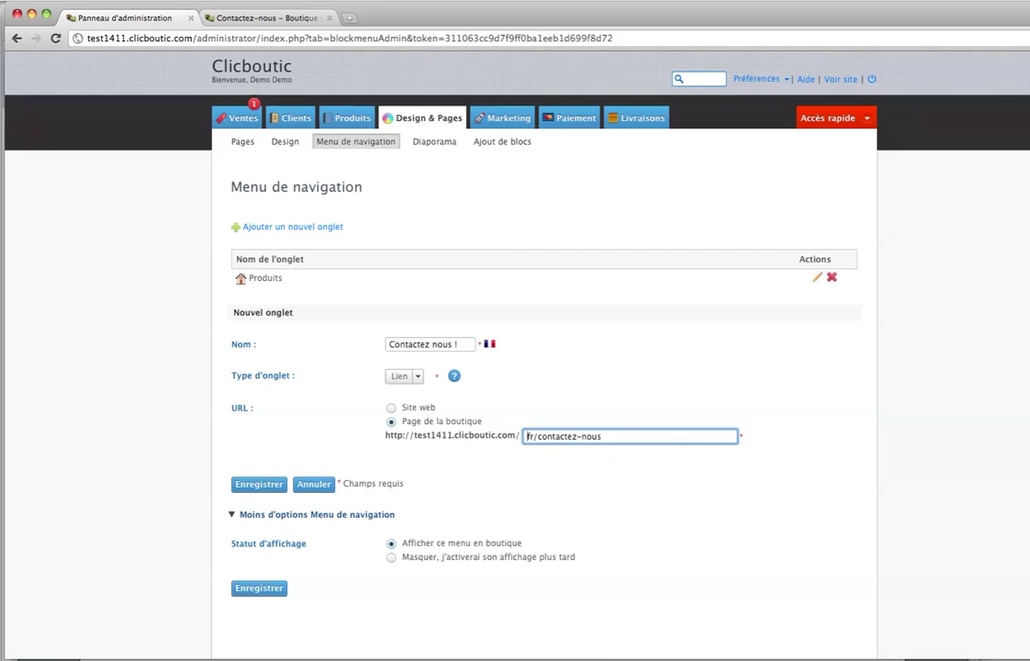
{"action": "left_click", "coordinate": [275, 484]}
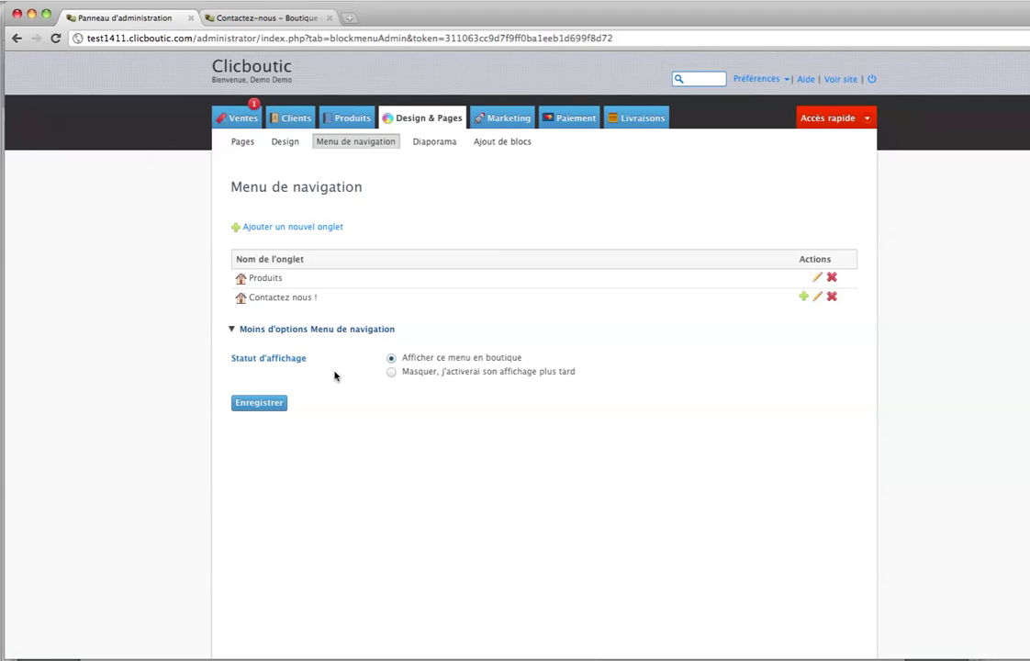
Open the slideshow settings, and examine the numbered slides of the slideshow on the public shop's home page.
{"action": "left_click", "coordinate": [438, 143]}
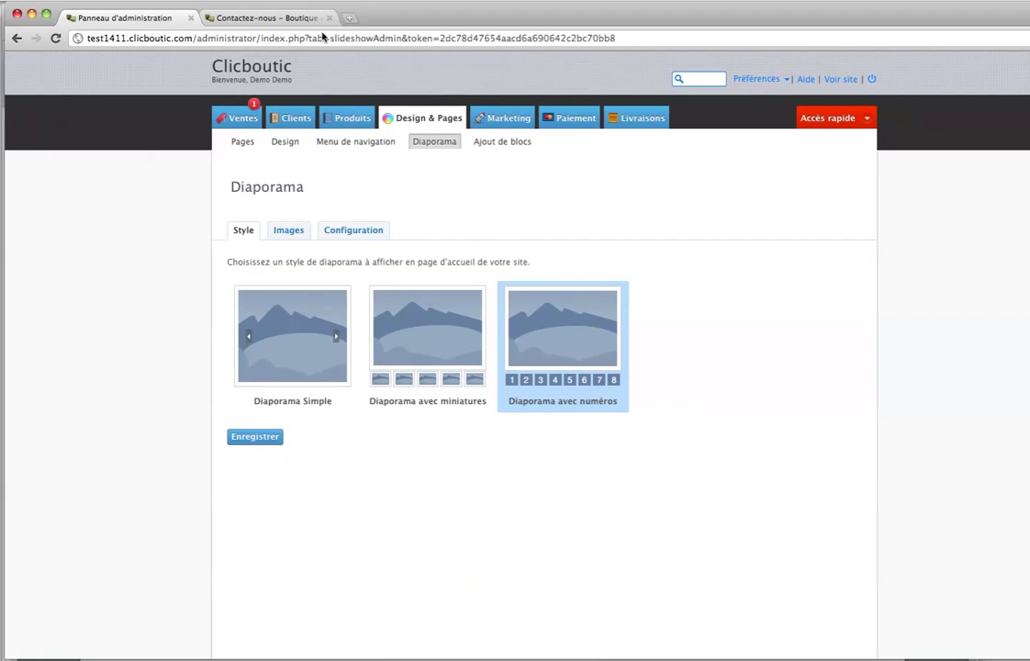
{"action": "left_click", "coordinate": [276, 17]}
{"action": "left_click", "coordinate": [389, 203]}
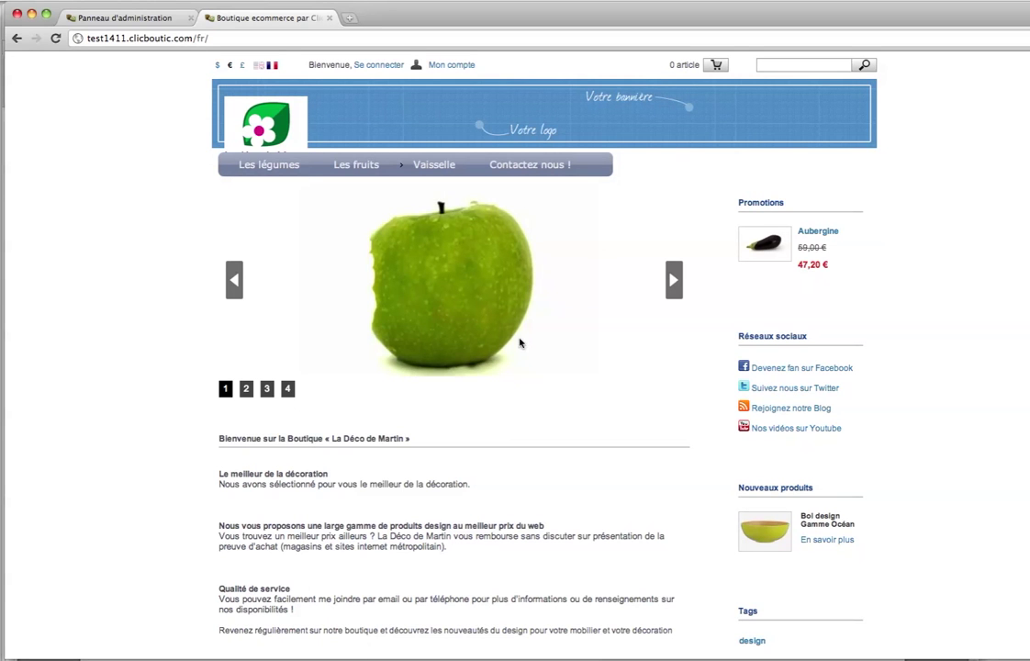
{"action": "left_click", "coordinate": [246, 388]}
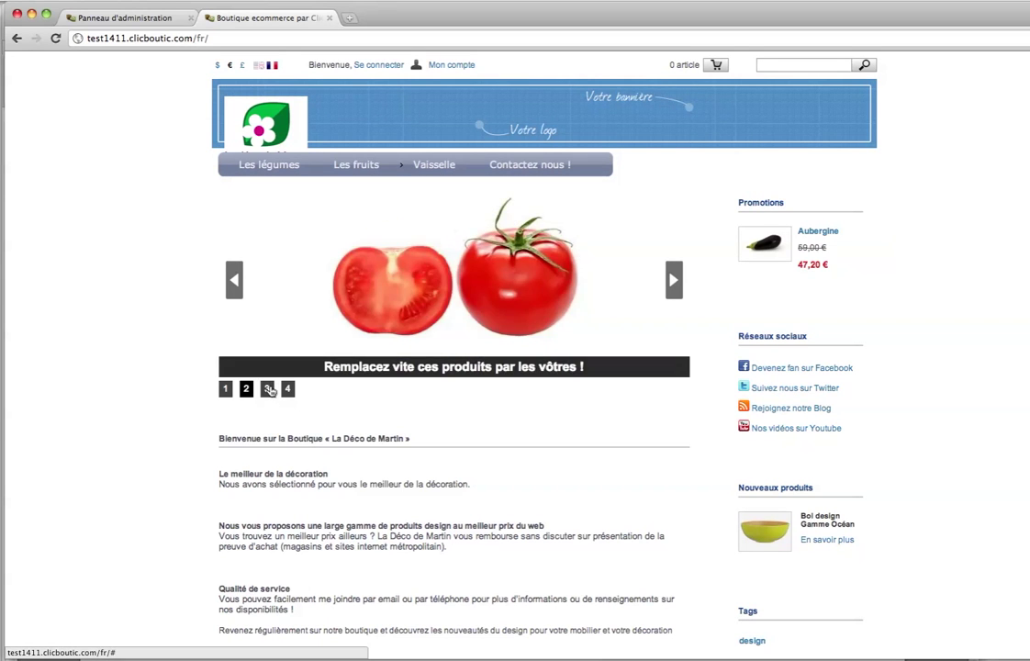
{"action": "left_click", "coordinate": [266, 388]}
{"action": "left_click", "coordinate": [288, 389]}
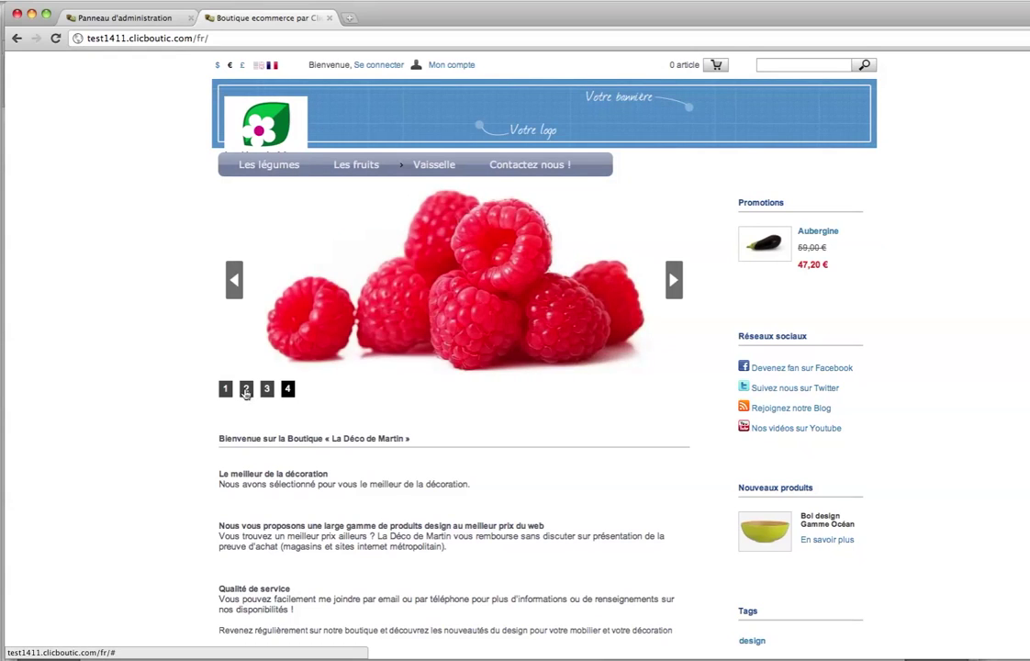
{"action": "left_click", "coordinate": [287, 389]}
{"action": "left_click", "coordinate": [267, 389]}
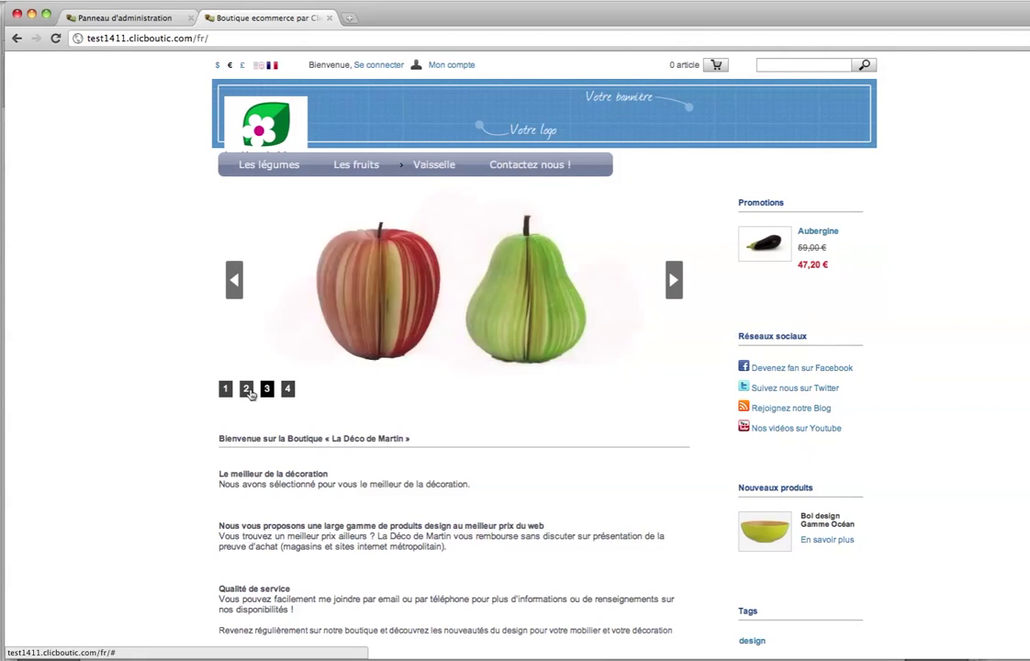
{"action": "left_click", "coordinate": [246, 390]}
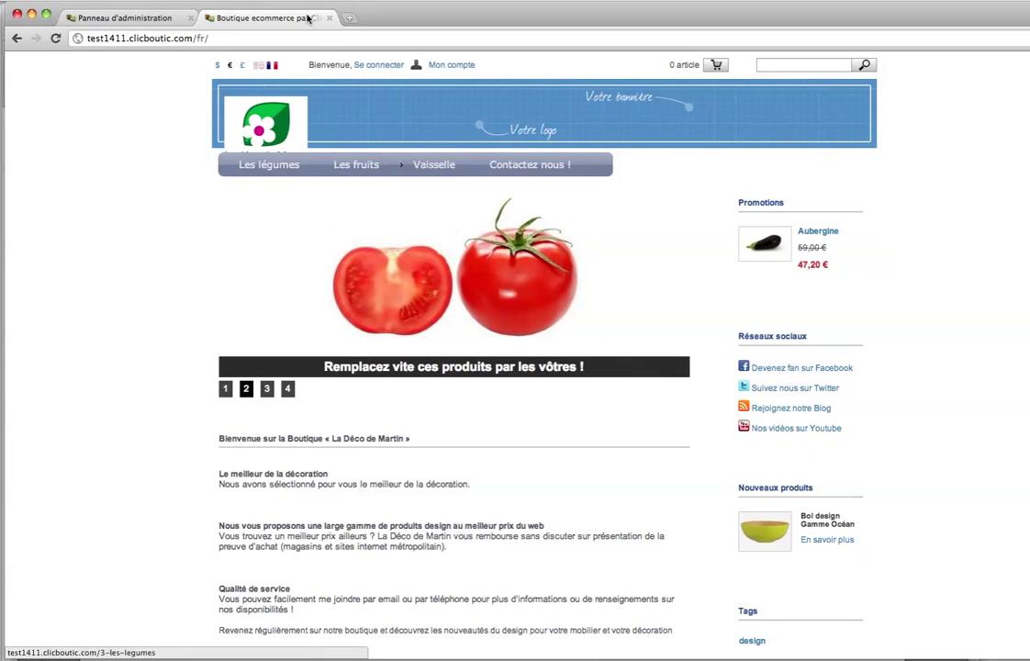
Return to the administration panel, choose the "Diaporama Simple" style for the slideshow and save it.
{"action": "left_click", "coordinate": [138, 17]}
{"action": "left_click", "coordinate": [303, 344]}
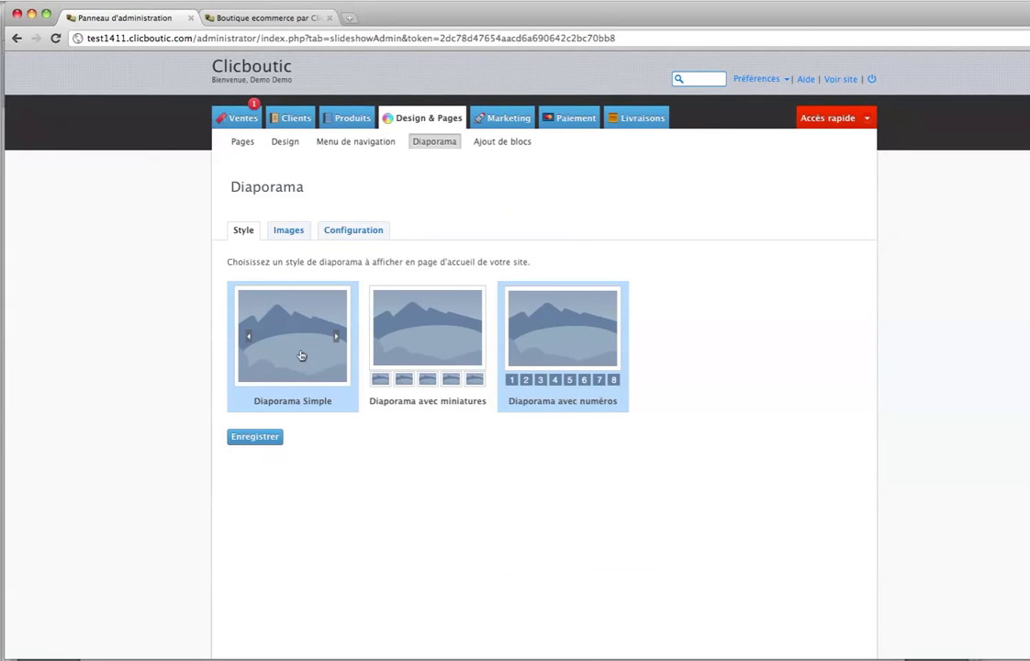
{"action": "left_click", "coordinate": [255, 436]}
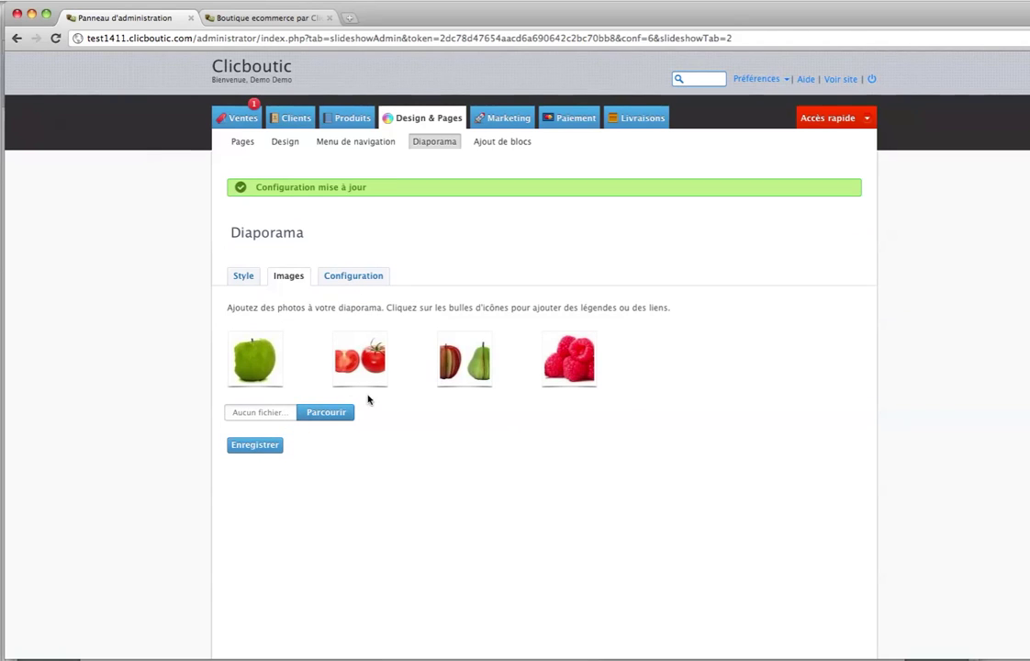
Delete the apple, tomato, apple-and-pear and raspberry images from the slideshow.
{"action": "mouse_move", "coordinate": [279, 333]}
{"action": "left_click", "coordinate": [310, 328]}
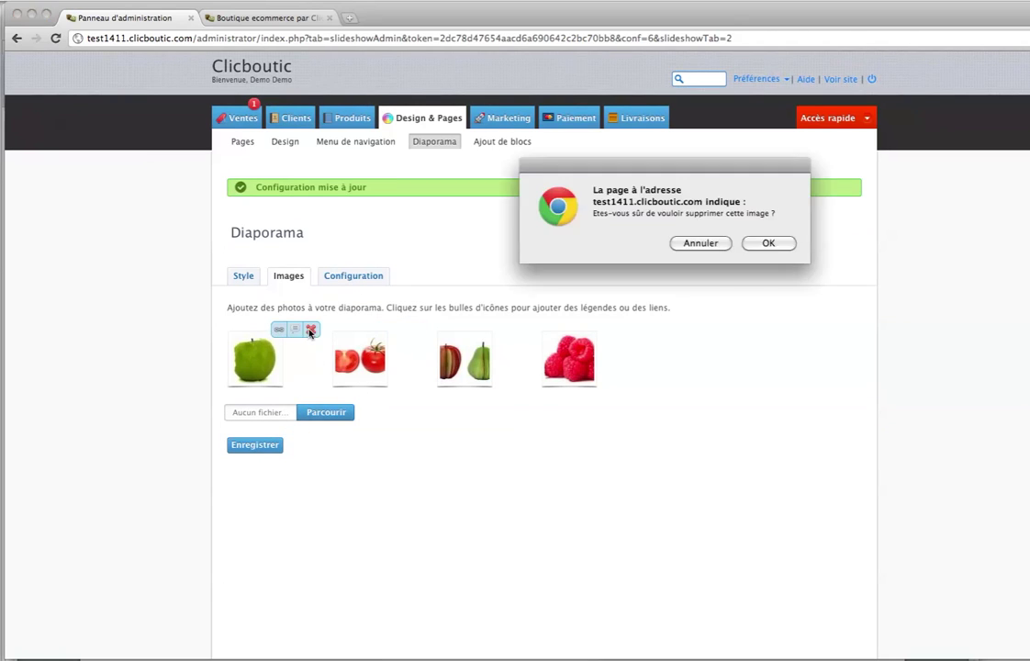
{"action": "left_click", "coordinate": [783, 242]}
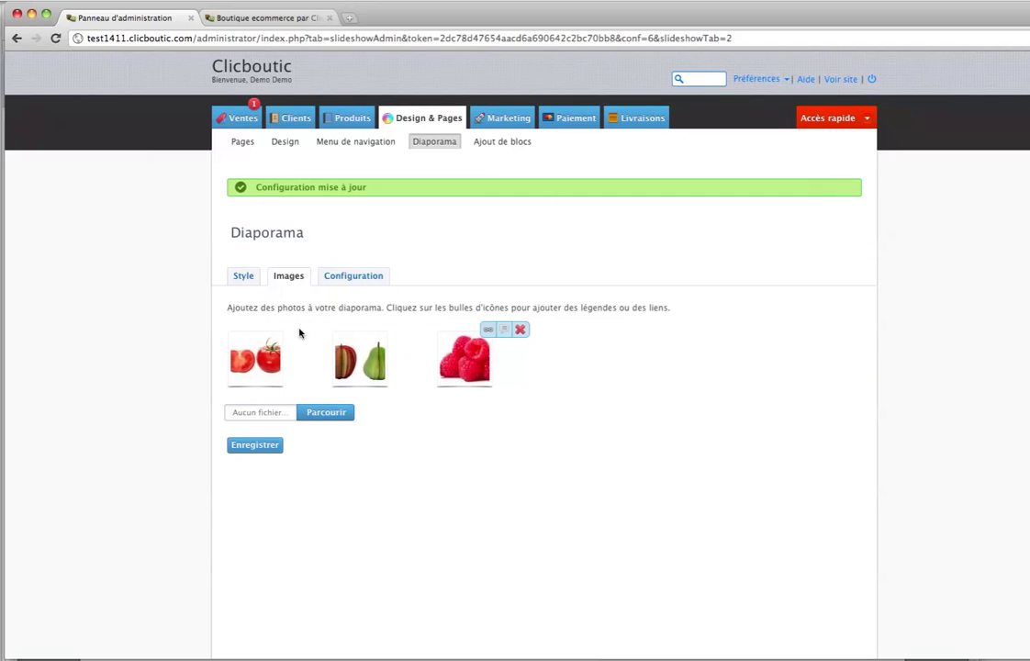
{"action": "left_click", "coordinate": [306, 330]}
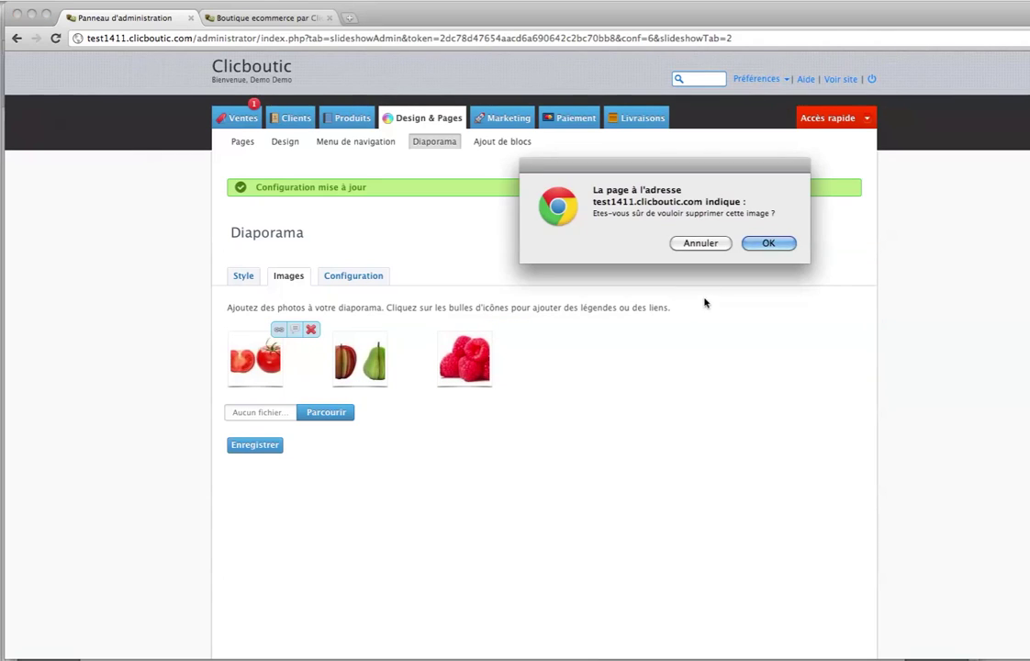
{"action": "left_click", "coordinate": [769, 240]}
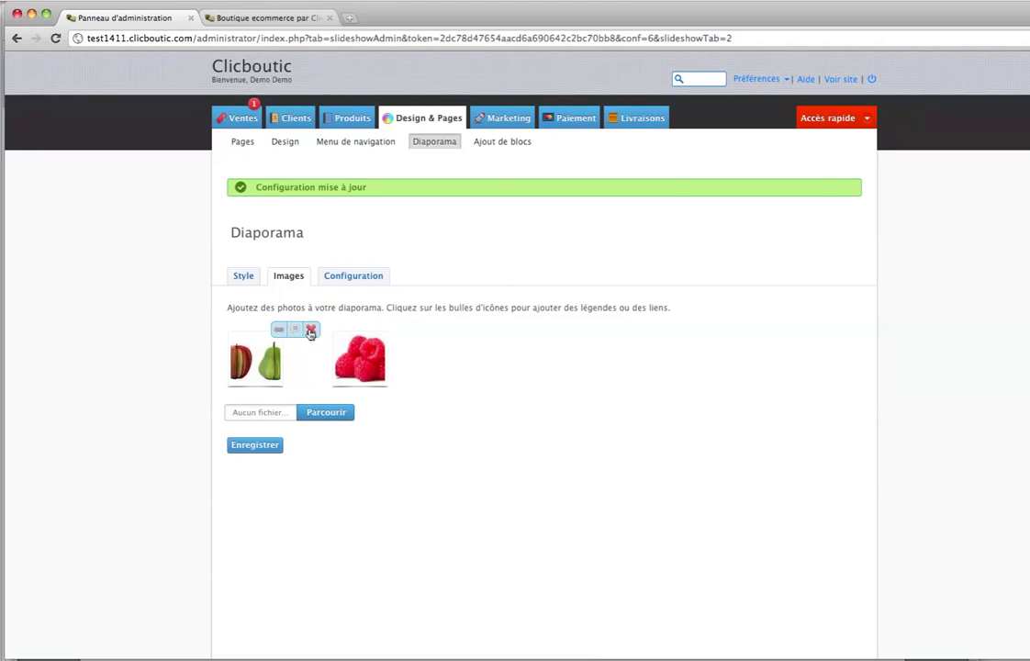
{"action": "left_click", "coordinate": [311, 331]}
{"action": "left_click", "coordinate": [774, 240]}
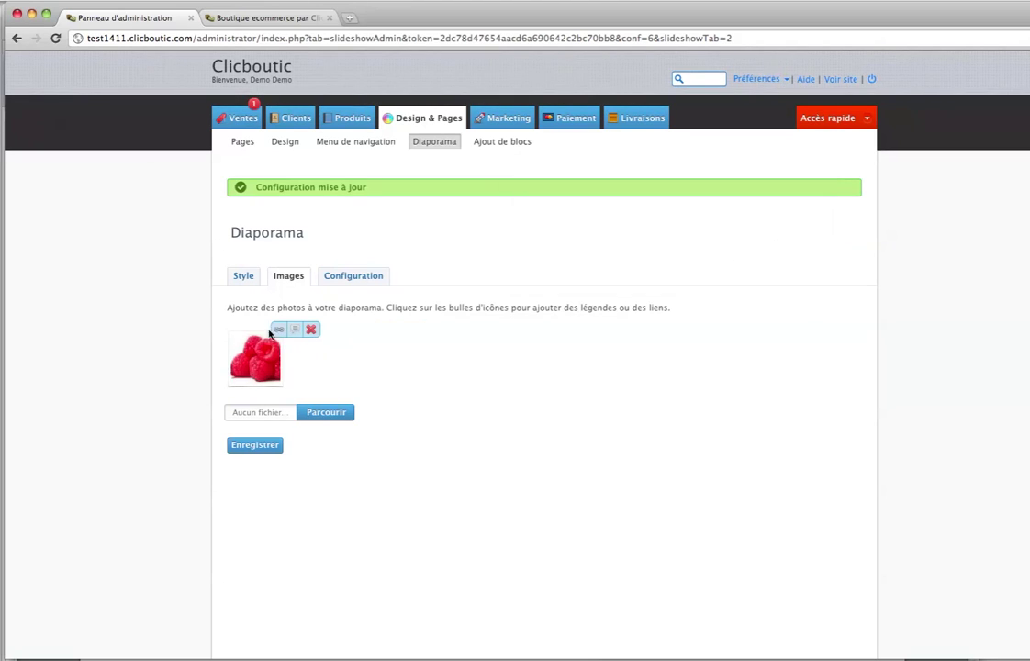
{"action": "left_click", "coordinate": [313, 330]}
{"action": "left_click", "coordinate": [769, 241]}
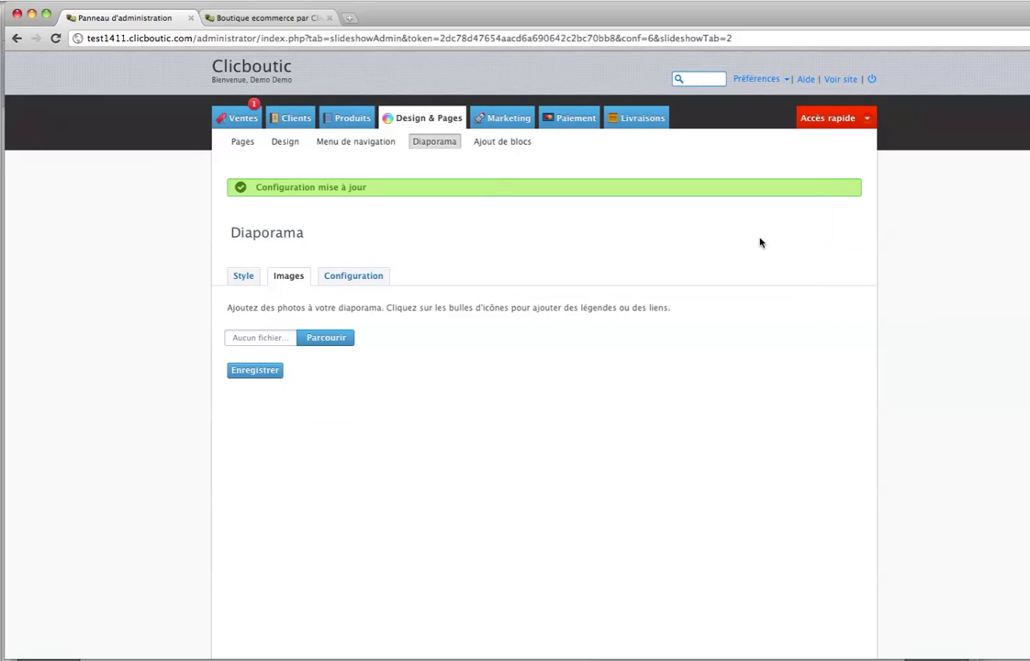
Upload diaporama1.jpg from the presentation folder as a slideshow image and save.
{"action": "left_click", "coordinate": [340, 336]}
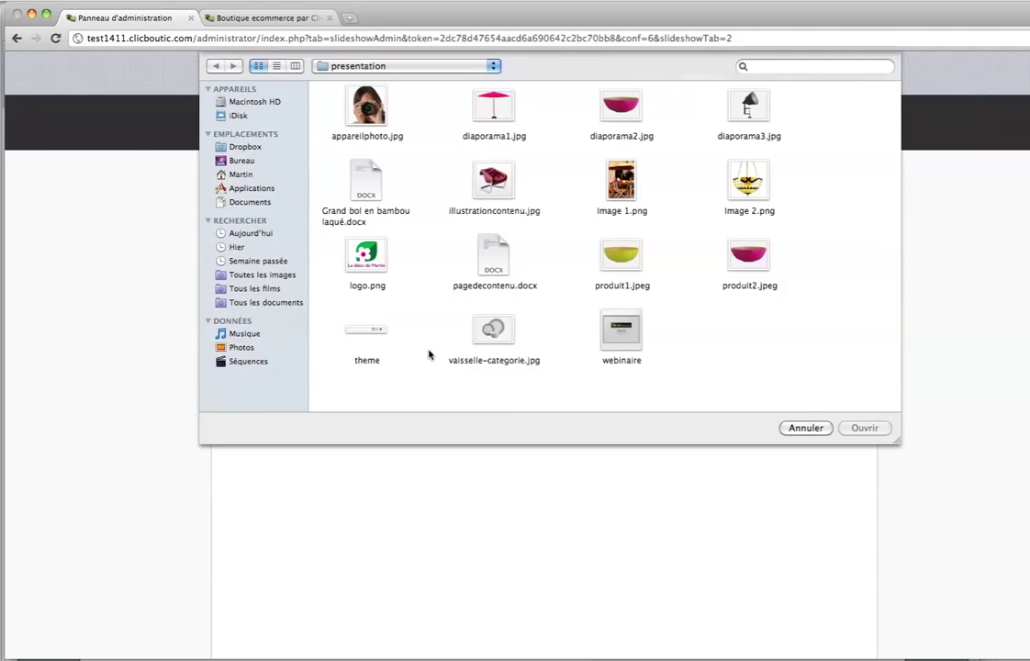
{"action": "left_click", "coordinate": [494, 108]}
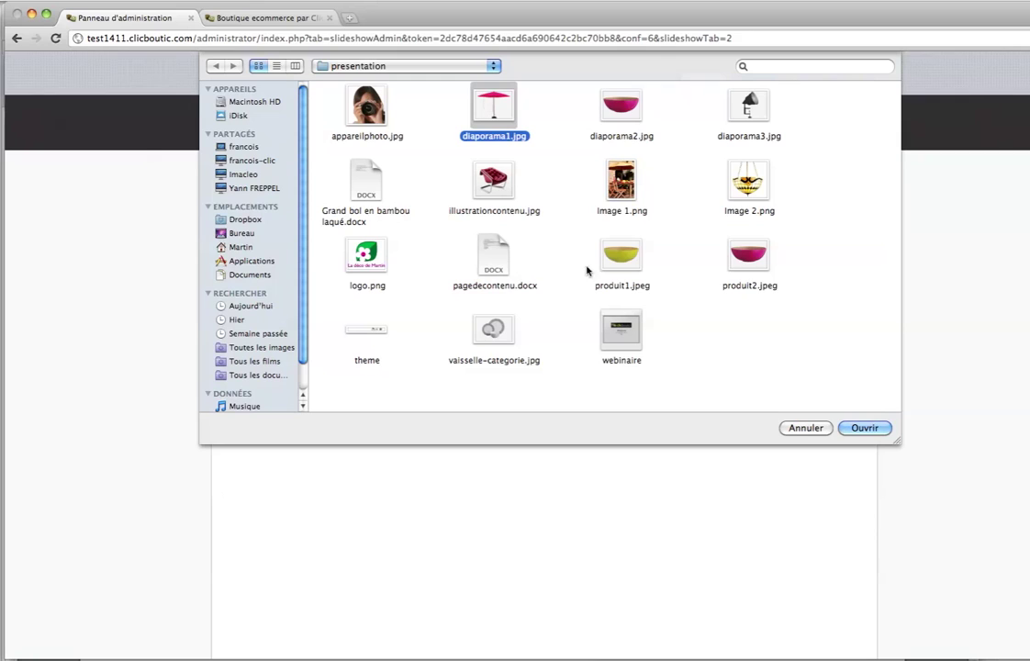
{"action": "left_click", "coordinate": [868, 429]}
{"action": "left_click", "coordinate": [266, 372]}
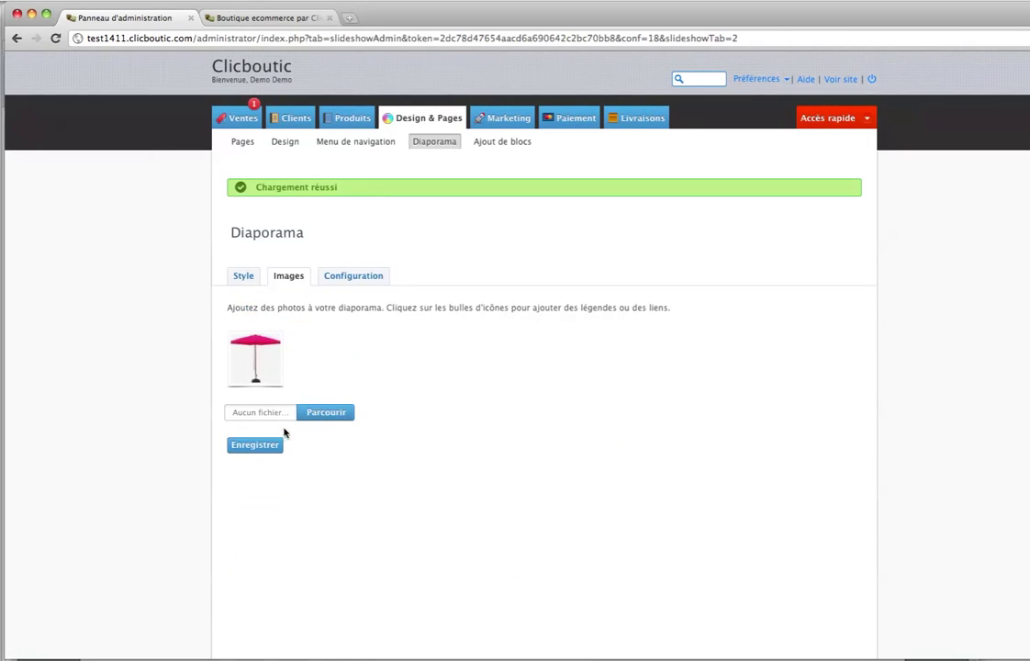
Add diaporama2.jpg from the presentation folder to the slideshow and save.
{"action": "left_click", "coordinate": [327, 413]}
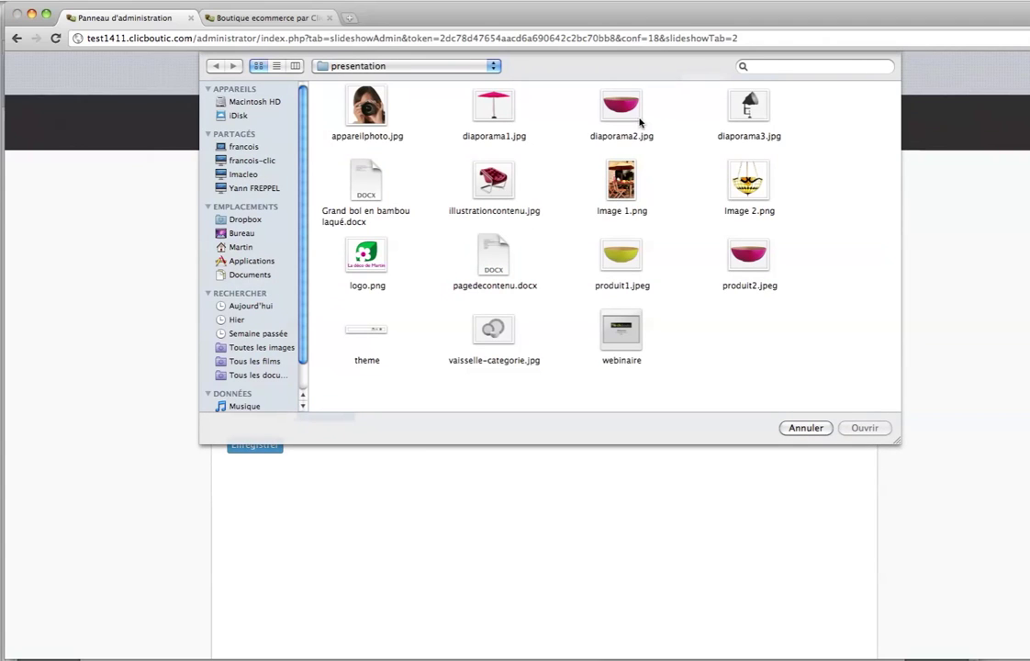
{"action": "left_click", "coordinate": [633, 120]}
{"action": "left_click", "coordinate": [863, 428]}
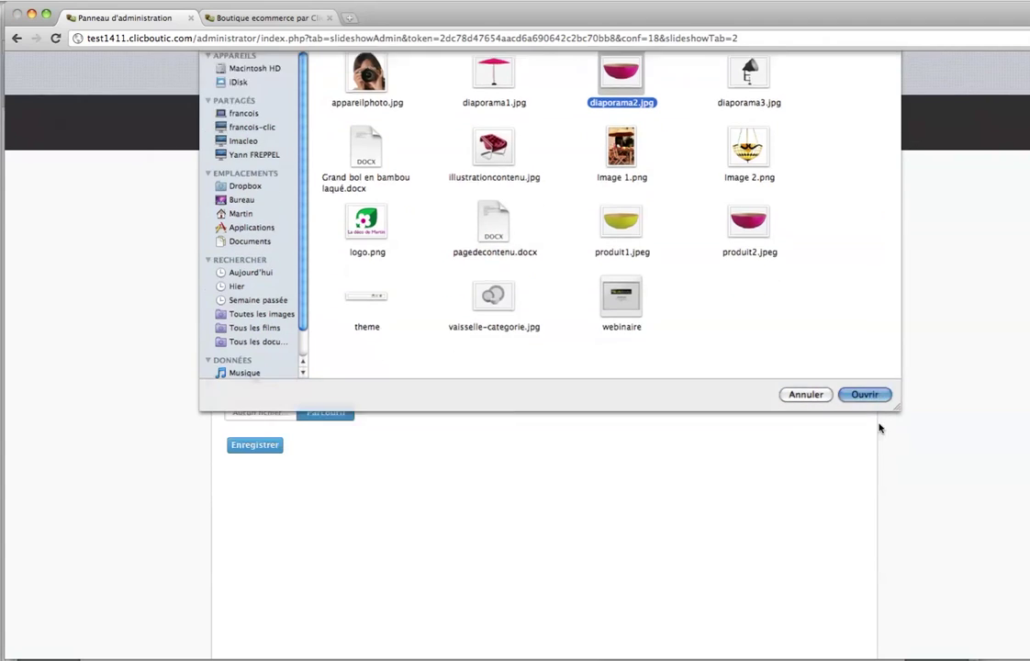
{"action": "left_click", "coordinate": [268, 445]}
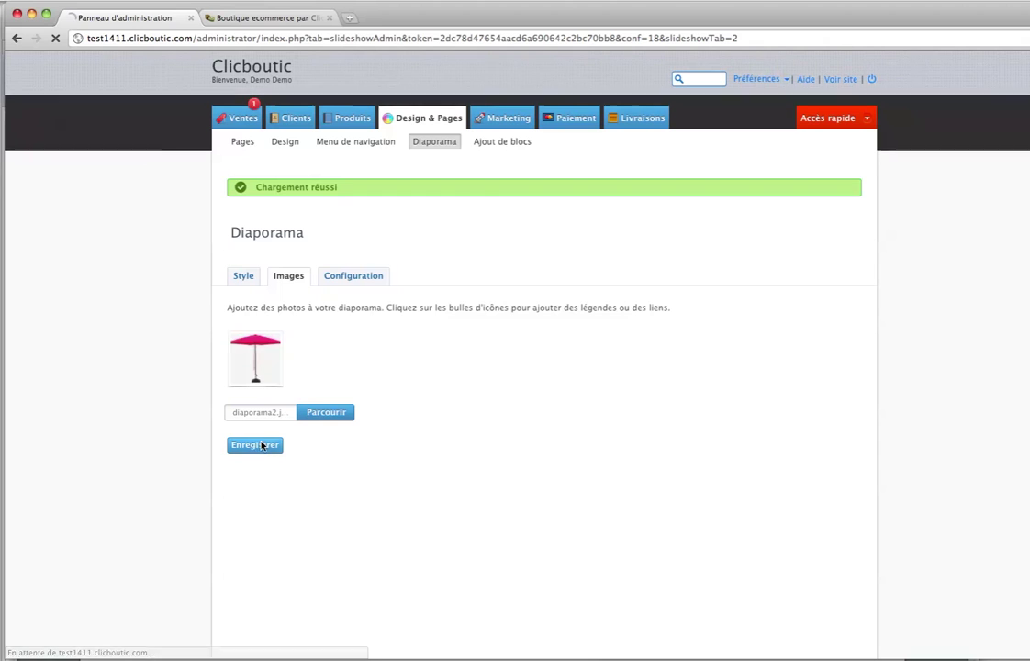
Add diaporama3.jpg from the presentation folder as another slideshow image and save.
{"action": "left_click", "coordinate": [321, 415]}
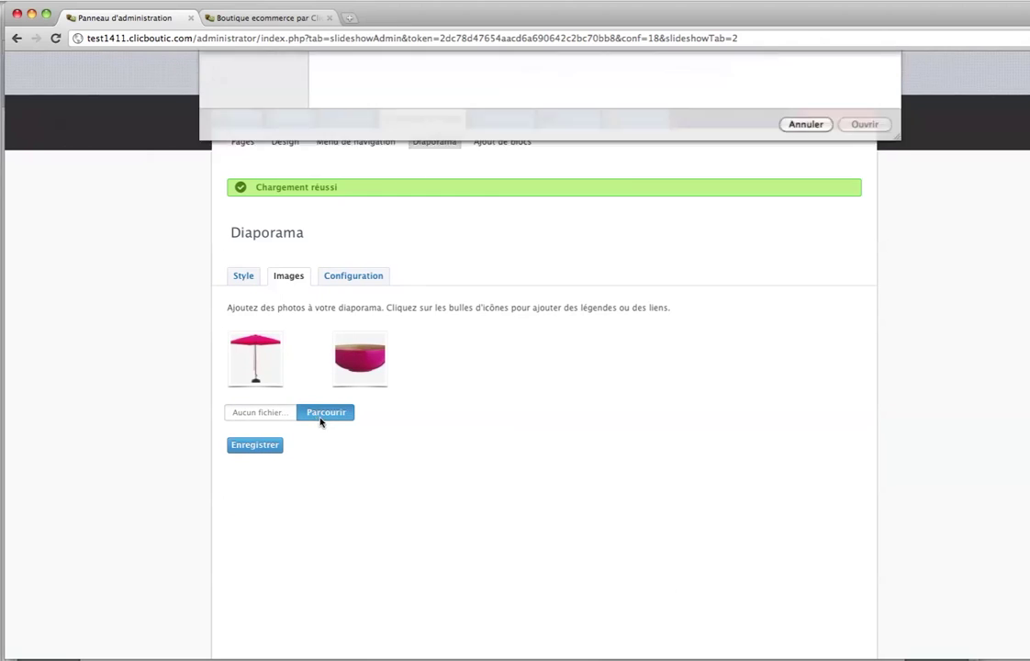
{"action": "left_click", "coordinate": [749, 108]}
{"action": "left_click", "coordinate": [864, 428]}
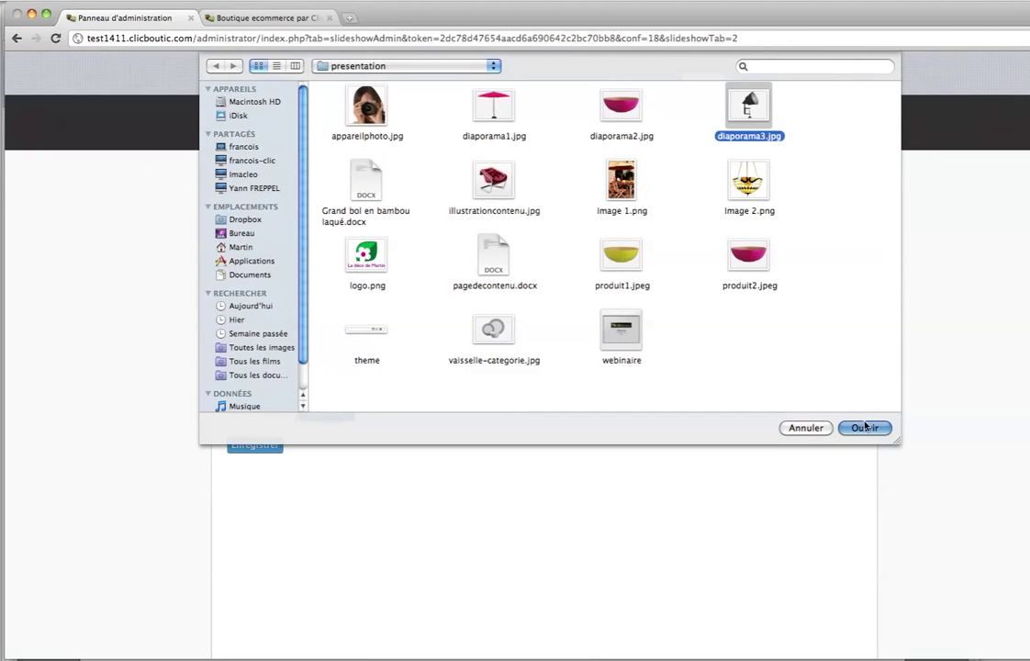
{"action": "left_click", "coordinate": [249, 446]}
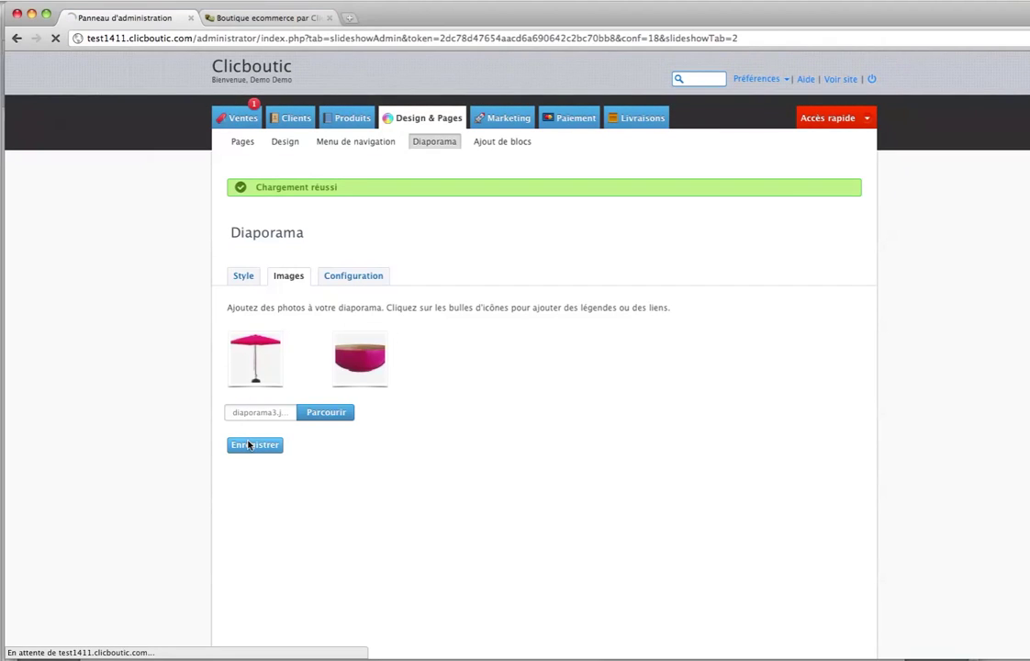
Link the pink bowl slideshow image to the product "Bol design Gamme Océan" in the Vaisselle category and save the link.
{"action": "mouse_move", "coordinate": [364, 356]}
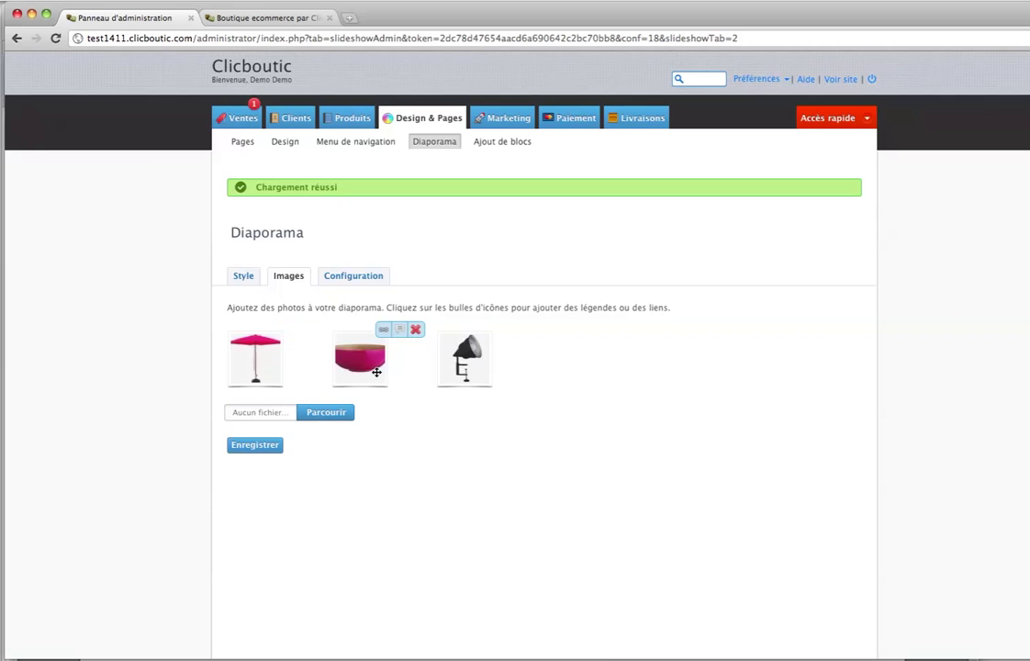
{"action": "mouse_move", "coordinate": [467, 372]}
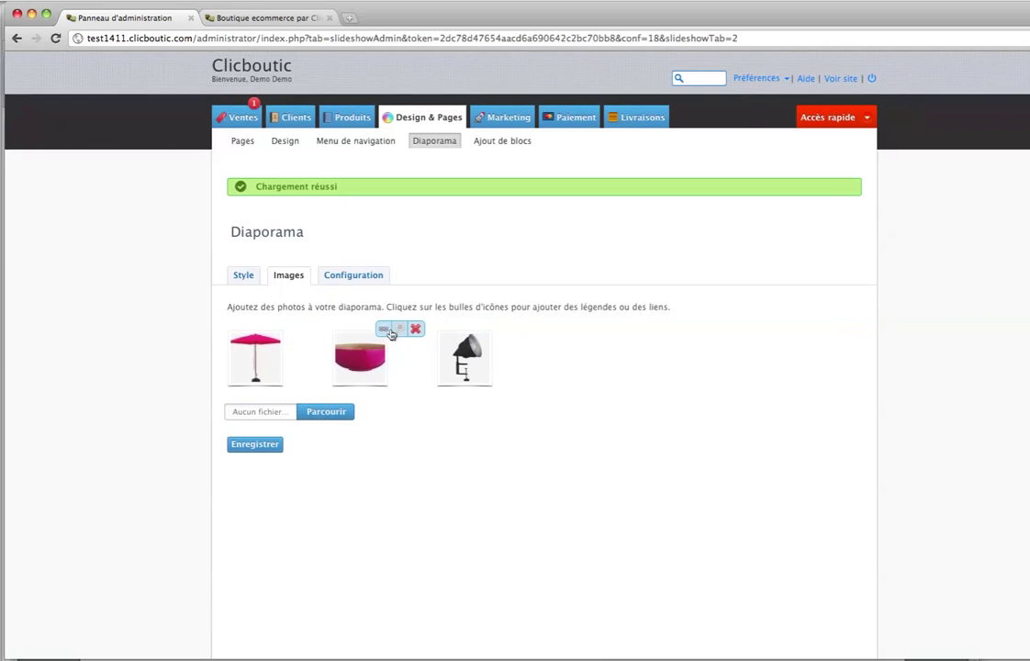
{"action": "left_click", "coordinate": [384, 331]}
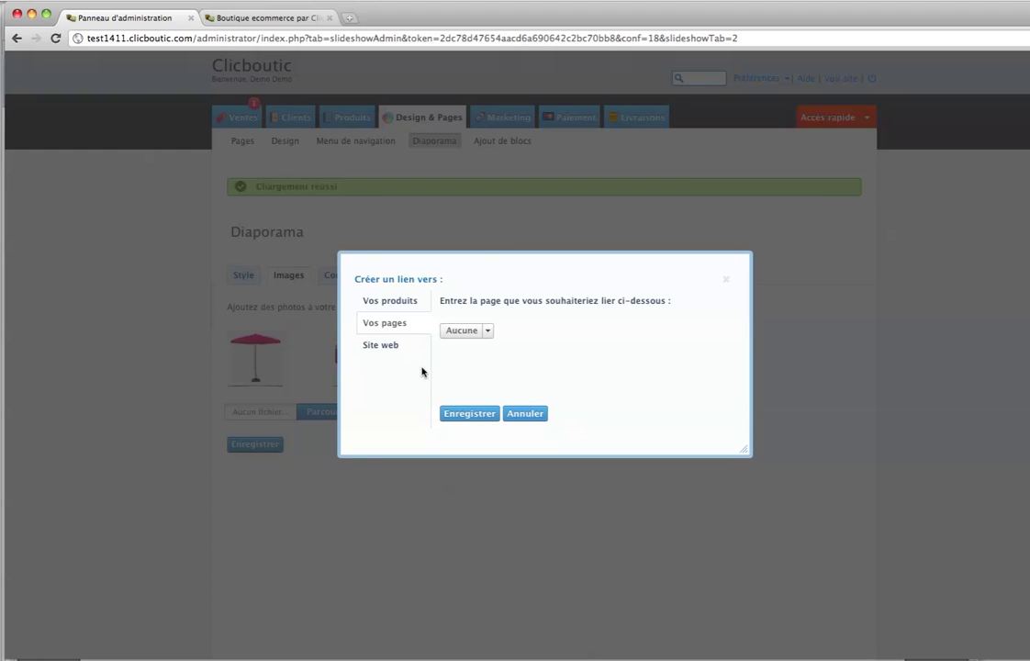
{"action": "left_click", "coordinate": [413, 308]}
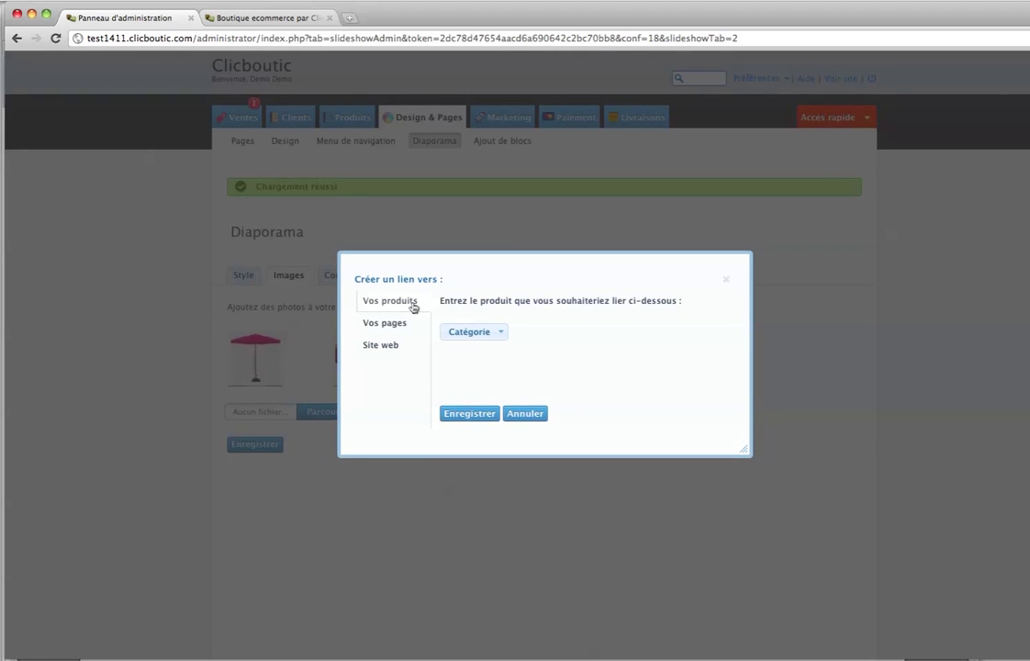
{"action": "left_click", "coordinate": [485, 337]}
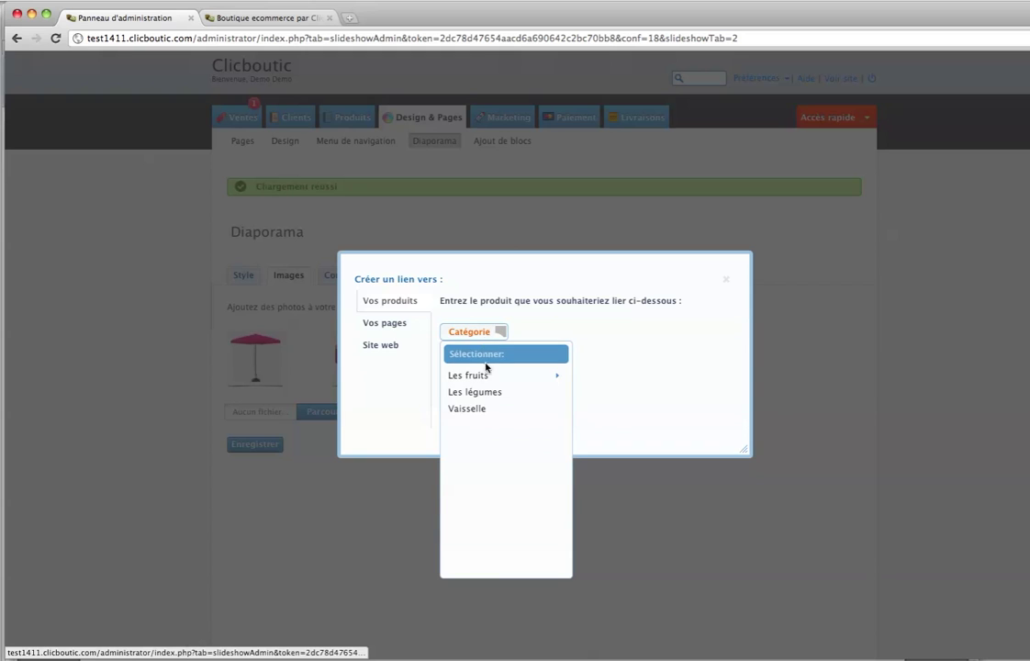
{"action": "left_click", "coordinate": [486, 410]}
{"action": "left_click", "coordinate": [563, 336]}
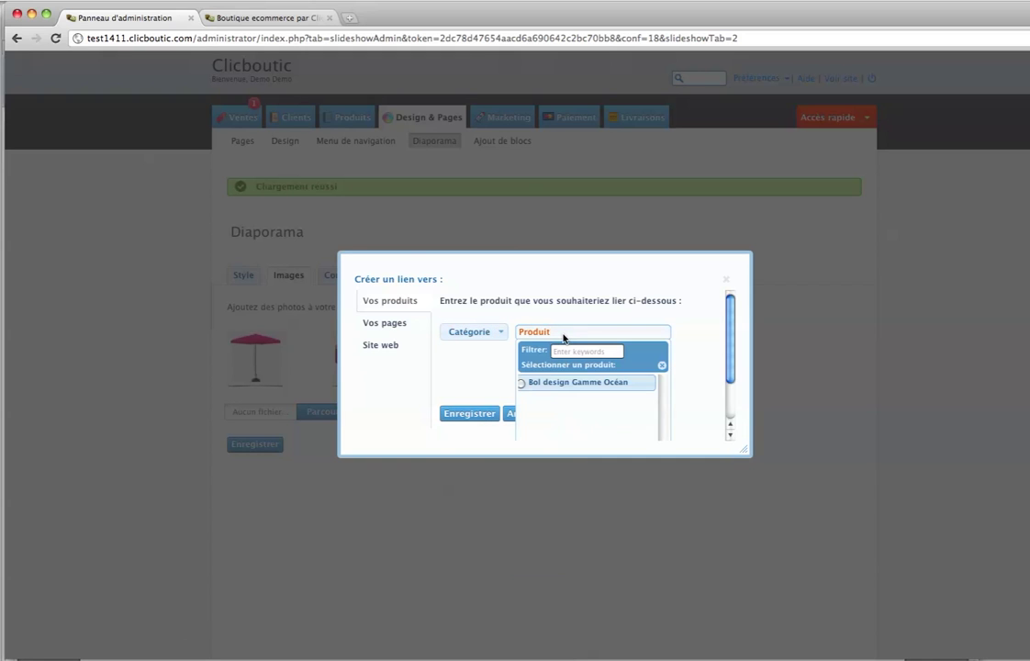
{"action": "left_click", "coordinate": [521, 386]}
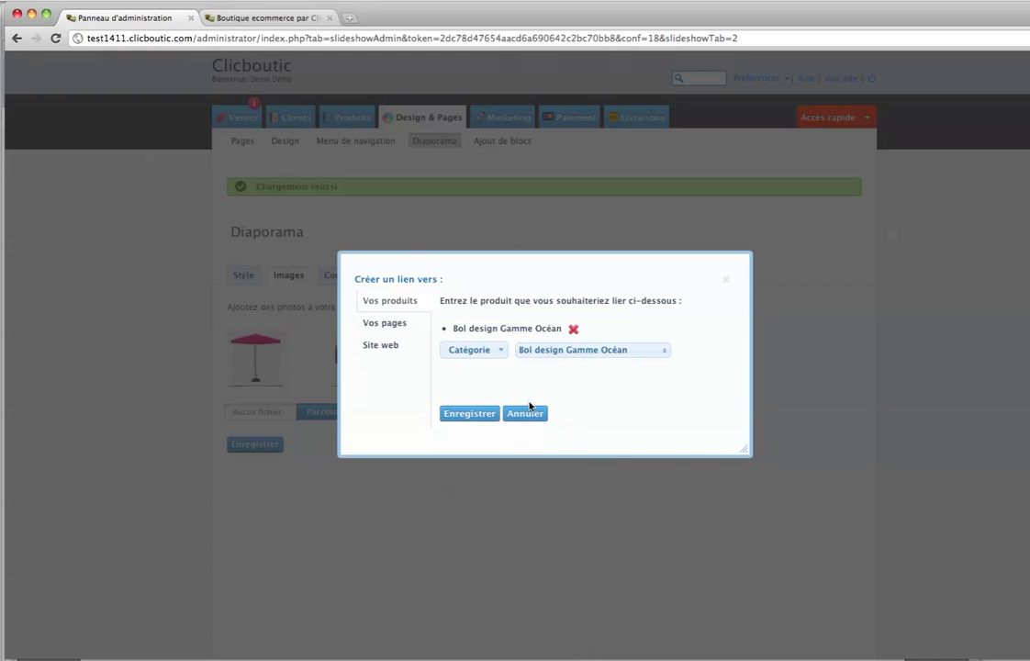
{"action": "left_click", "coordinate": [481, 419]}
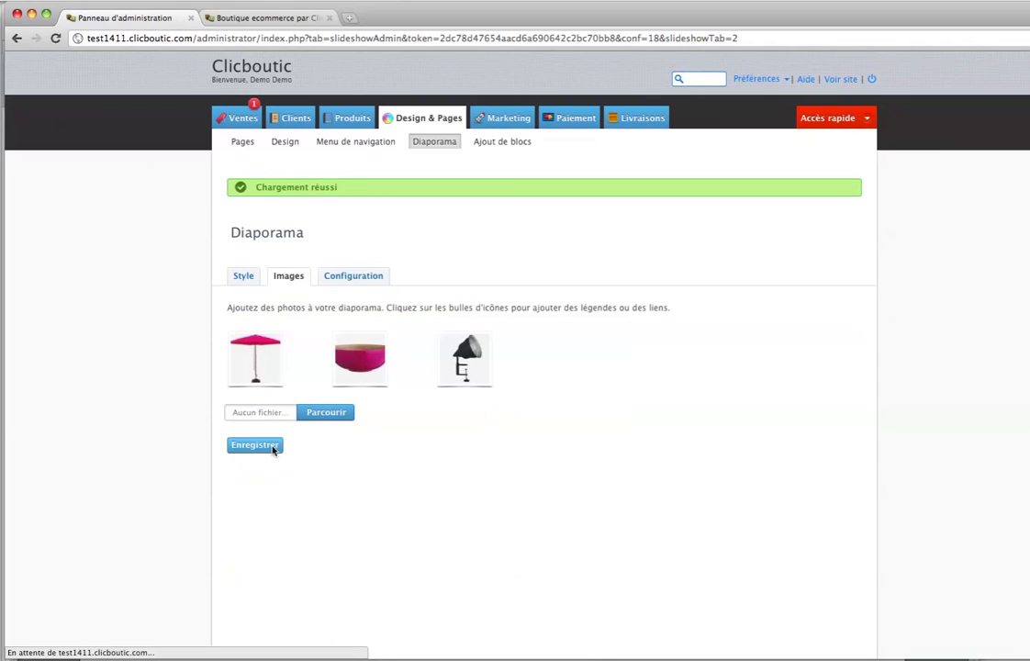
In the slideshow configuration, choose the Graduel transition effect, a speed of 3 secondes and Bas as the caption position.
{"action": "left_click", "coordinate": [363, 280]}
{"action": "left_click", "coordinate": [427, 338]}
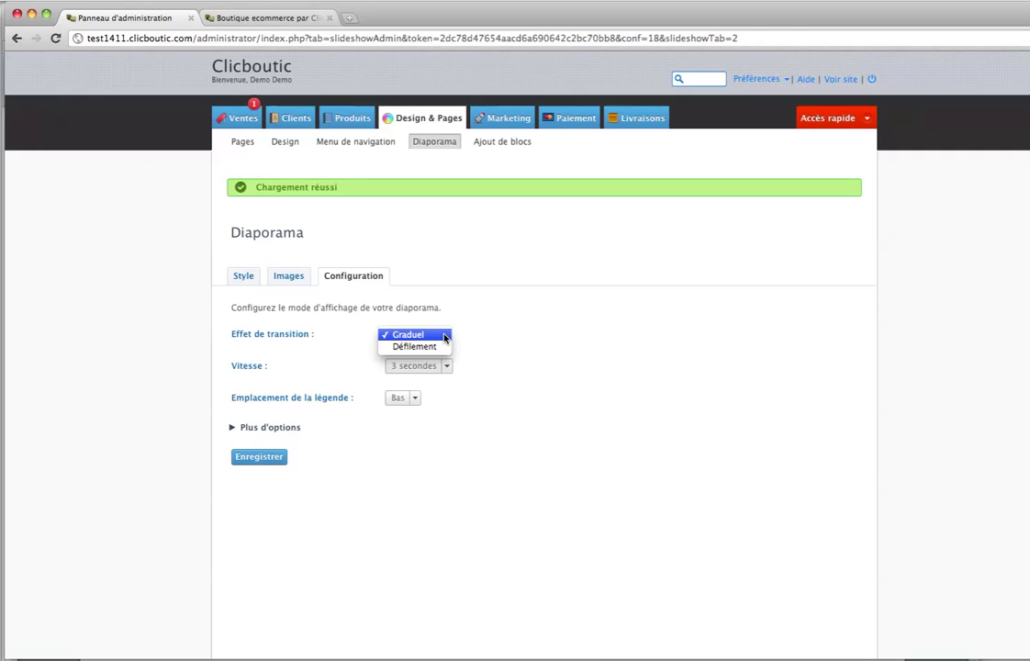
{"action": "left_click", "coordinate": [446, 336]}
{"action": "left_click", "coordinate": [444, 365]}
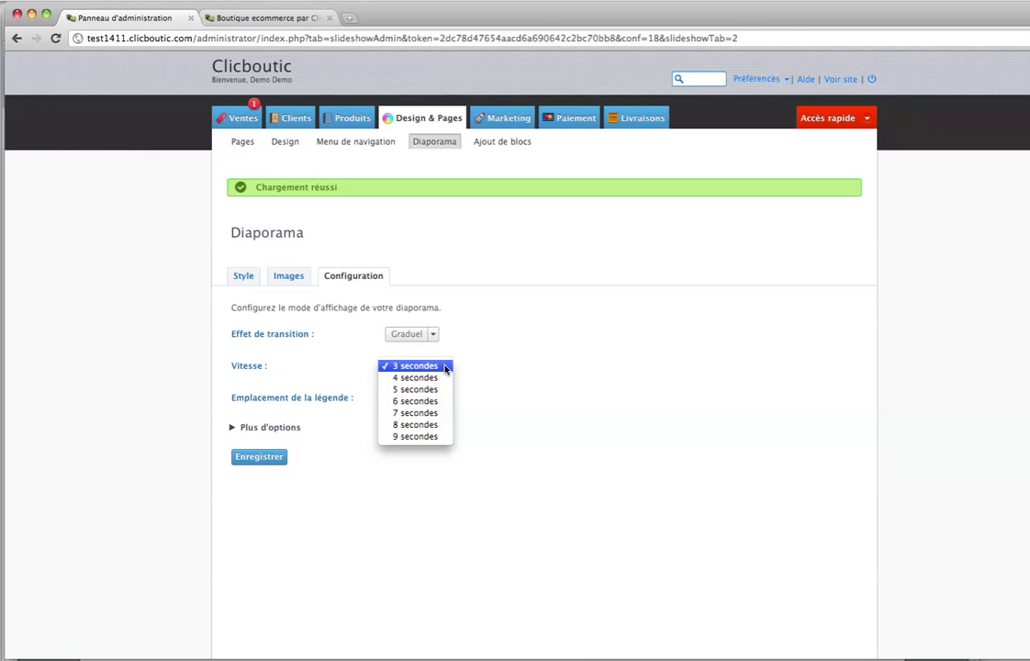
{"action": "left_click", "coordinate": [446, 368]}
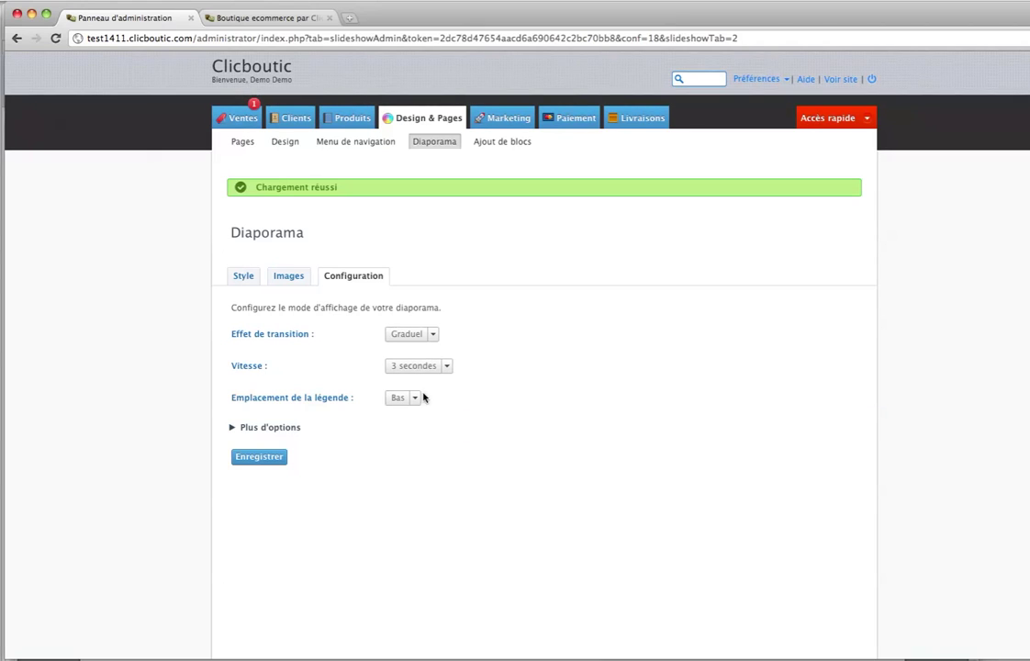
{"action": "left_click", "coordinate": [416, 398]}
{"action": "left_click", "coordinate": [416, 400]}
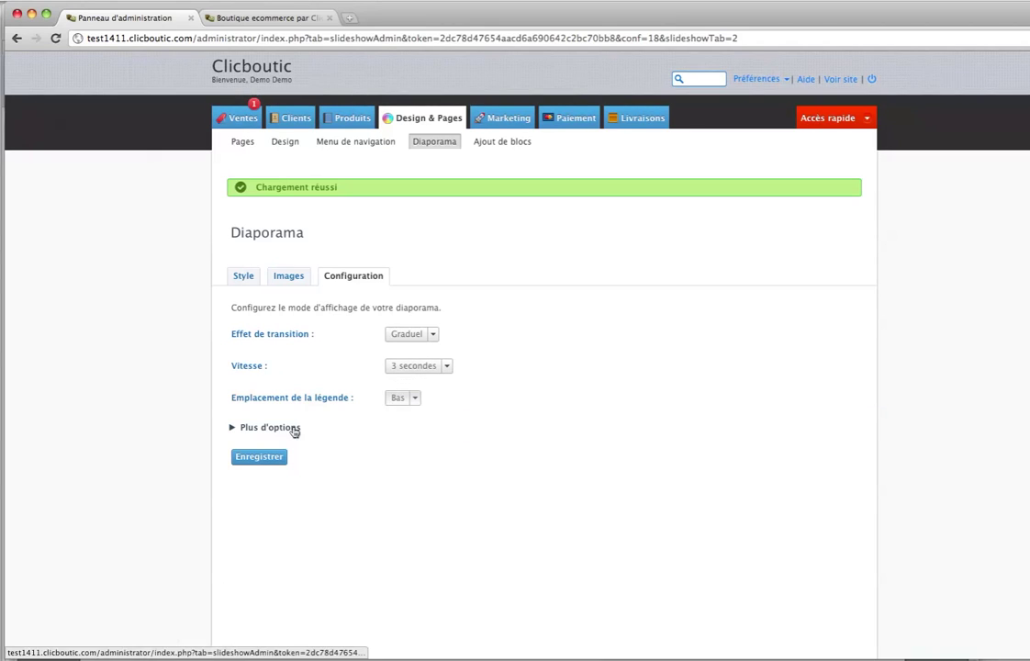
Switch the slideshow's image size to Personnalisée, set the height to 350 px and save the configuration.
{"action": "left_click", "coordinate": [294, 429]}
{"action": "left_click", "coordinate": [529, 456]}
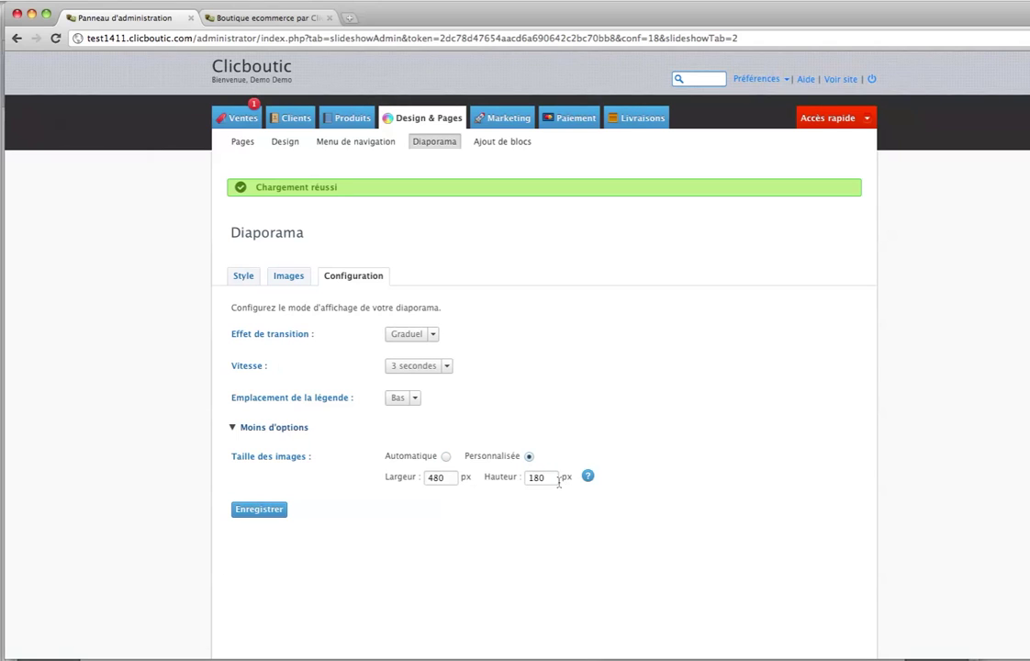
{"action": "left_click_drag", "start_coordinate": [556, 479], "coordinate": [470, 477]}
{"action": "type", "text": "350"}
{"action": "left_click", "coordinate": [260, 510]}
{"action": "left_click_drag", "start_coordinate": [472, 479], "coordinate": [463, 479]}
{"action": "left_click", "coordinate": [260, 509]}
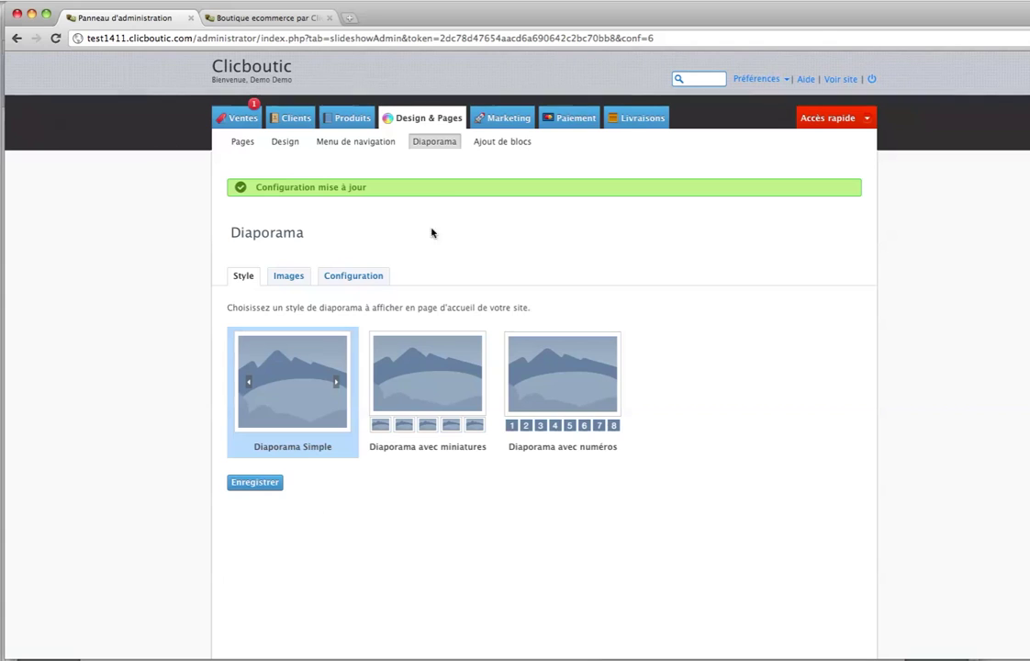
View the shop's list of added blocks, and open the live design editor with its available themes.
{"action": "left_click", "coordinate": [488, 144]}
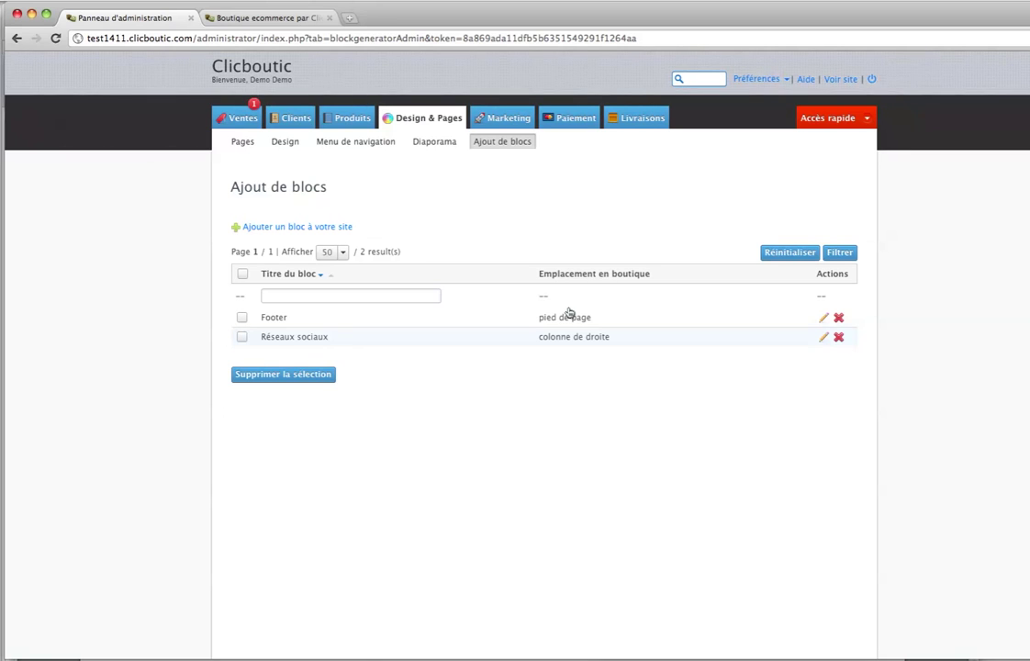
{"action": "left_click", "coordinate": [284, 144]}
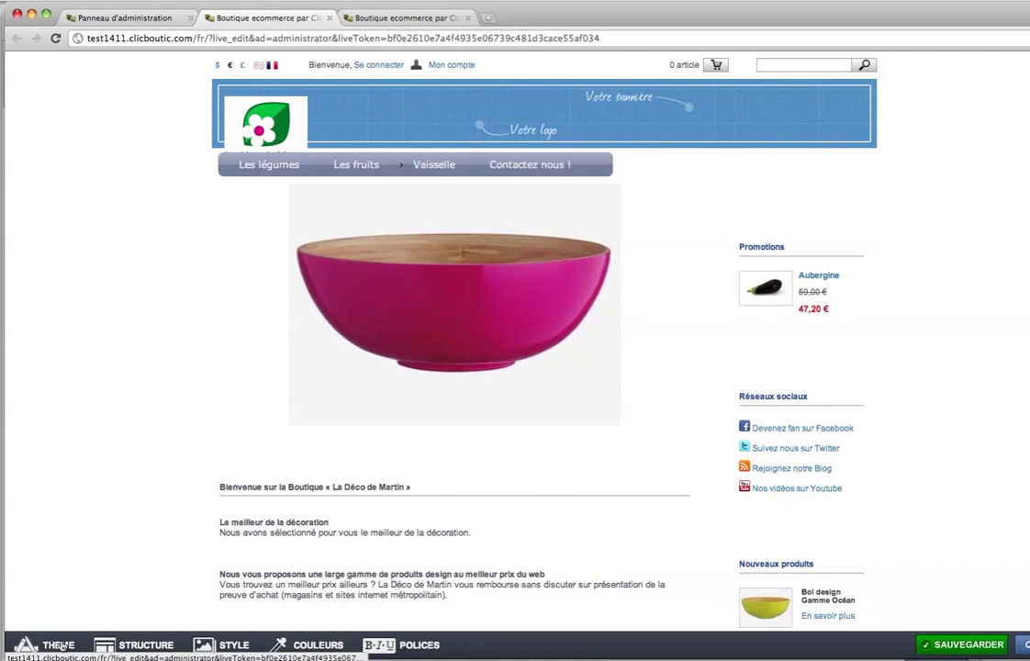
{"action": "left_click", "coordinate": [57, 645]}
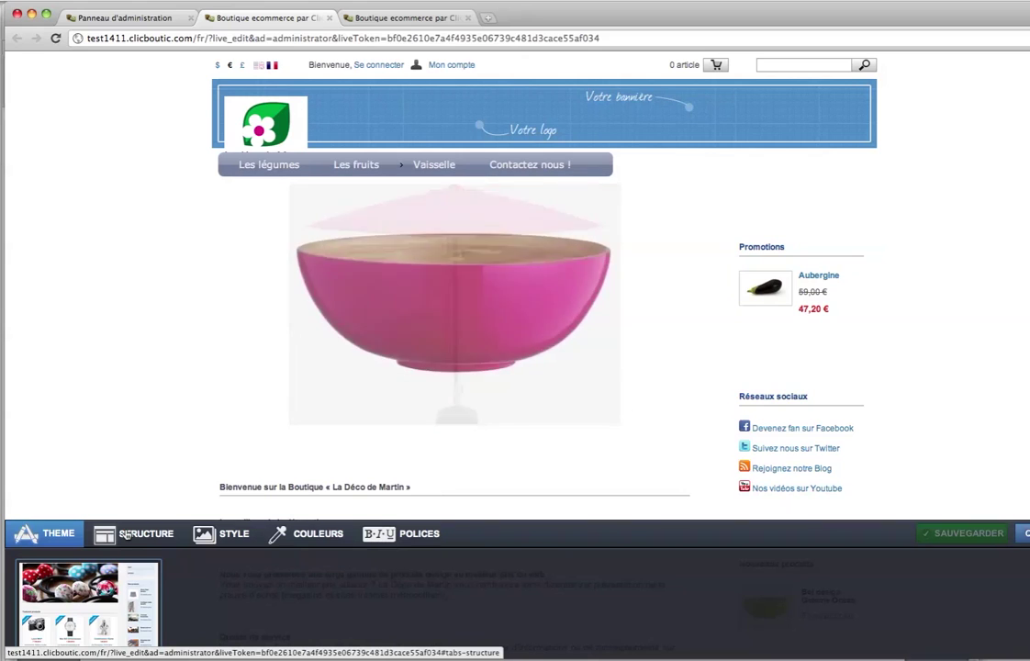
Try the shop layout Structure 1 and examine the resulting home page.
{"action": "left_click", "coordinate": [128, 536]}
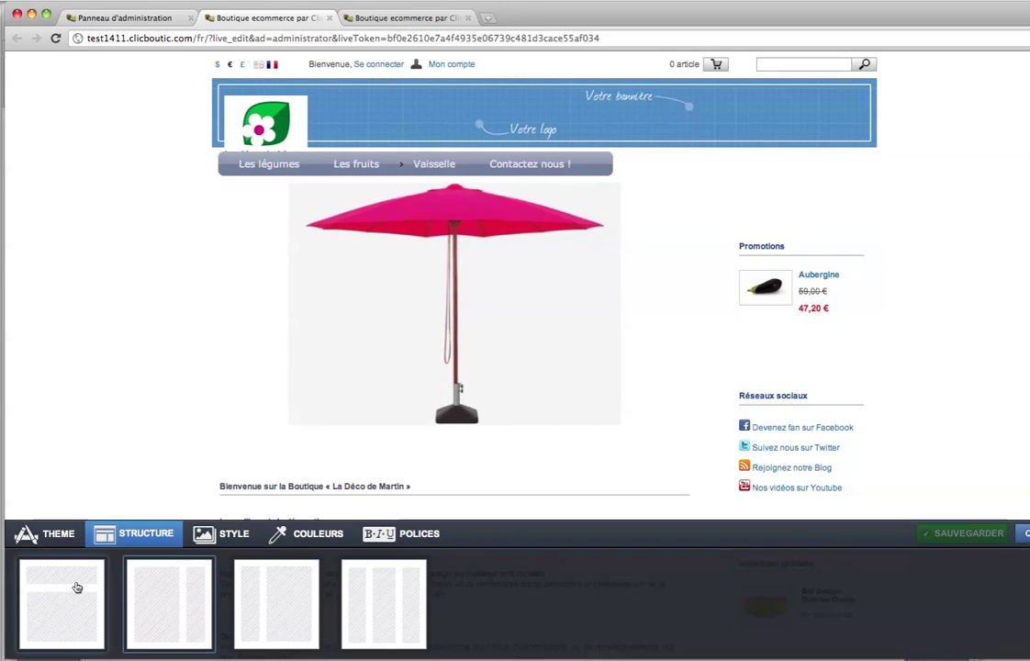
{"action": "left_click", "coordinate": [77, 587]}
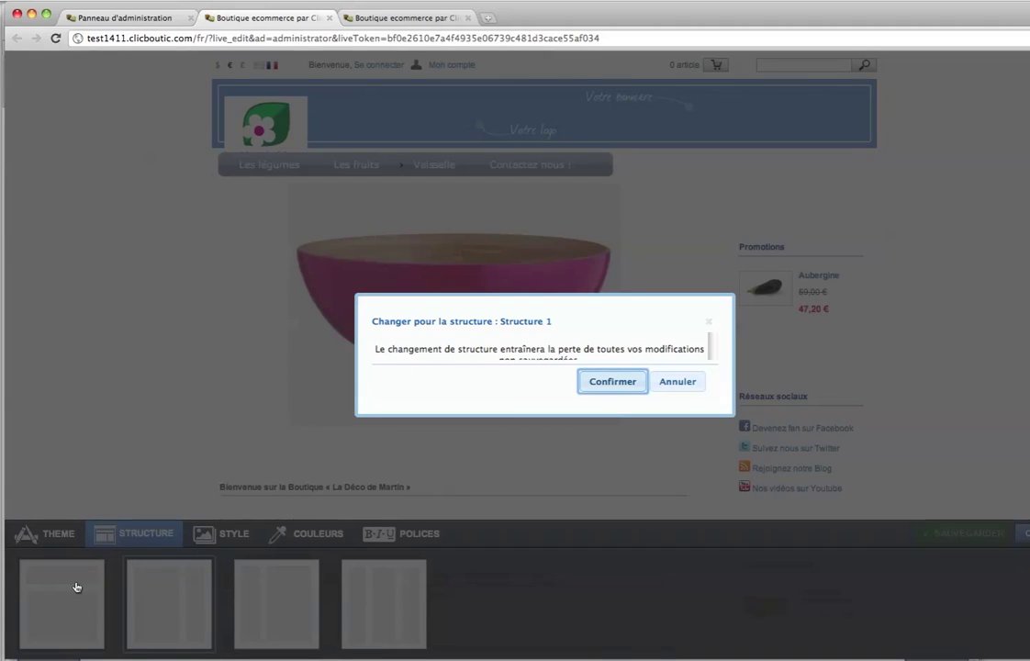
{"action": "left_click", "coordinate": [634, 387]}
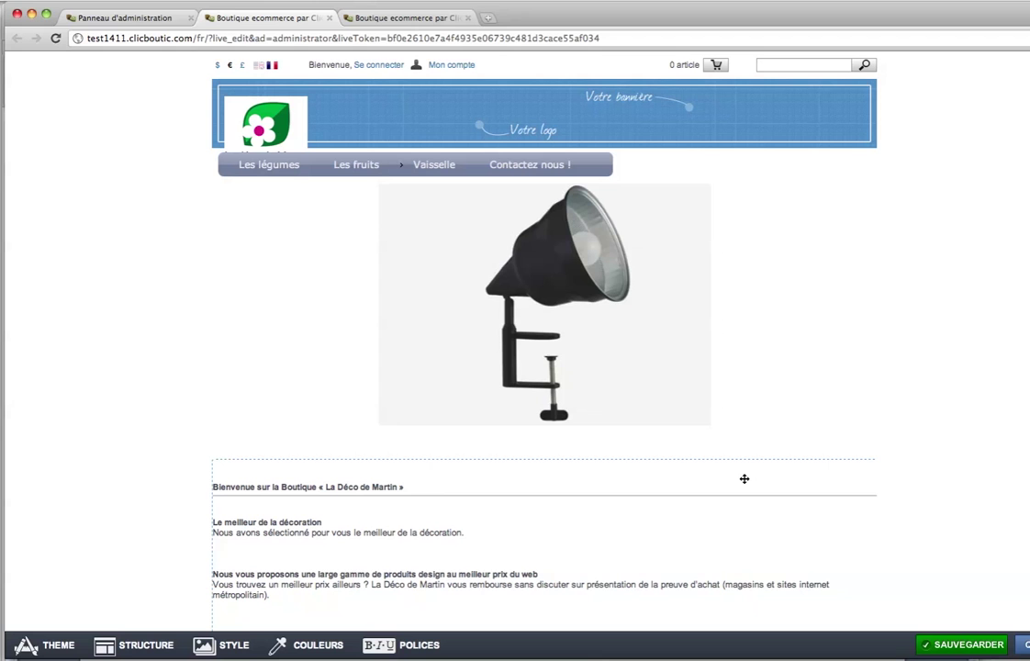
{"action": "scroll", "coordinate": [746, 480], "scroll_direction": "down", "scroll_amount": 10}
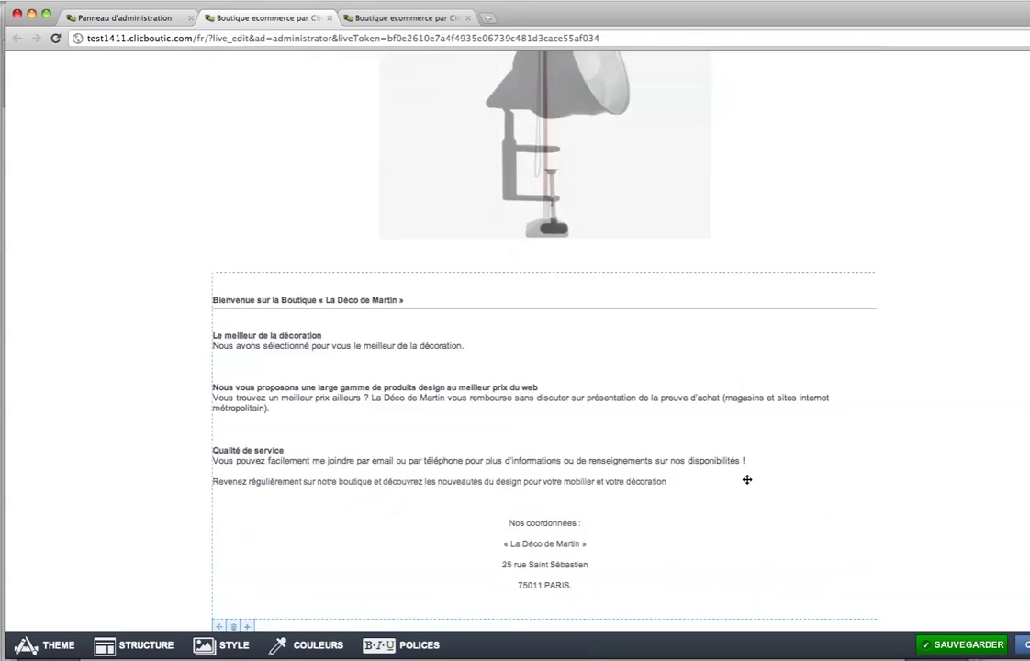
{"action": "scroll", "coordinate": [746, 479], "scroll_direction": "up", "scroll_amount": 10}
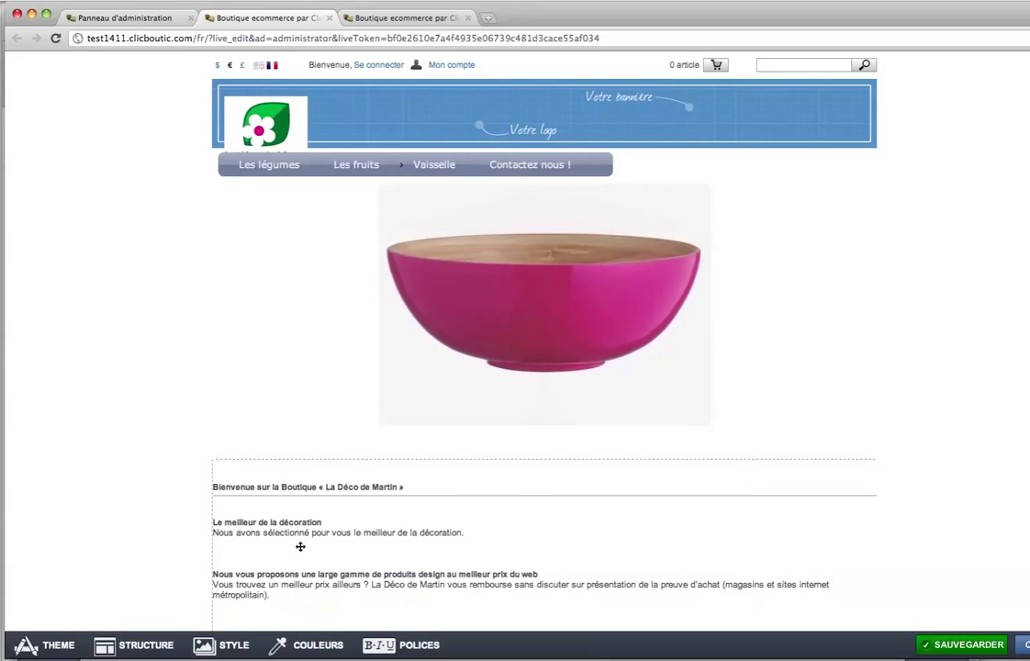
Change the shop's layout to Structure 2, with a single side column beside the content.
{"action": "left_click", "coordinate": [136, 644]}
{"action": "left_click", "coordinate": [175, 609]}
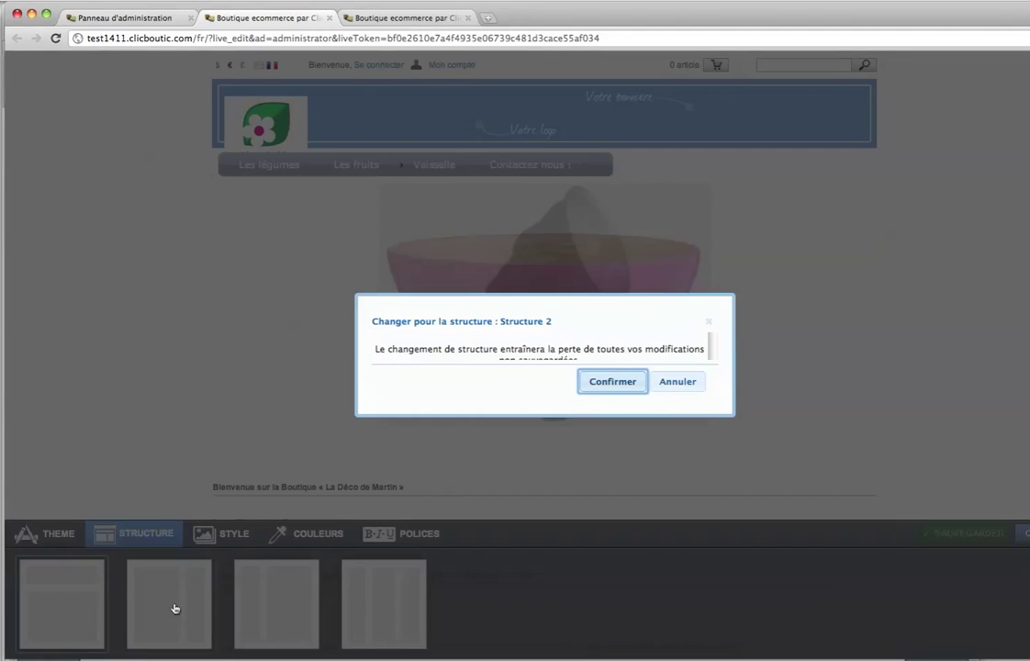
{"action": "left_click", "coordinate": [611, 388]}
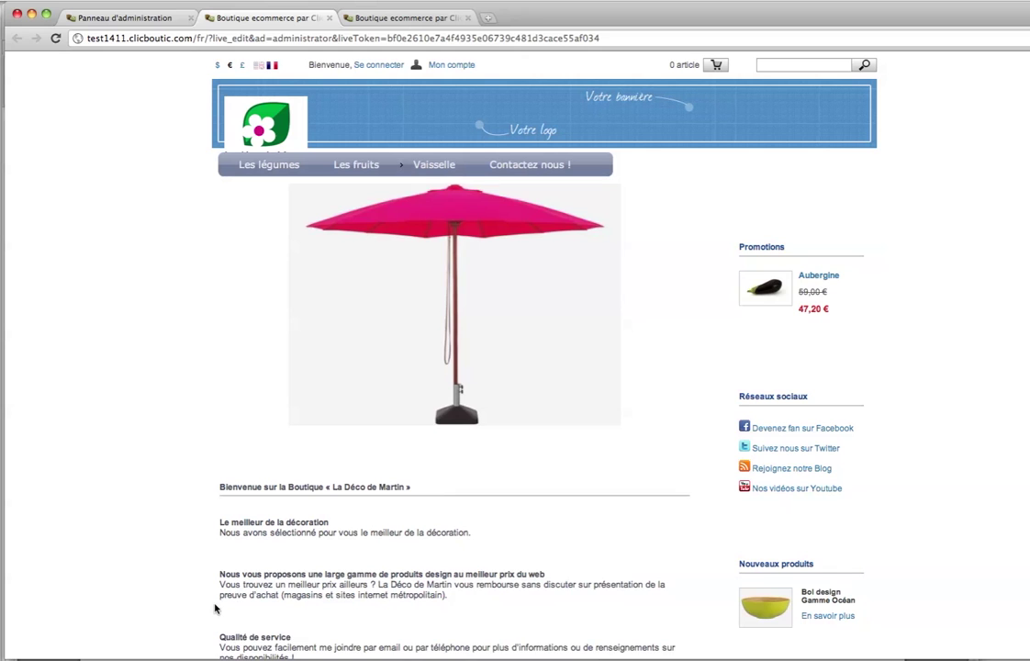
Apply the three-column layout Structure 4 to the shop and look over the whole home page.
{"action": "left_click", "coordinate": [136, 643]}
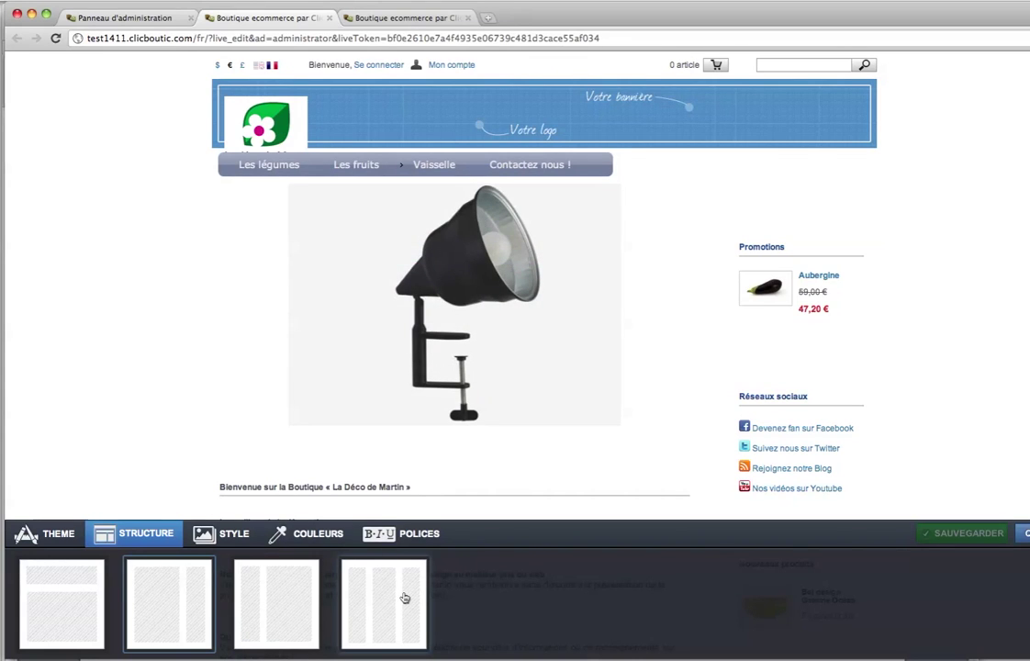
{"action": "left_click", "coordinate": [404, 596]}
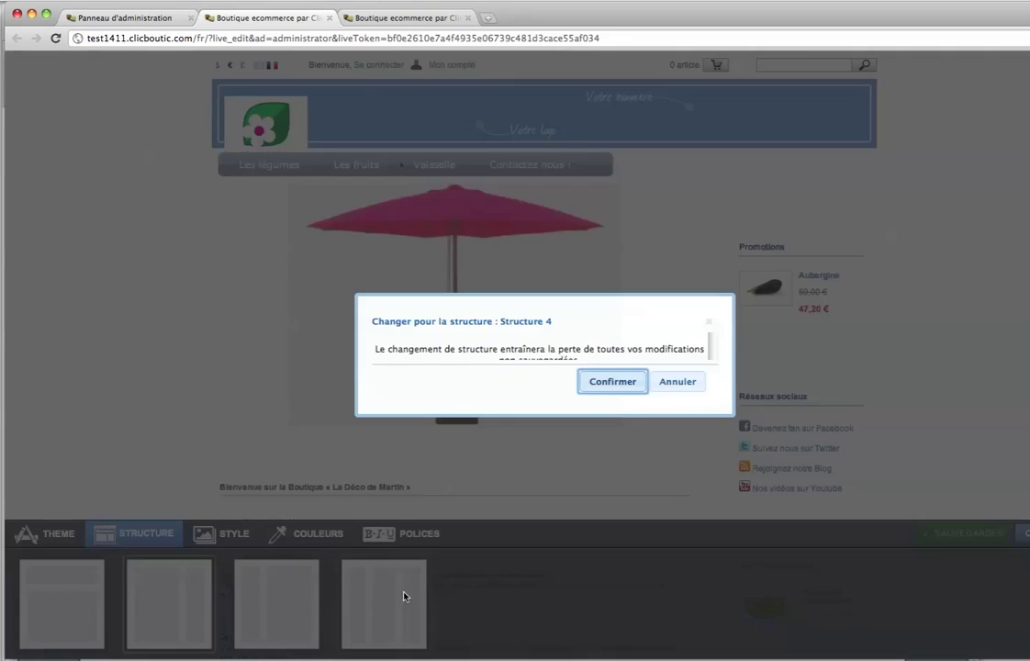
{"action": "left_click", "coordinate": [610, 383]}
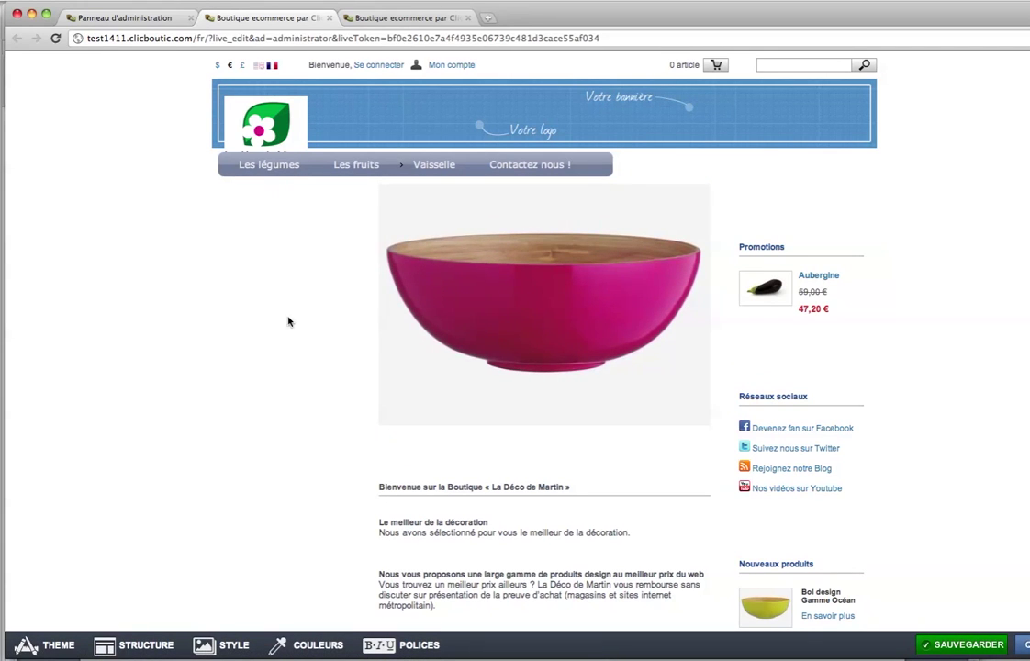
{"action": "scroll", "coordinate": [312, 299], "scroll_direction": "down", "scroll_amount": 5}
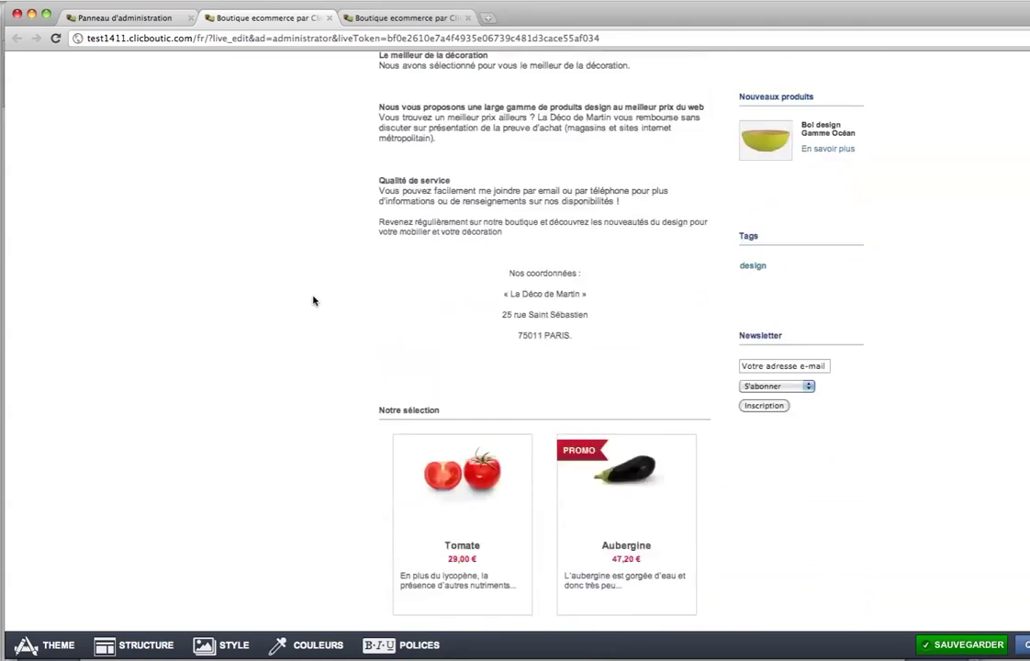
{"action": "scroll", "coordinate": [313, 300], "scroll_direction": "down", "scroll_amount": 3}
{"action": "scroll", "coordinate": [314, 301], "scroll_direction": "down", "scroll_amount": 5}
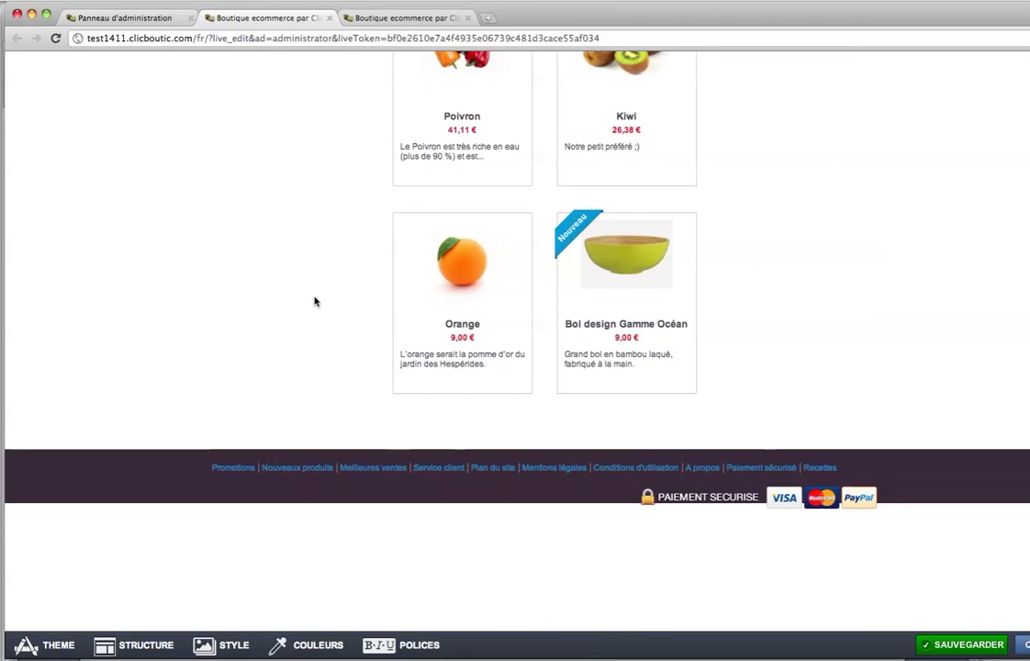
{"action": "scroll", "coordinate": [314, 301], "scroll_direction": "up", "scroll_amount": 15}
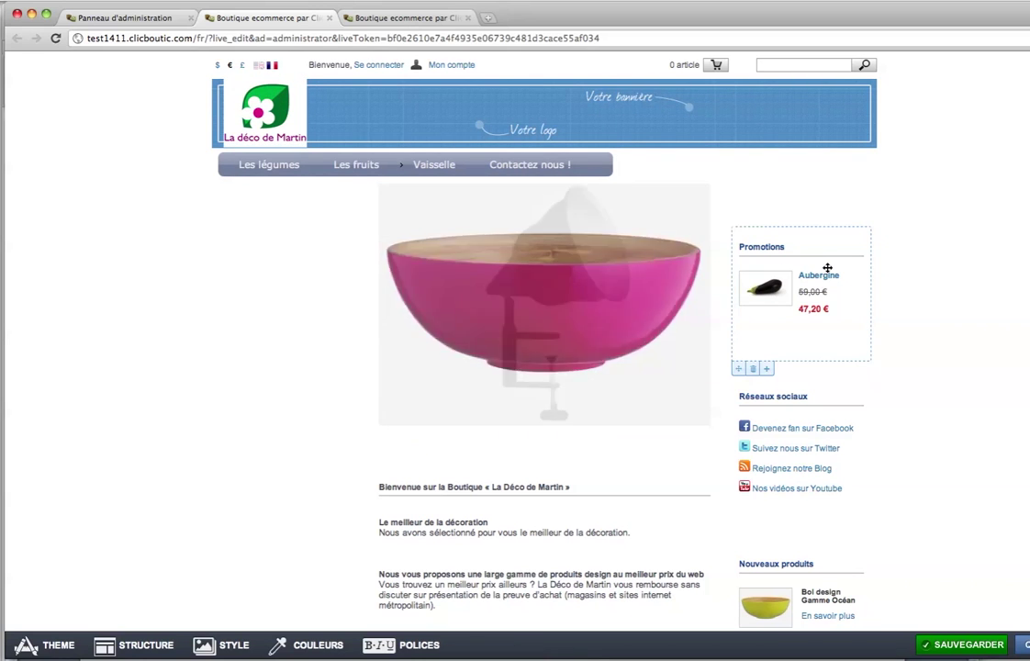
Move the Promotions block below the Réseaux sociaux block in the same column.
{"action": "left_click_drag", "start_coordinate": [836, 240], "coordinate": [839, 401]}
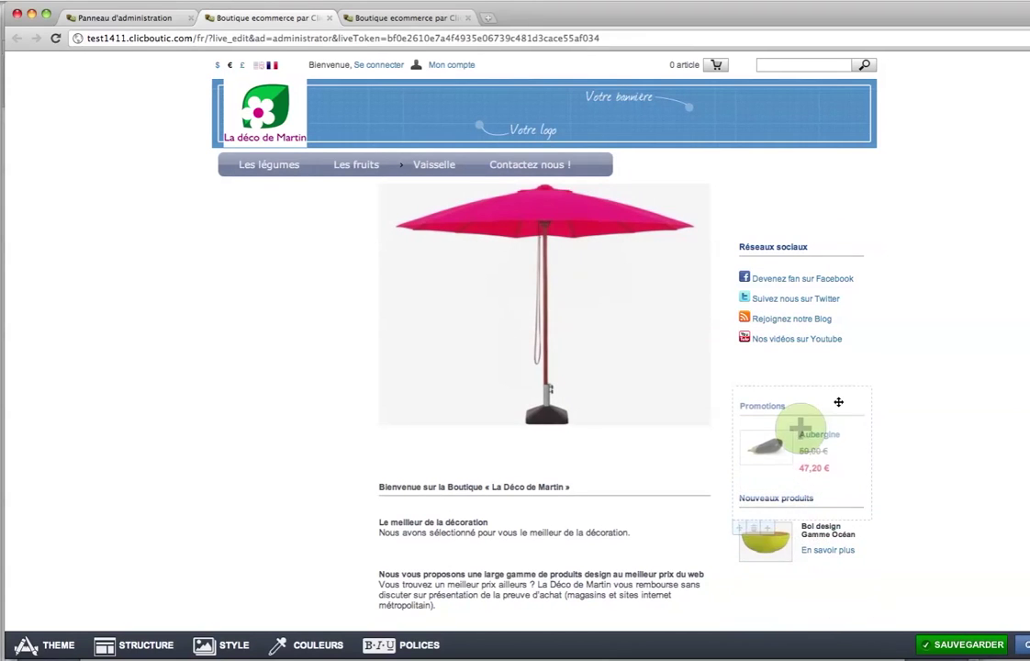
{"action": "scroll", "coordinate": [892, 402], "scroll_direction": "down", "scroll_amount": 5}
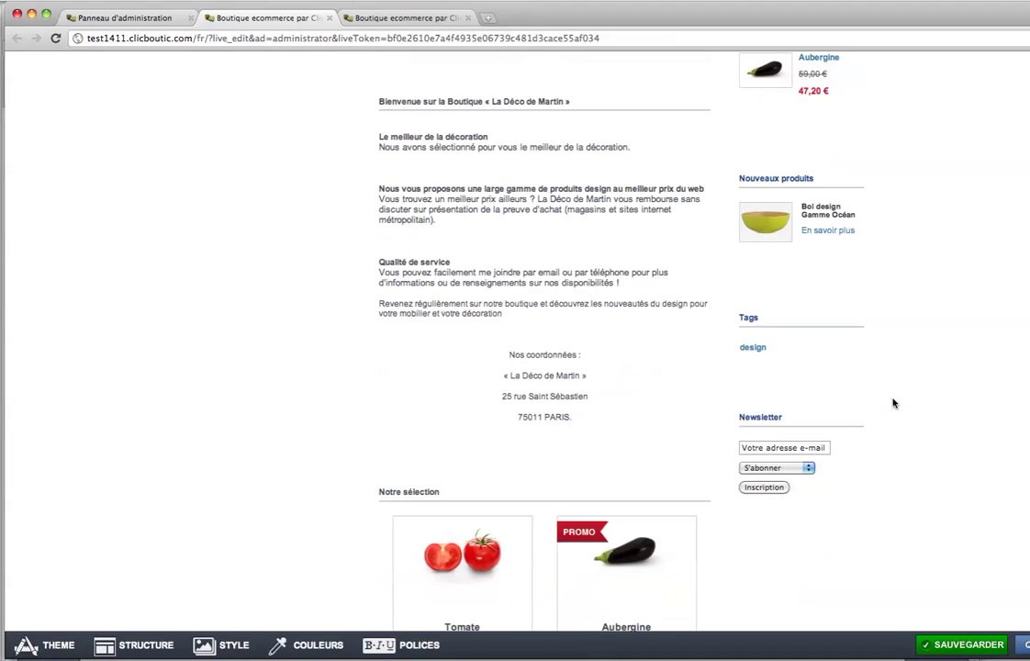
Move the Newsletter block to the head of its column, above the Réseaux sociaux block.
{"action": "left_click_drag", "start_coordinate": [856, 426], "coordinate": [858, 220]}
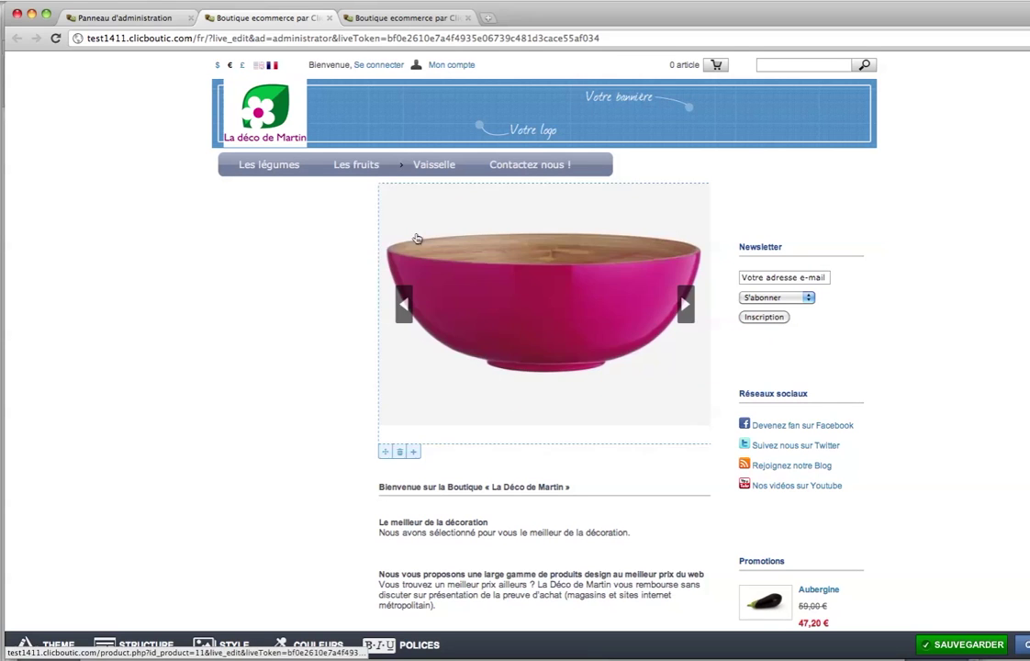
Add the Bloc Catégories block to the empty side column of the home page.
{"action": "mouse_move", "coordinate": [287, 194]}
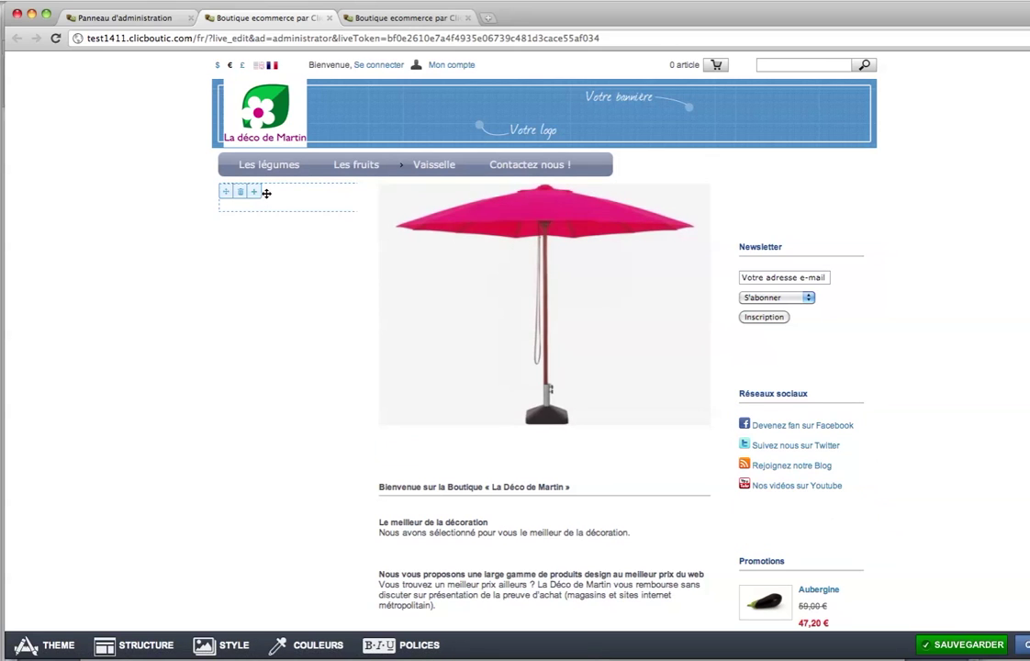
{"action": "left_click", "coordinate": [254, 194]}
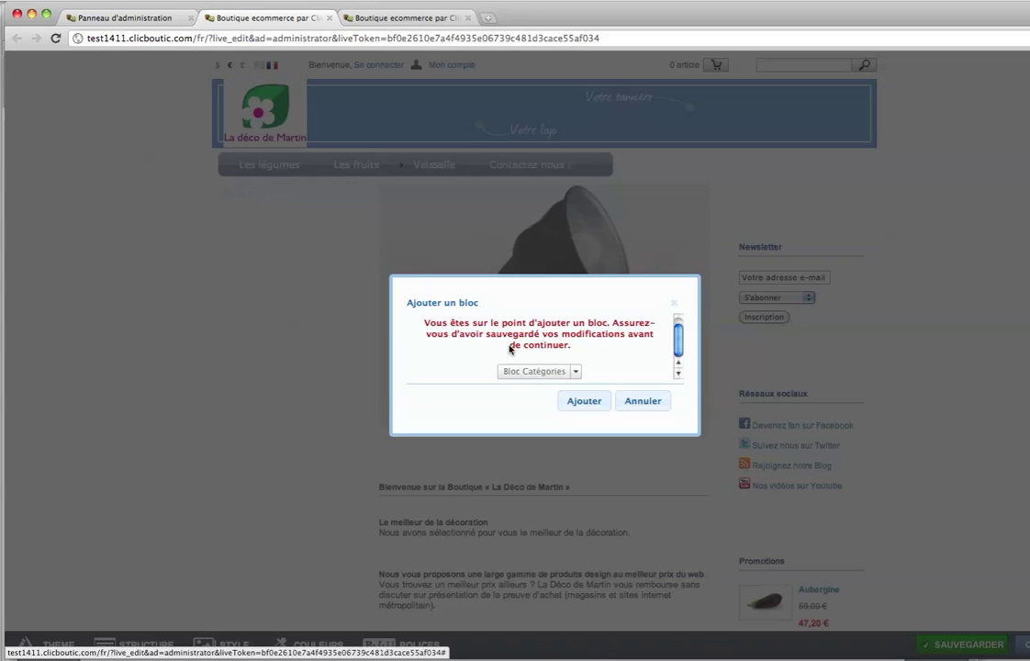
{"action": "left_click", "coordinate": [585, 401]}
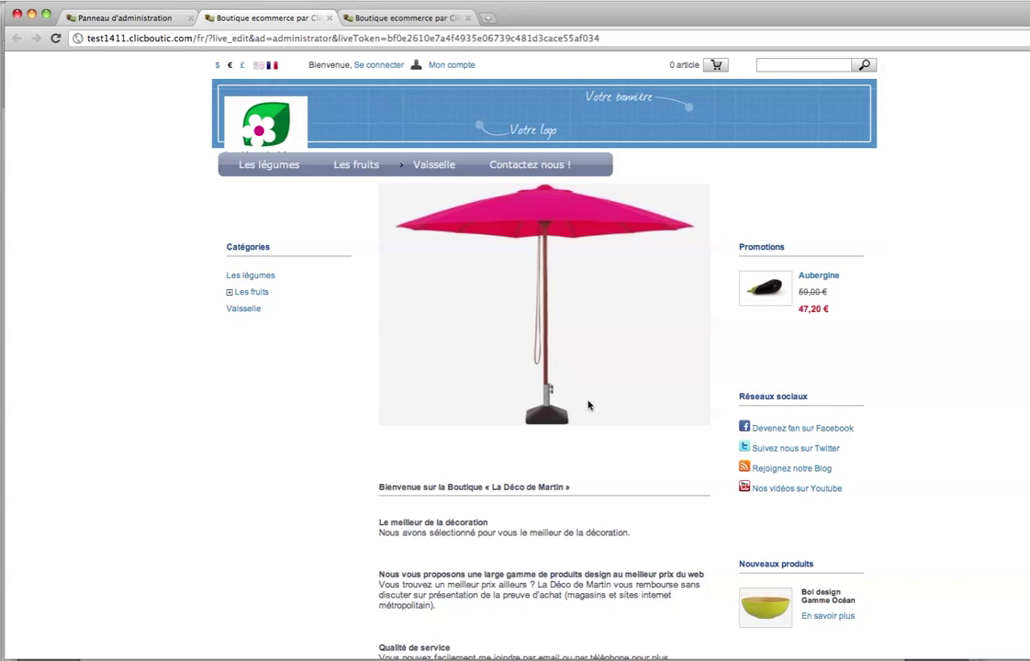
Add the Panier block below the Catégories block in the same side column.
{"action": "mouse_move", "coordinate": [276, 267]}
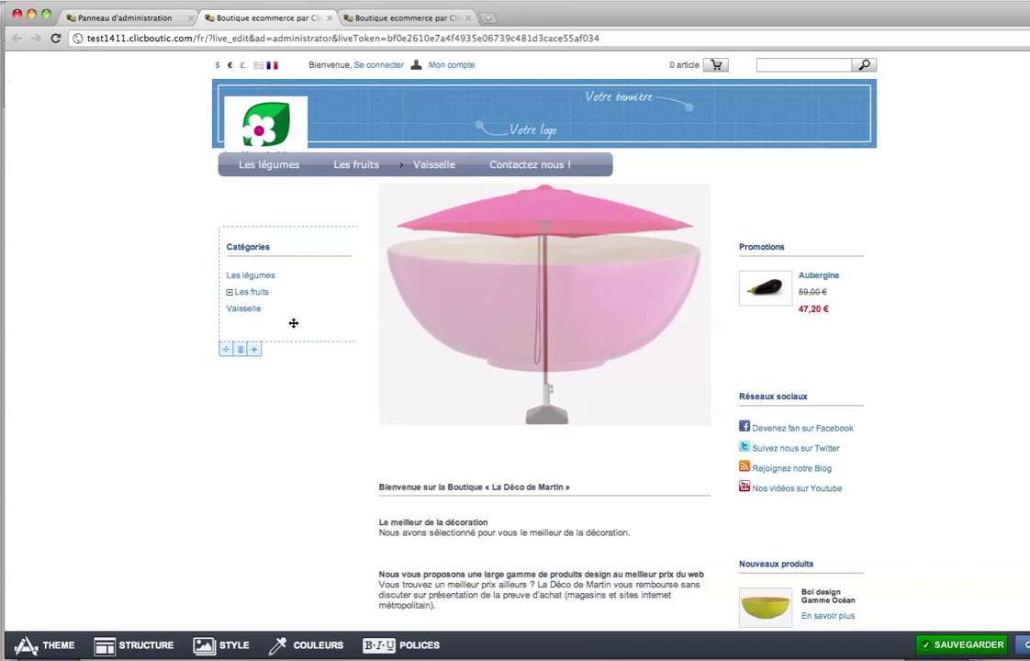
{"action": "left_click", "coordinate": [254, 348]}
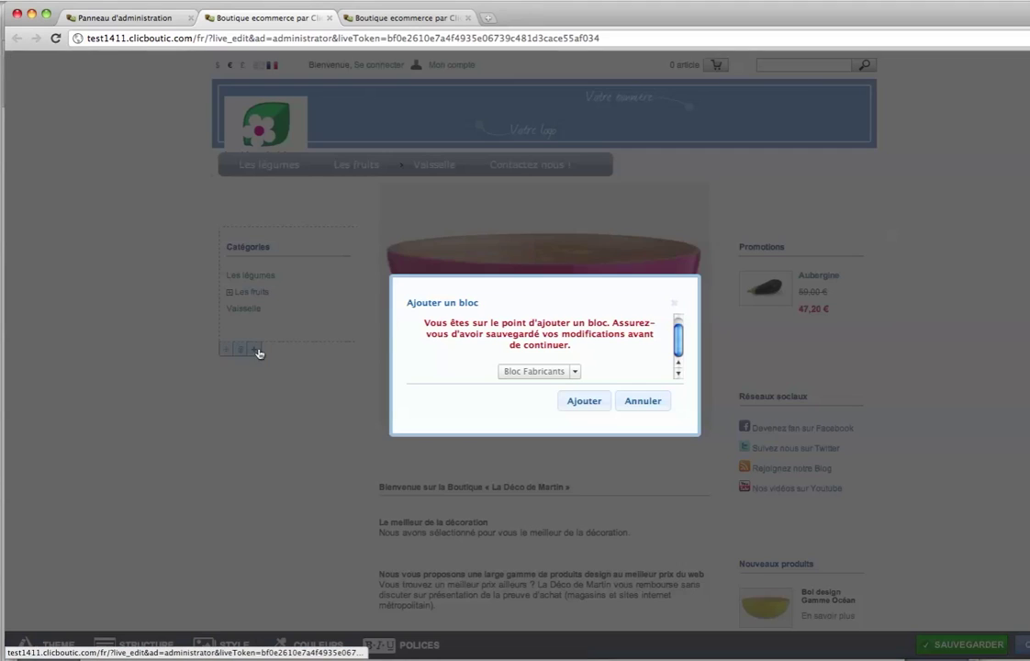
{"action": "left_click", "coordinate": [574, 367]}
{"action": "left_click", "coordinate": [515, 416]}
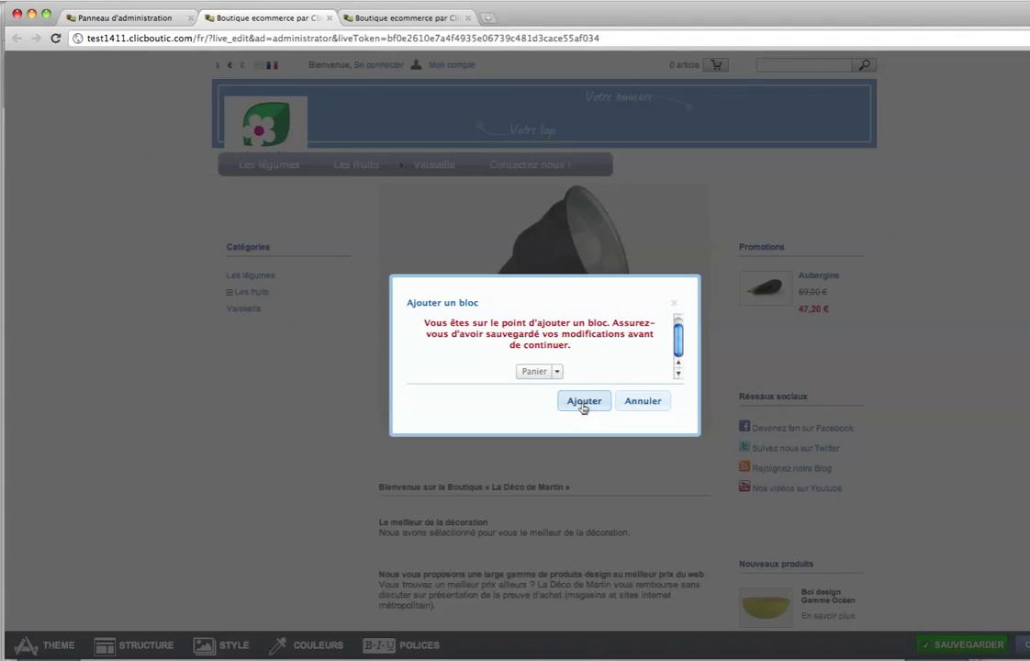
{"action": "left_click", "coordinate": [582, 402]}
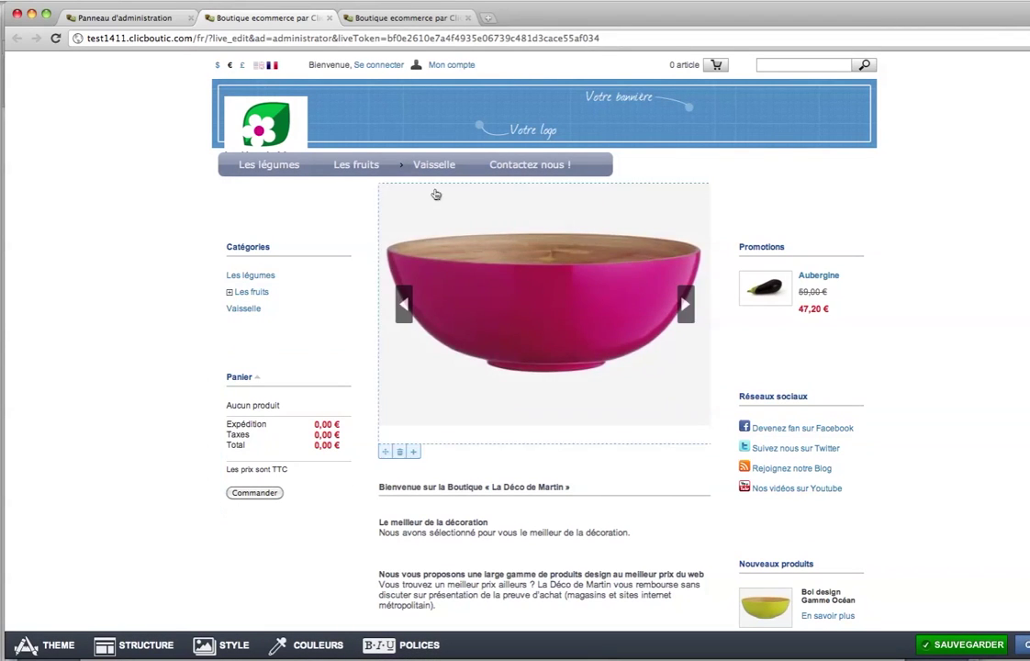
Move the navigation menu to the right end of the header, under the banner.
{"action": "left_click_drag", "start_coordinate": [540, 161], "coordinate": [730, 160]}
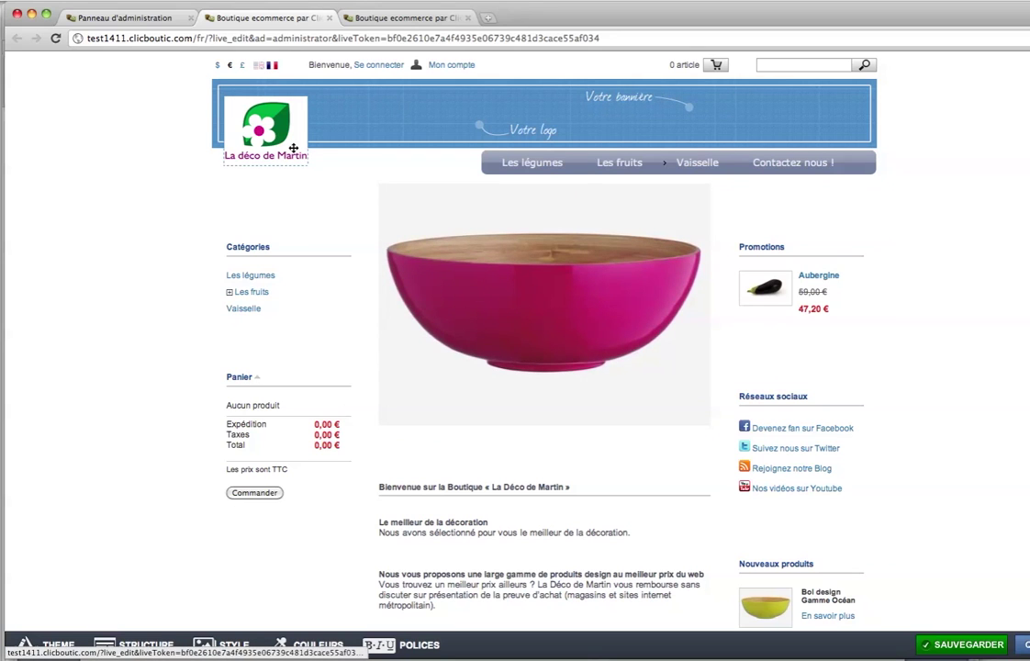
Choose the green leaf and flower logo from the image library as the shop's logo in the header style settings.
{"action": "left_click", "coordinate": [230, 647]}
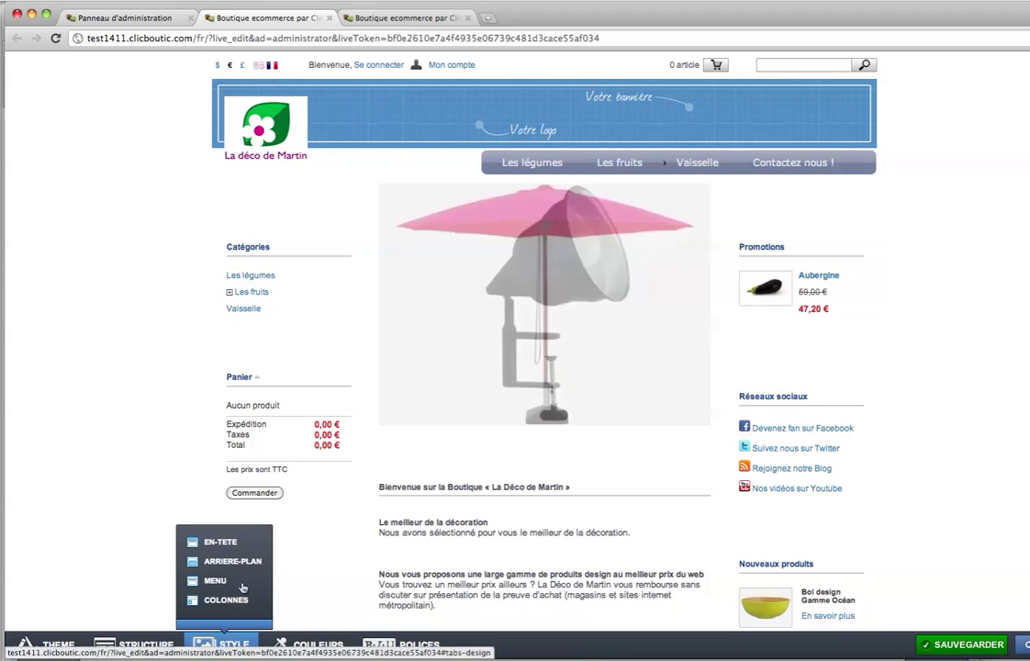
{"action": "left_click", "coordinate": [217, 541]}
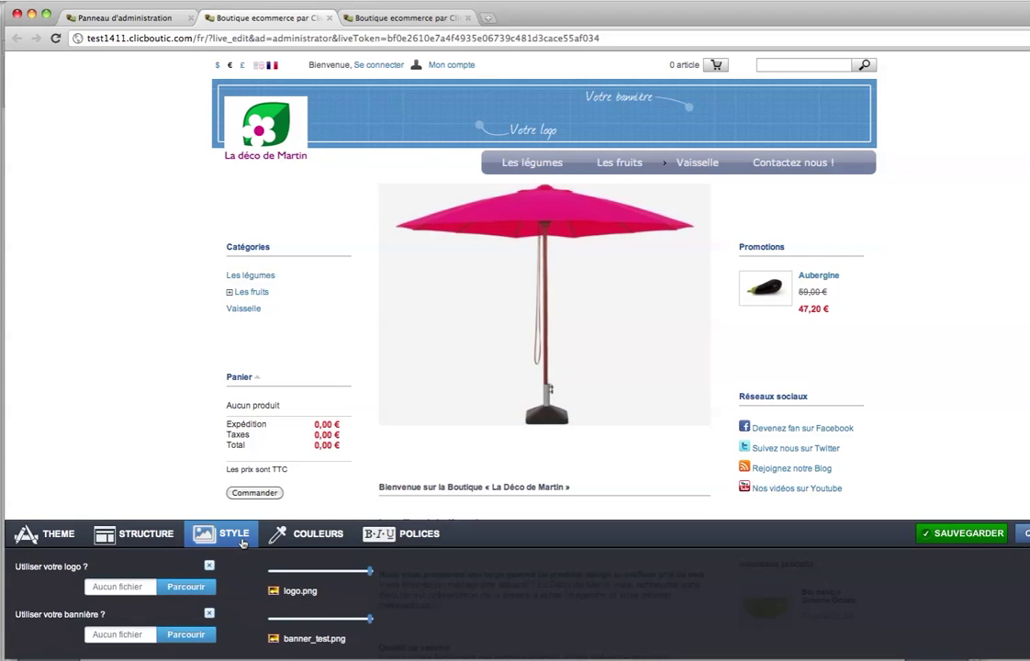
{"action": "left_click", "coordinate": [186, 589]}
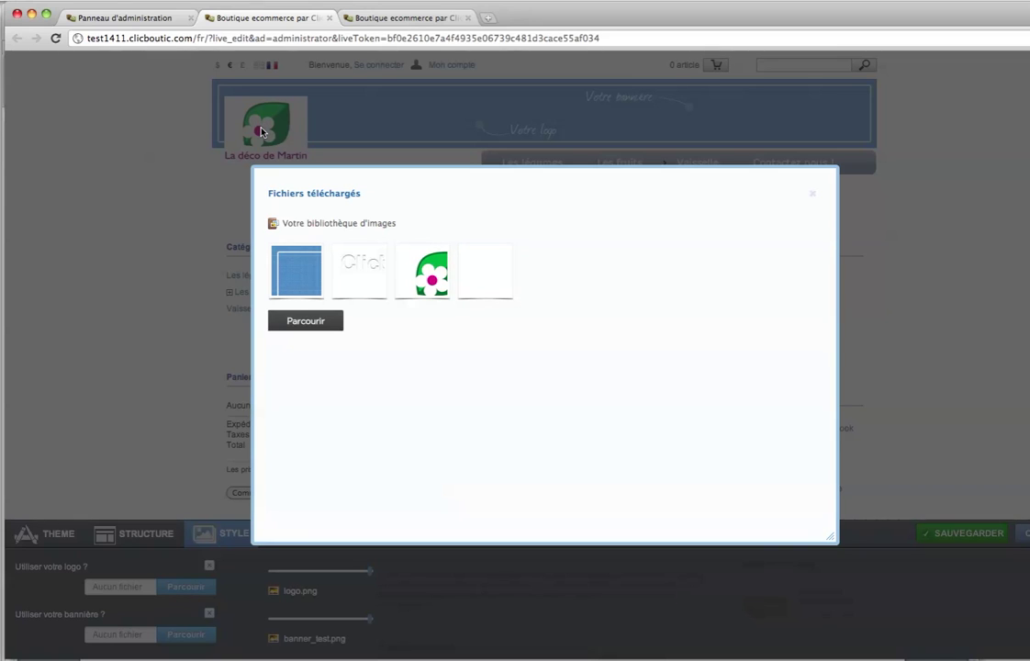
{"action": "left_click", "coordinate": [429, 290]}
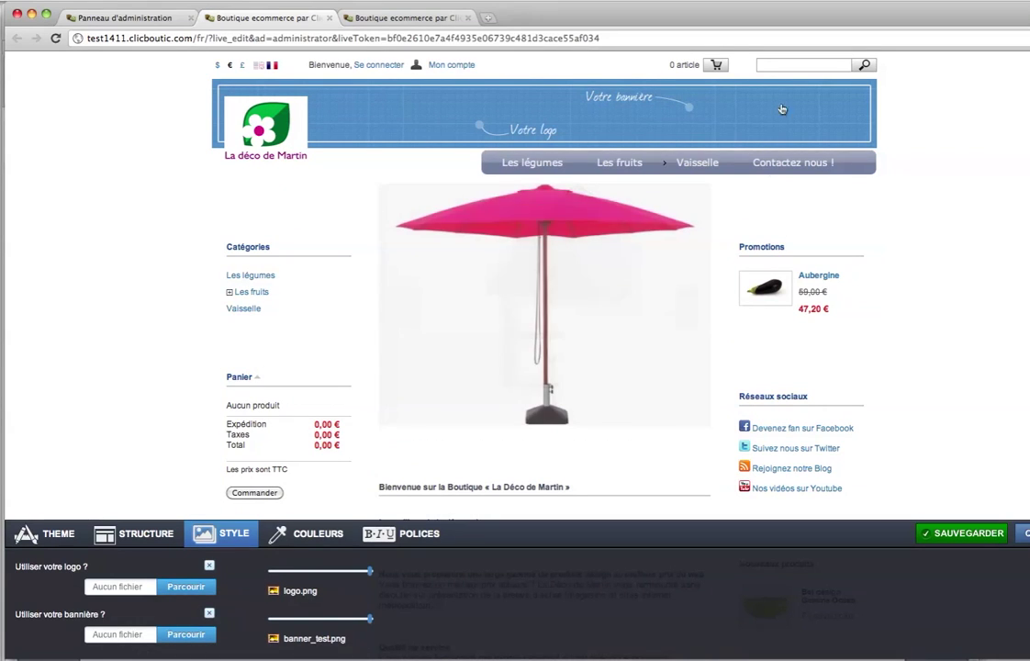
Turn off the use of the shop's banner image in the header.
{"action": "left_click", "coordinate": [209, 615]}
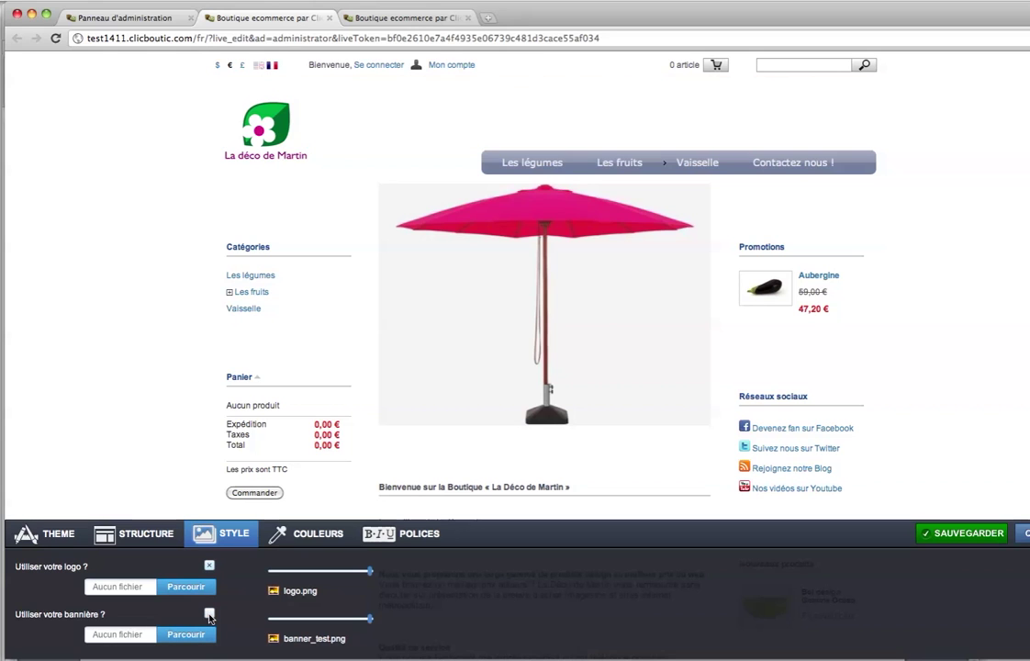
{"action": "left_click", "coordinate": [209, 615]}
{"action": "left_click", "coordinate": [209, 615]}
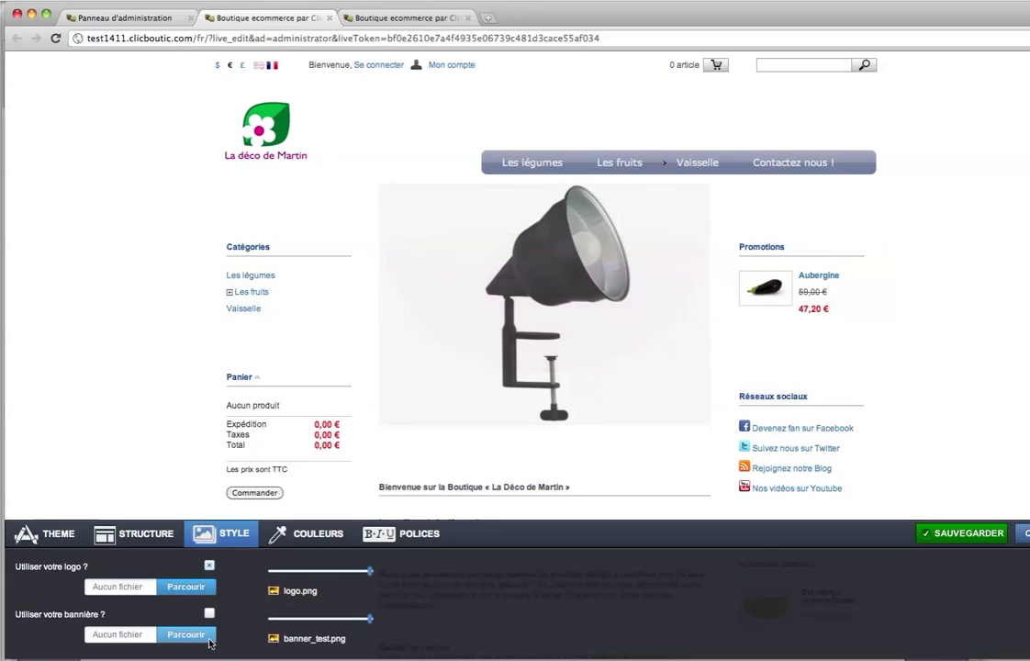
Upload the theme image from the presentation folder inside Webinaire on the Bureau to the image library for the banner.
{"action": "left_click", "coordinate": [186, 634]}
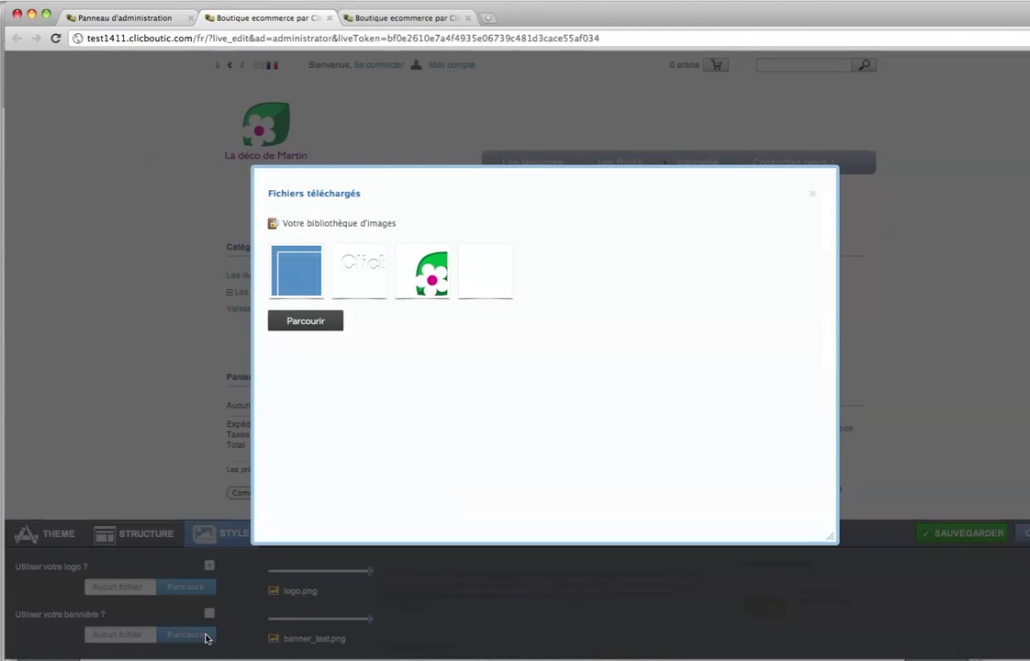
{"action": "left_click", "coordinate": [328, 319]}
{"action": "left_click", "coordinate": [541, 325]}
{"action": "left_click", "coordinate": [544, 286]}
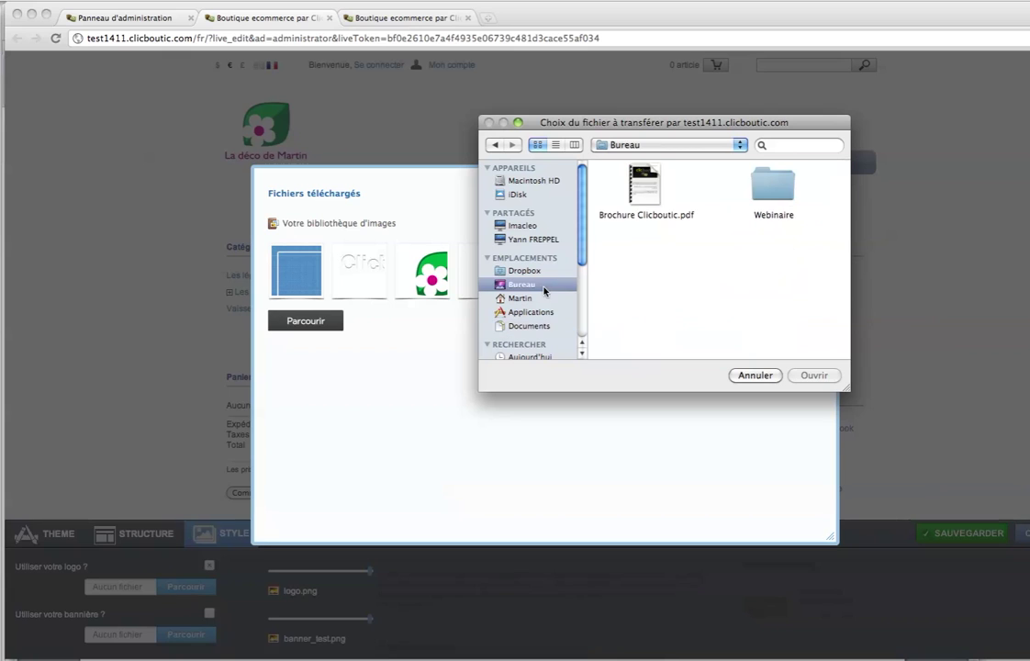
{"action": "double_click", "coordinate": [759, 188]}
{"action": "double_click", "coordinate": [645, 262]}
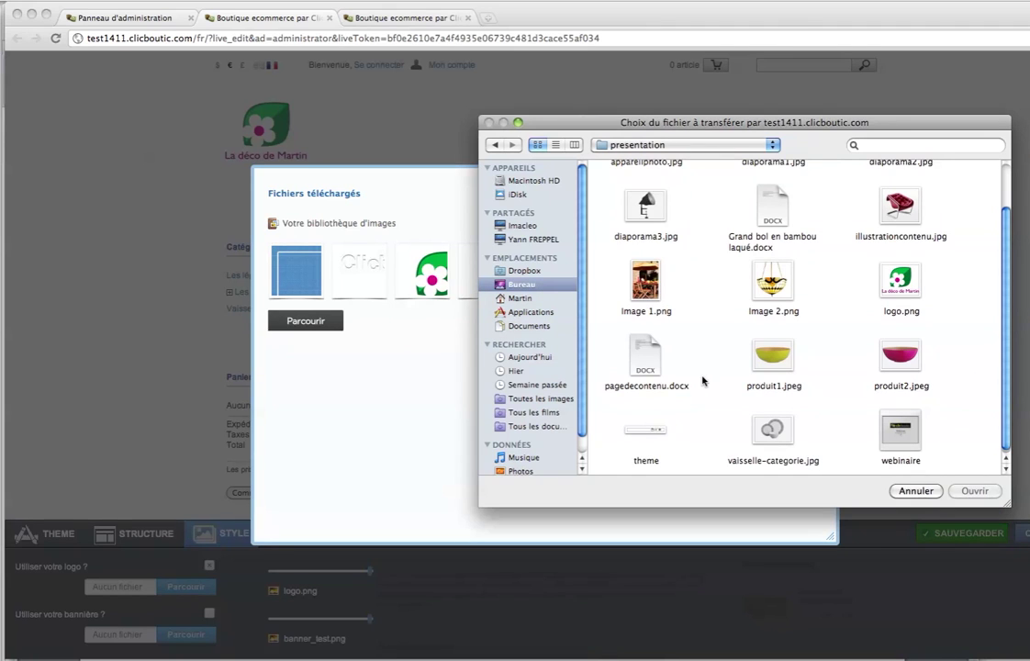
{"action": "left_click", "coordinate": [645, 433]}
{"action": "left_click", "coordinate": [978, 489]}
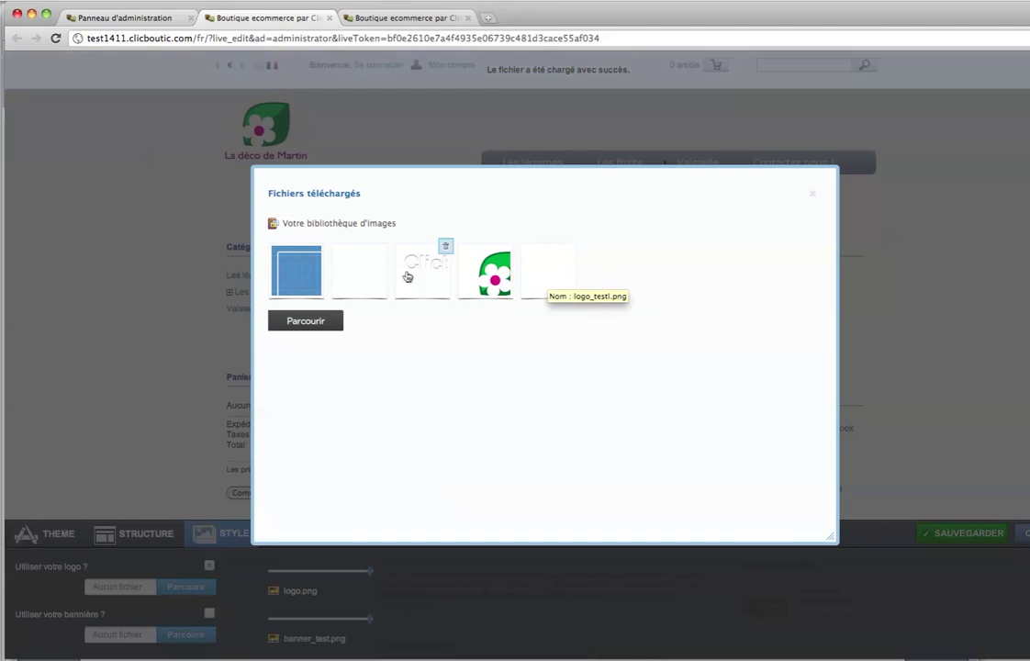
Use the uploaded theme.png as the header banner and save the configuration.
{"action": "left_click", "coordinate": [349, 276]}
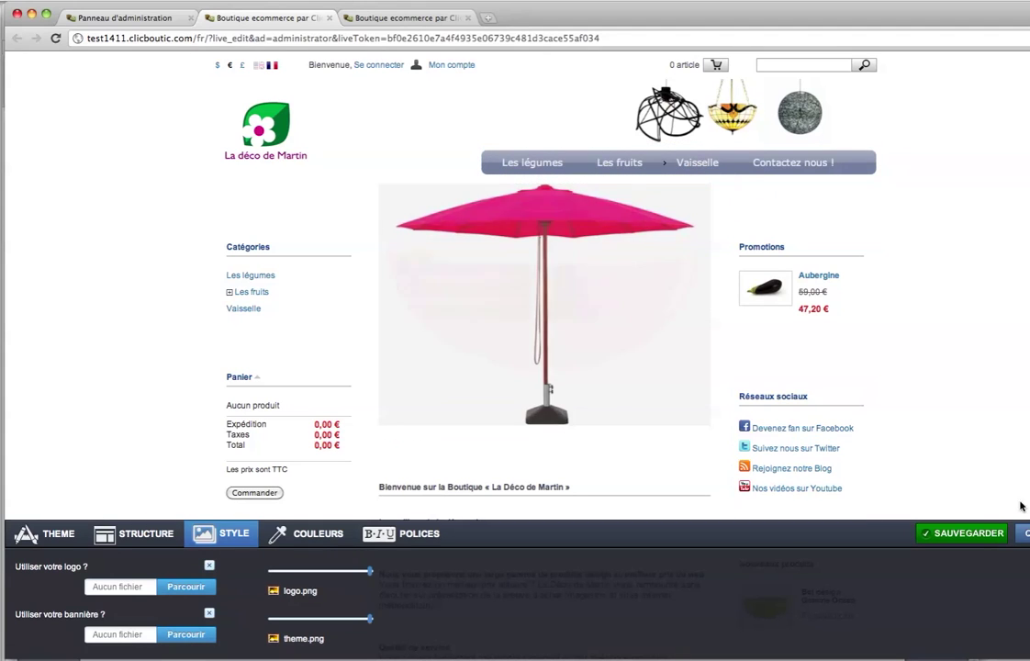
{"action": "left_click", "coordinate": [960, 535]}
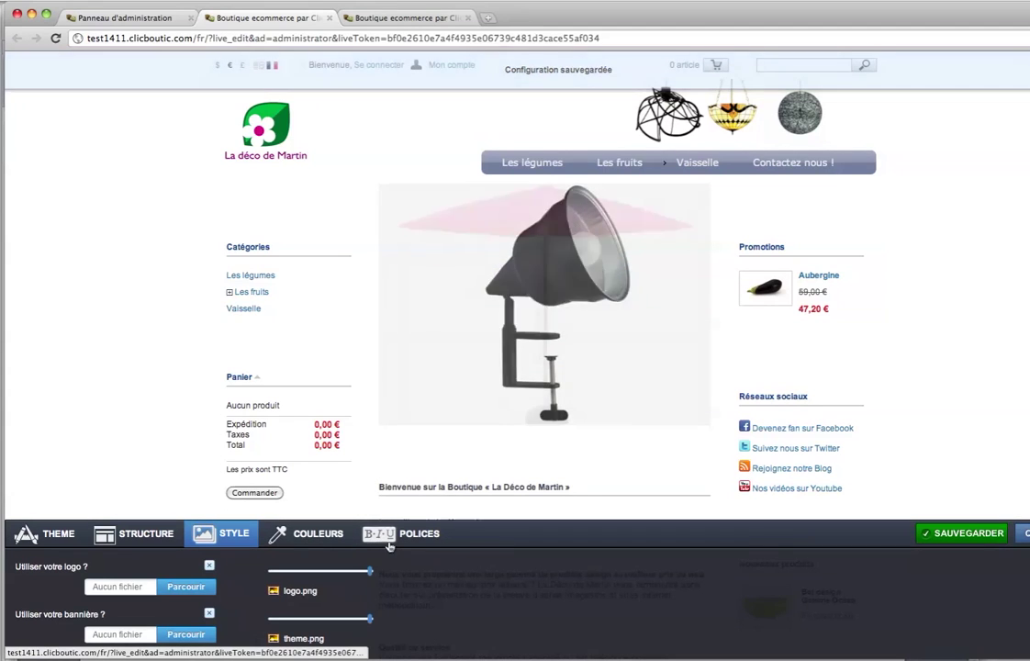
Open the colour settings for the shop's background (Arrière-plan).
{"action": "left_click", "coordinate": [303, 540]}
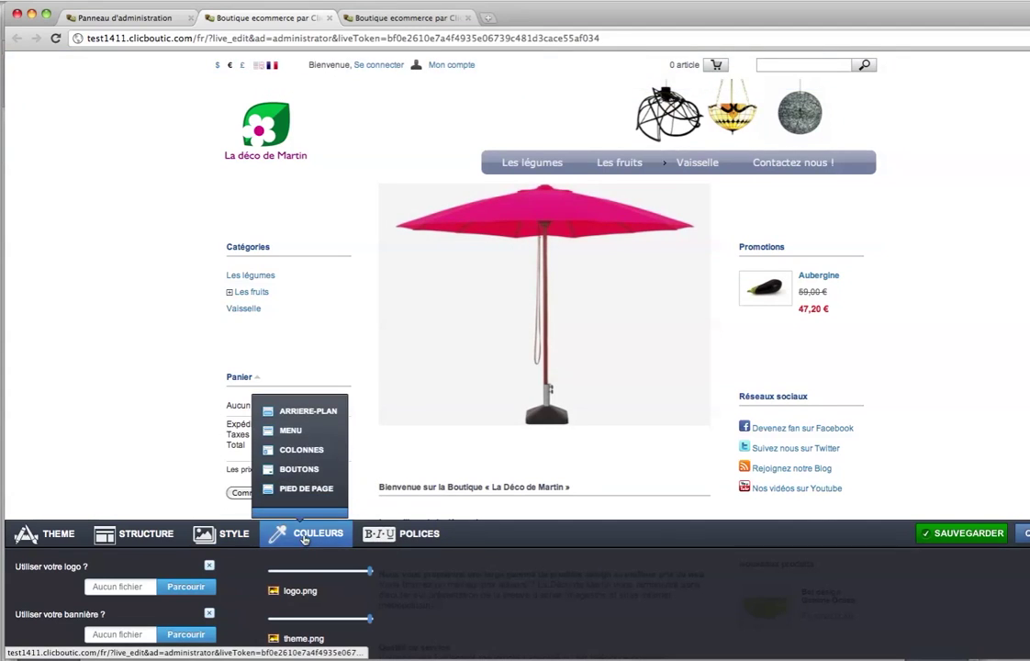
{"action": "left_click", "coordinate": [303, 410]}
{"action": "scroll", "coordinate": [303, 487], "scroll_direction": "down", "scroll_amount": 3}
{"action": "scroll", "coordinate": [271, 402], "scroll_direction": "up", "scroll_amount": 3}
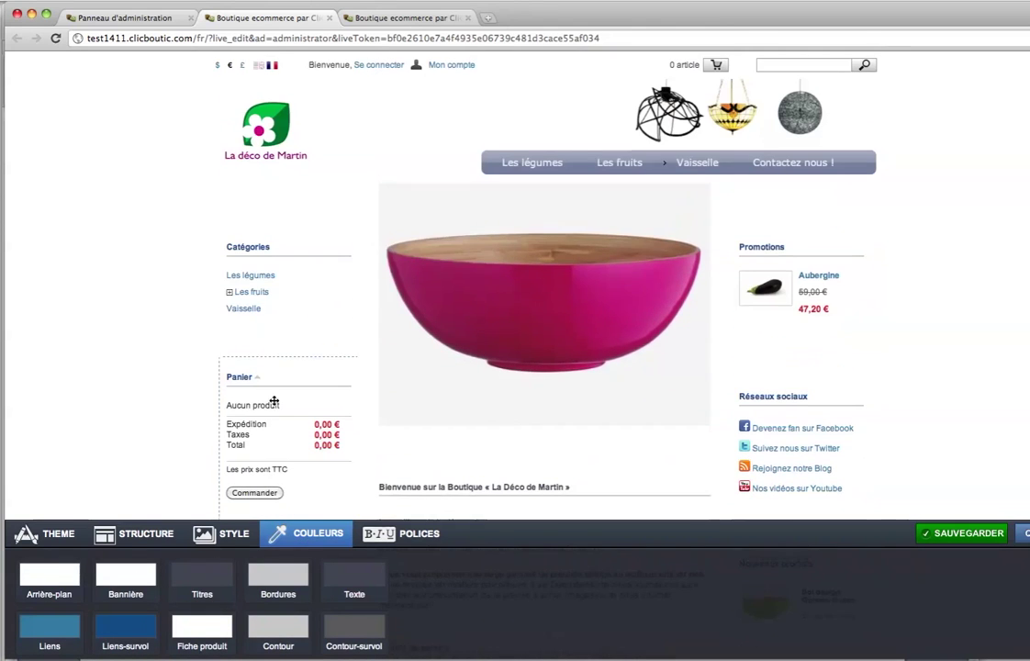
Try to pick a different page background colour for Arrière-plan.
{"action": "left_click", "coordinate": [71, 578]}
{"action": "left_click_drag", "start_coordinate": [99, 482], "coordinate": [26, 439]}
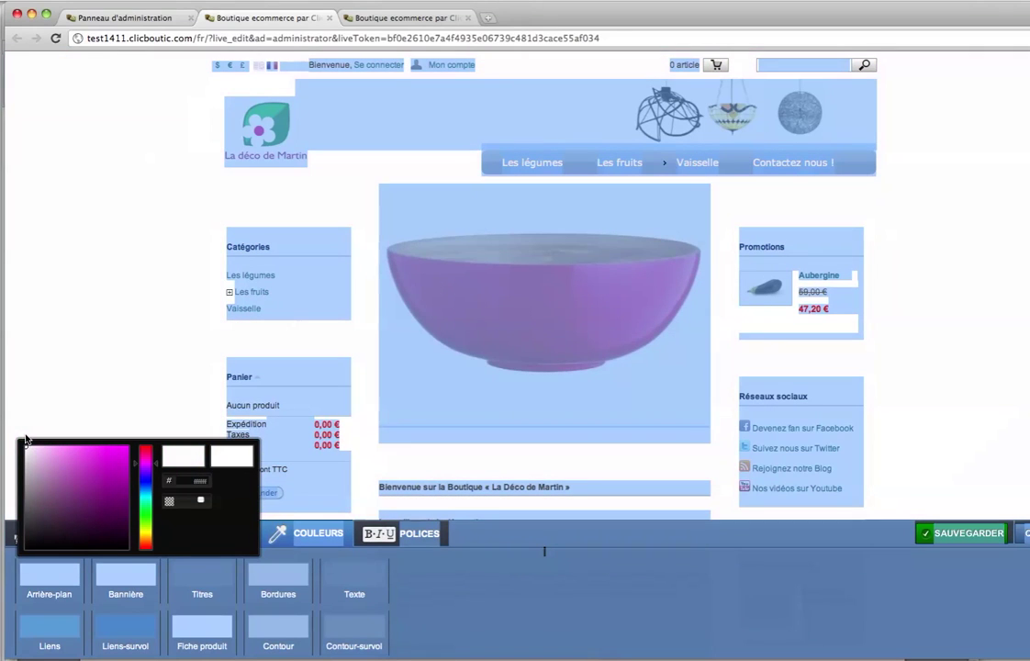
{"action": "left_click", "coordinate": [273, 531]}
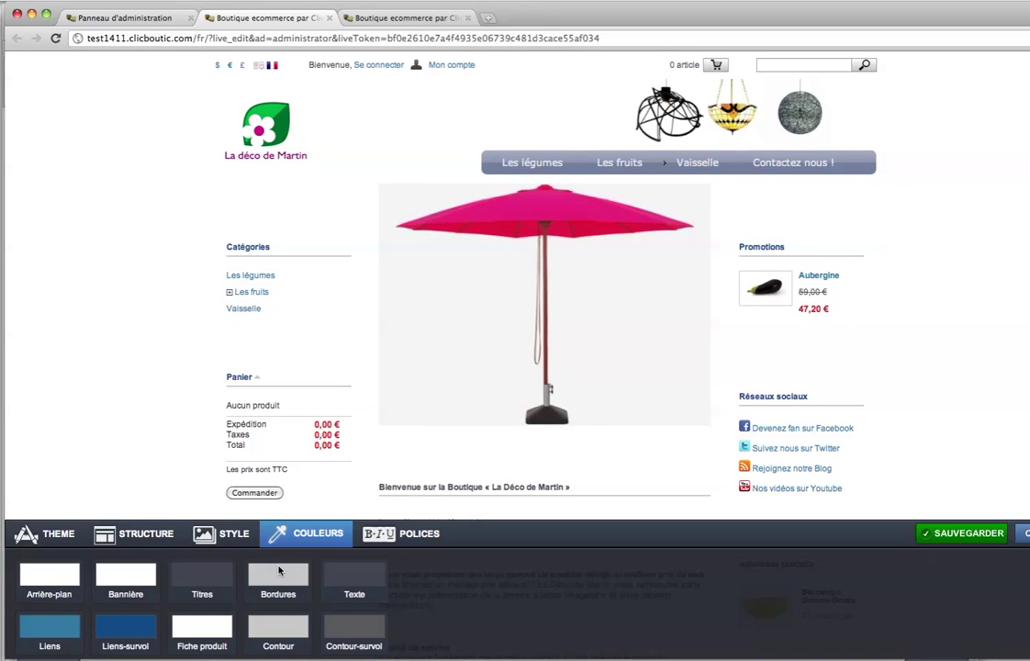
Set the border colour (Bordures) of the block headings to a dark purple.
{"action": "left_click", "coordinate": [279, 571]}
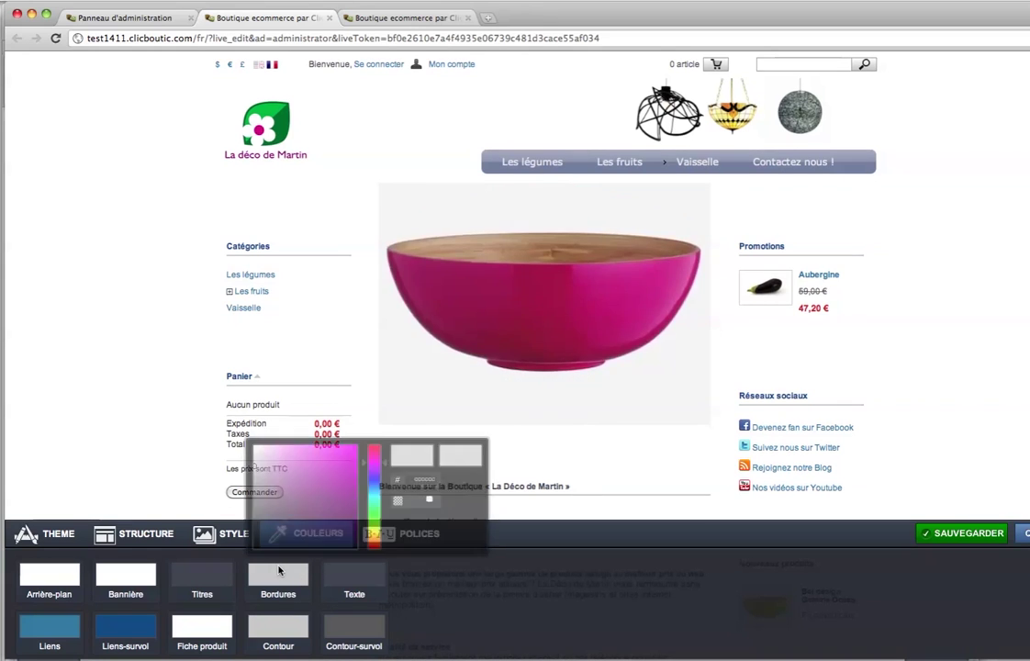
{"action": "left_click", "coordinate": [308, 466]}
{"action": "mouse_move", "coordinate": [308, 466]}
{"action": "left_mouse_down"}
{"action": "mouse_move", "coordinate": [336, 468]}
{"action": "mouse_move", "coordinate": [348, 486]}
{"action": "left_mouse_up"}
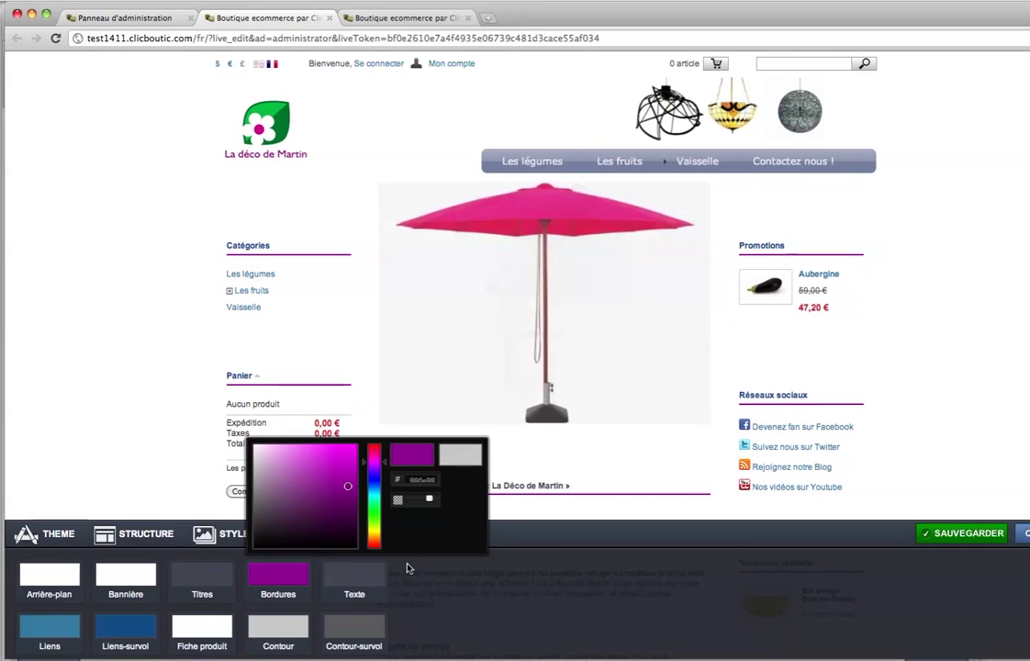
{"action": "left_click", "coordinate": [296, 592]}
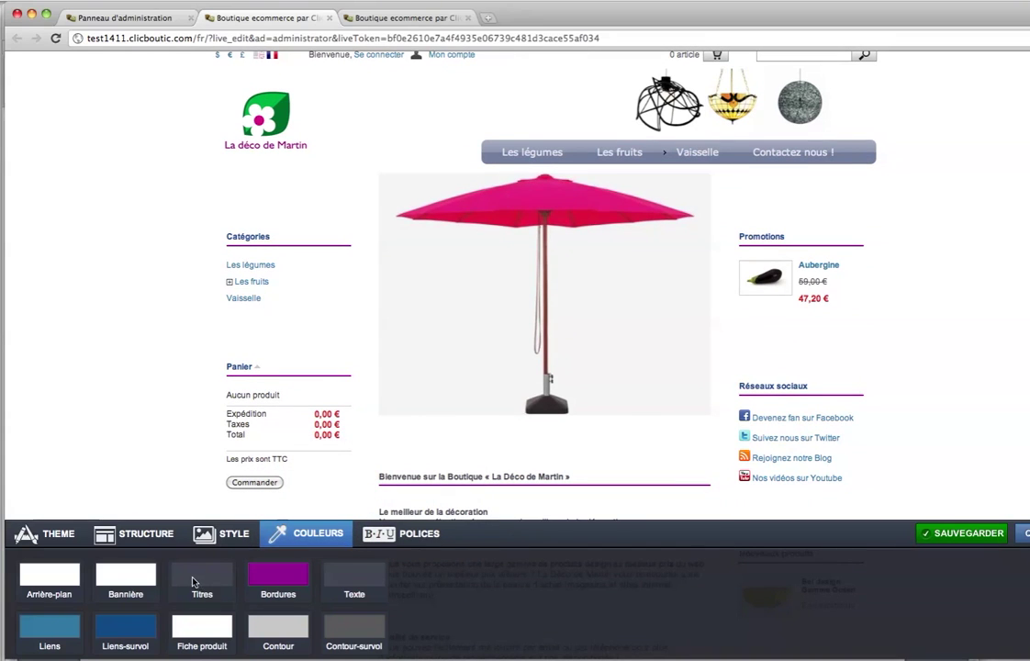
Set the hover colour of links (Liens-survol) to a dark green.
{"action": "left_click", "coordinate": [134, 624]}
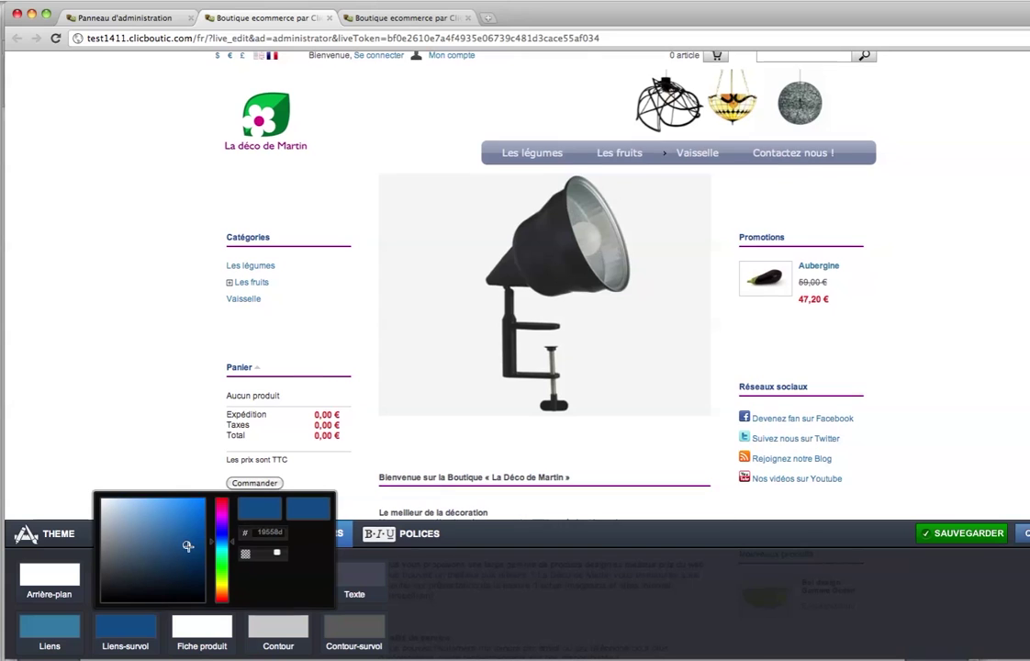
{"action": "left_click", "coordinate": [221, 562]}
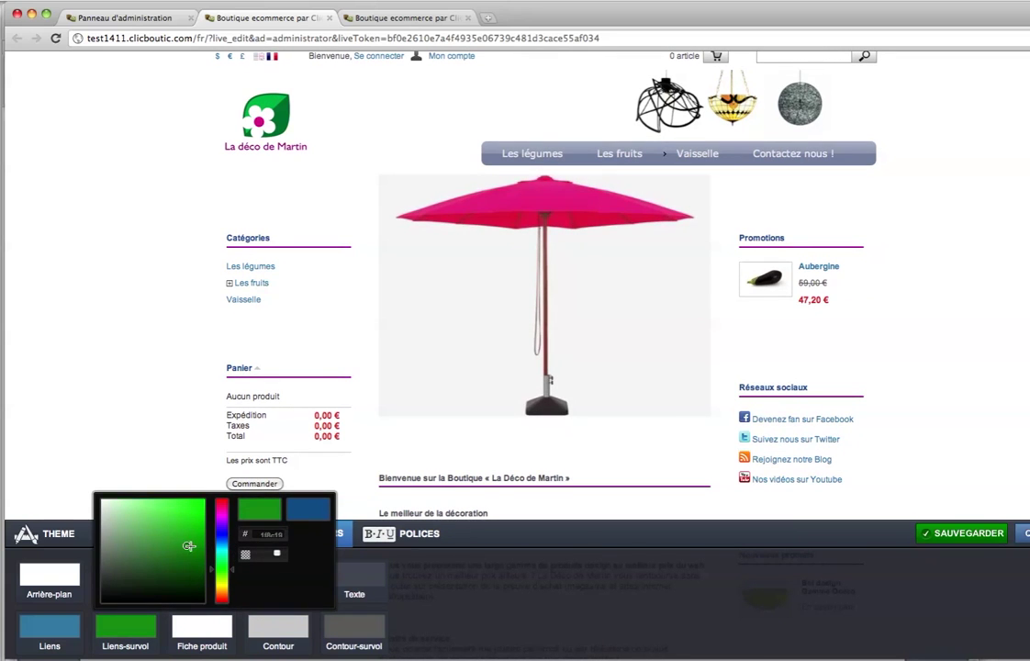
{"action": "left_click", "coordinate": [185, 545]}
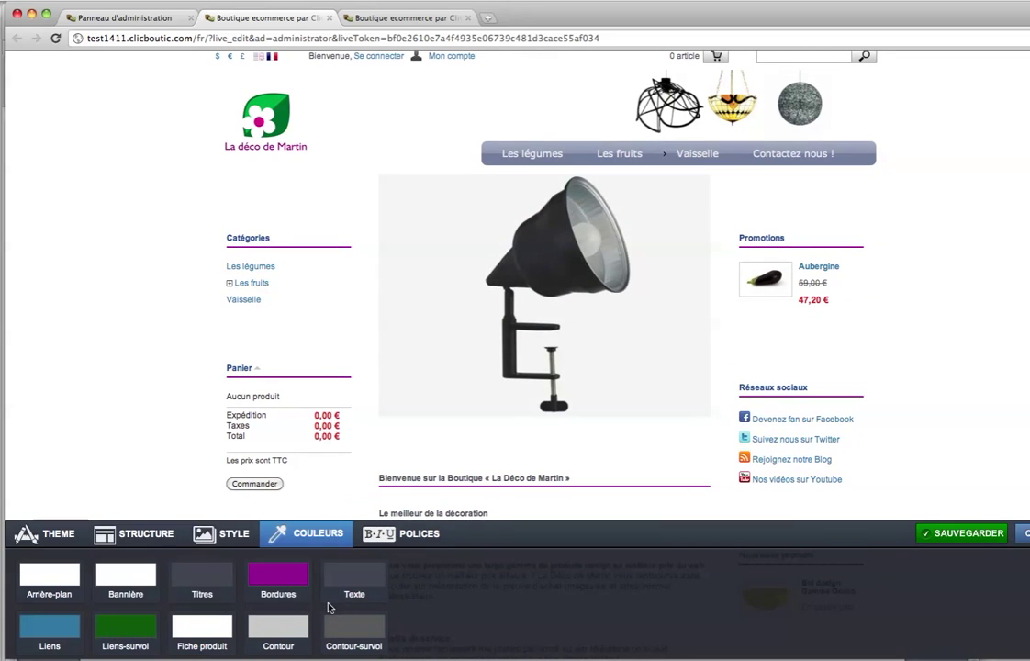
Set the shop's text colour (Texte) to a bright magenta.
{"action": "left_click", "coordinate": [368, 580]}
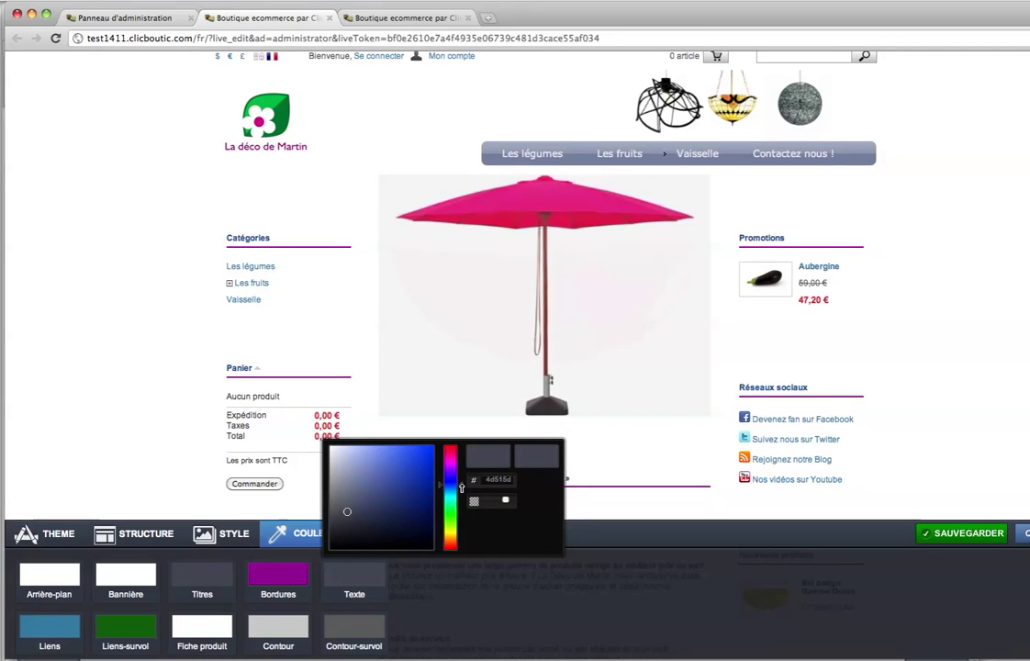
{"action": "left_click_drag", "start_coordinate": [449, 470], "coordinate": [450, 456]}
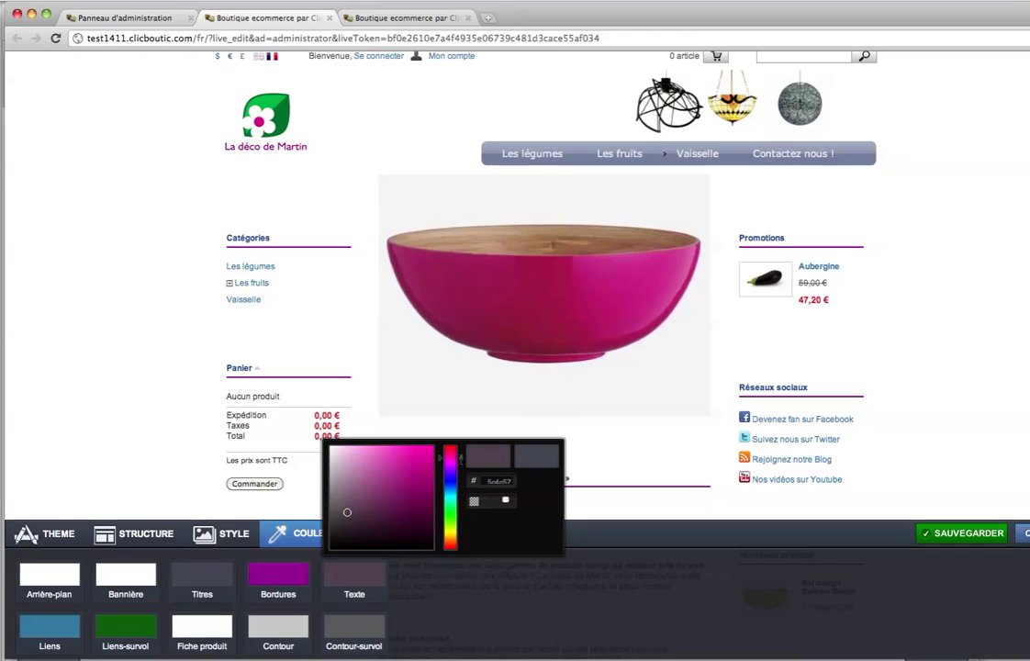
{"action": "left_click", "coordinate": [375, 498]}
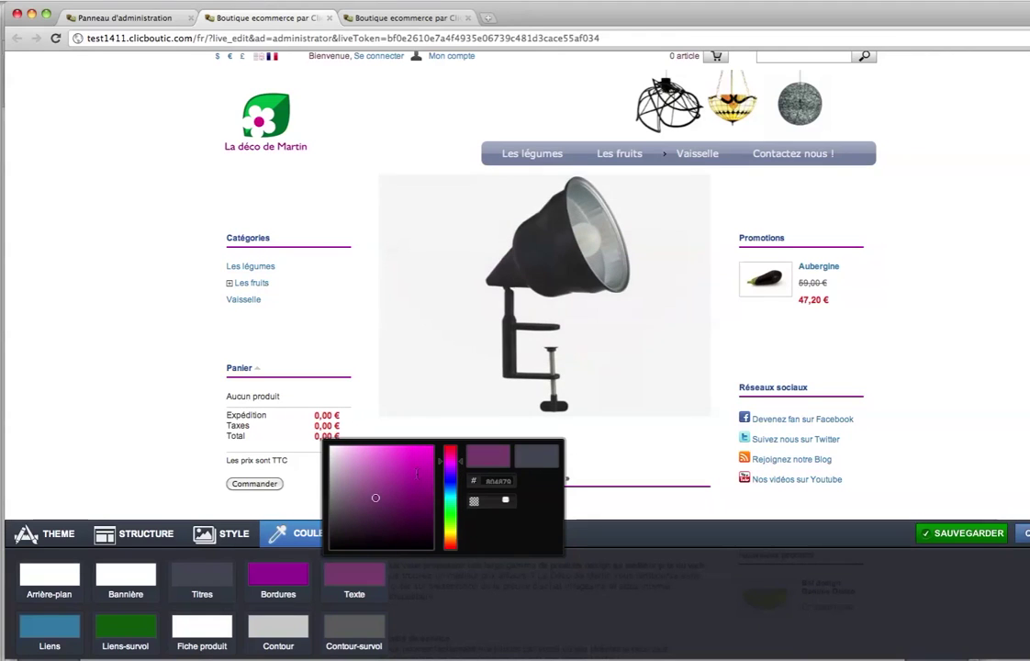
{"action": "left_click", "coordinate": [602, 559]}
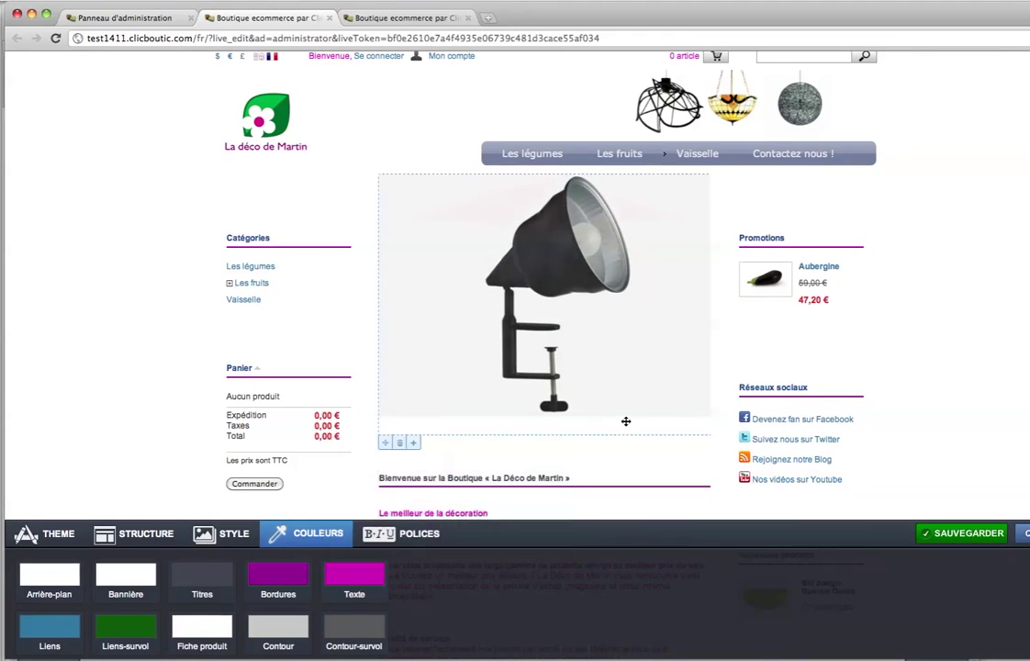
Set the shop's link colour (Liens) to a green shade.
{"action": "scroll", "coordinate": [625, 422], "scroll_direction": "down", "scroll_amount": 5}
{"action": "scroll", "coordinate": [625, 420], "scroll_direction": "up", "scroll_amount": 5}
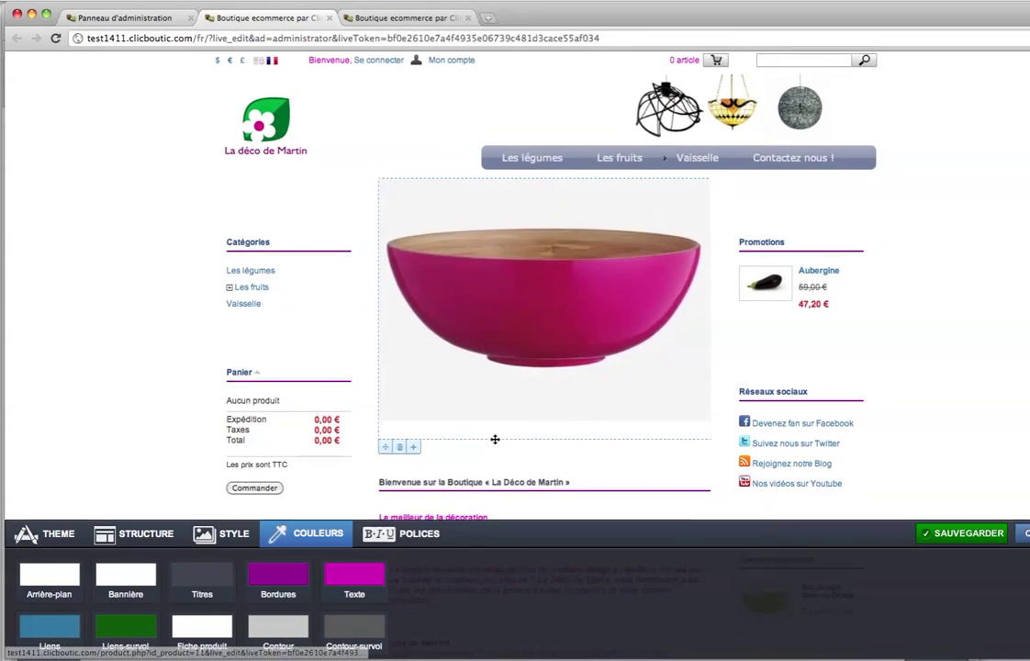
{"action": "scroll", "coordinate": [494, 439], "scroll_direction": "down", "scroll_amount": 3}
{"action": "scroll", "coordinate": [493, 439], "scroll_direction": "down", "scroll_amount": 2}
{"action": "left_click", "coordinate": [50, 627]}
{"action": "left_click_drag", "start_coordinate": [145, 545], "coordinate": [145, 572]}
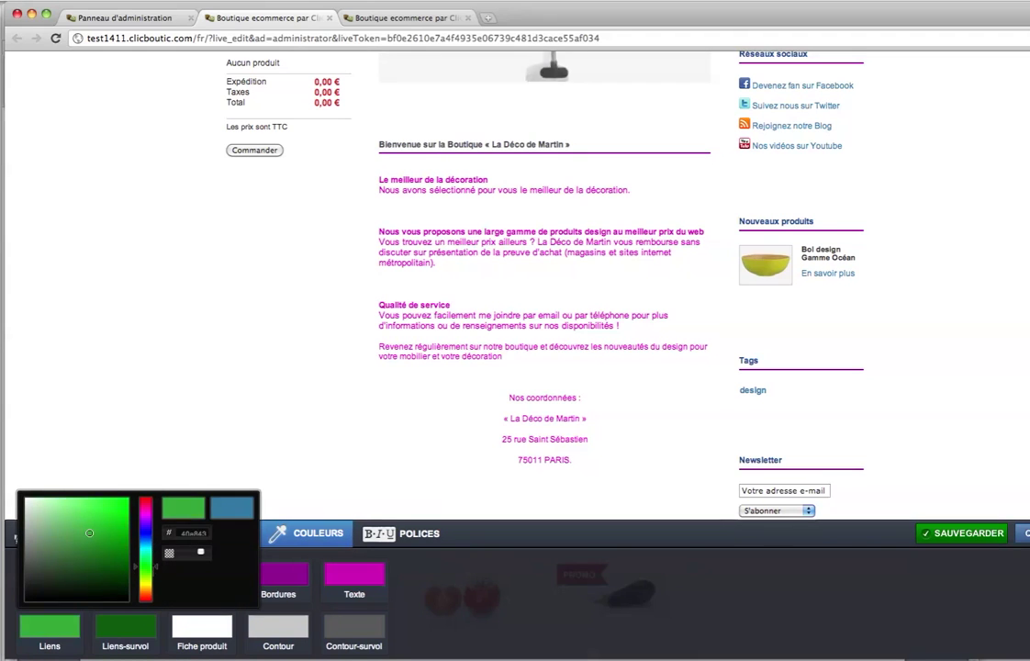
{"action": "left_click", "coordinate": [449, 584]}
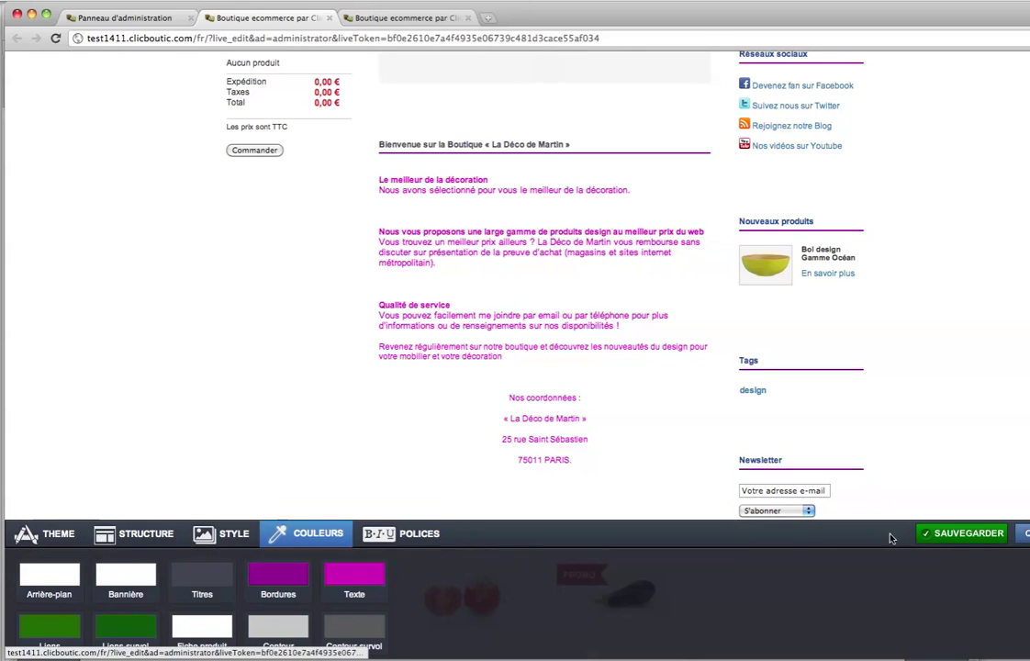
Look over the font settings (Polices), including the font and size choices for the body text (Texte du corps).
{"action": "left_click", "coordinate": [421, 535]}
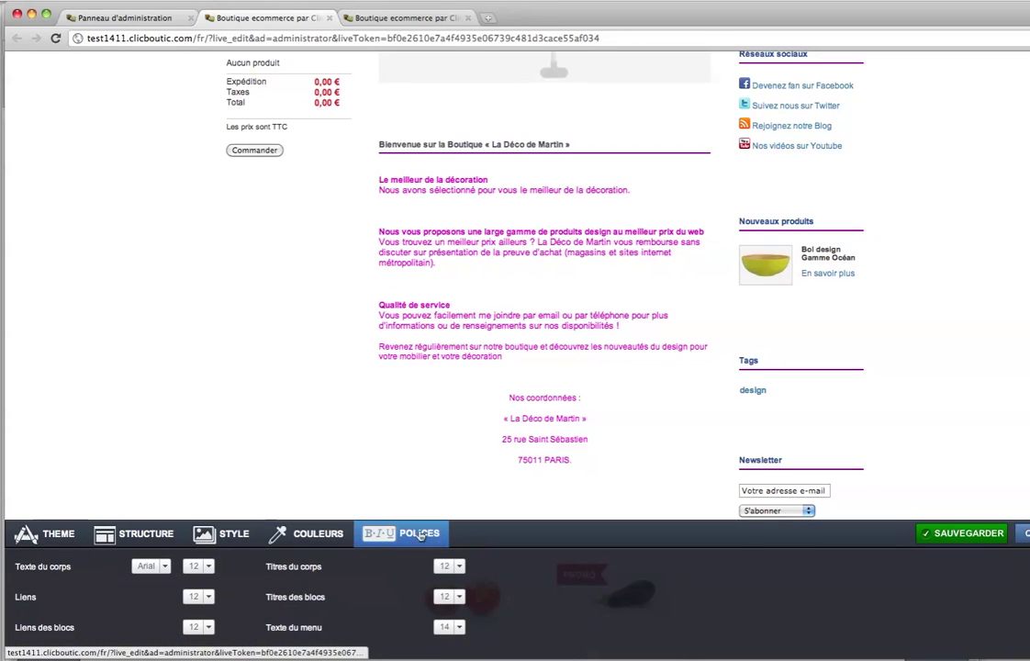
{"action": "left_click", "coordinate": [148, 567]}
{"action": "left_click", "coordinate": [199, 570]}
{"action": "left_click", "coordinate": [199, 570]}
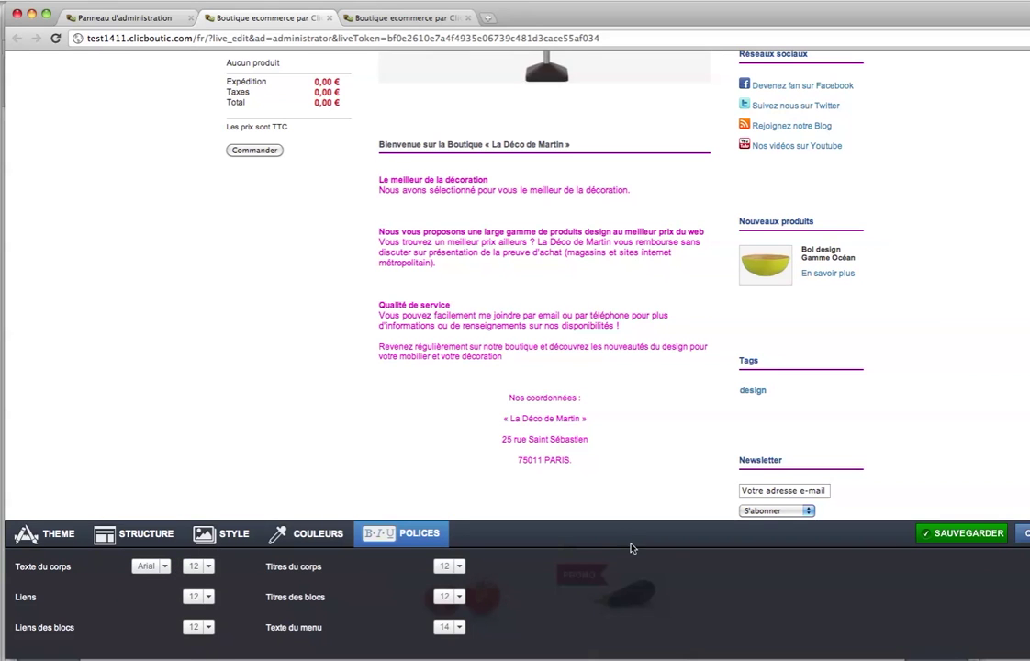
Set the footer background colour (Pied de page) to a medium green.
{"action": "scroll", "coordinate": [670, 498], "scroll_direction": "down", "scroll_amount": 10}
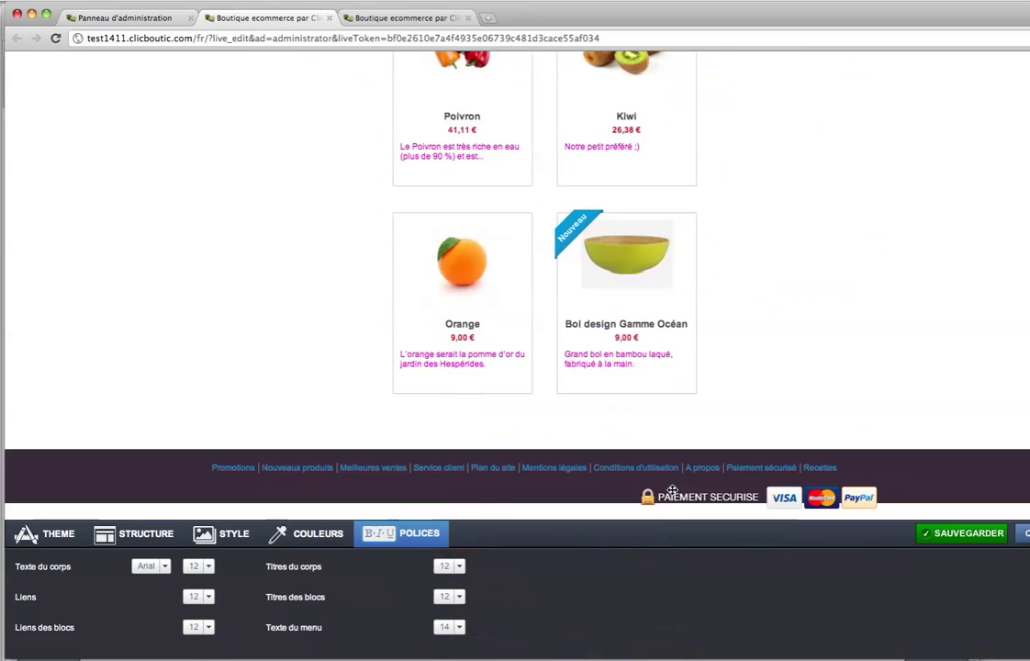
{"action": "left_click", "coordinate": [225, 533]}
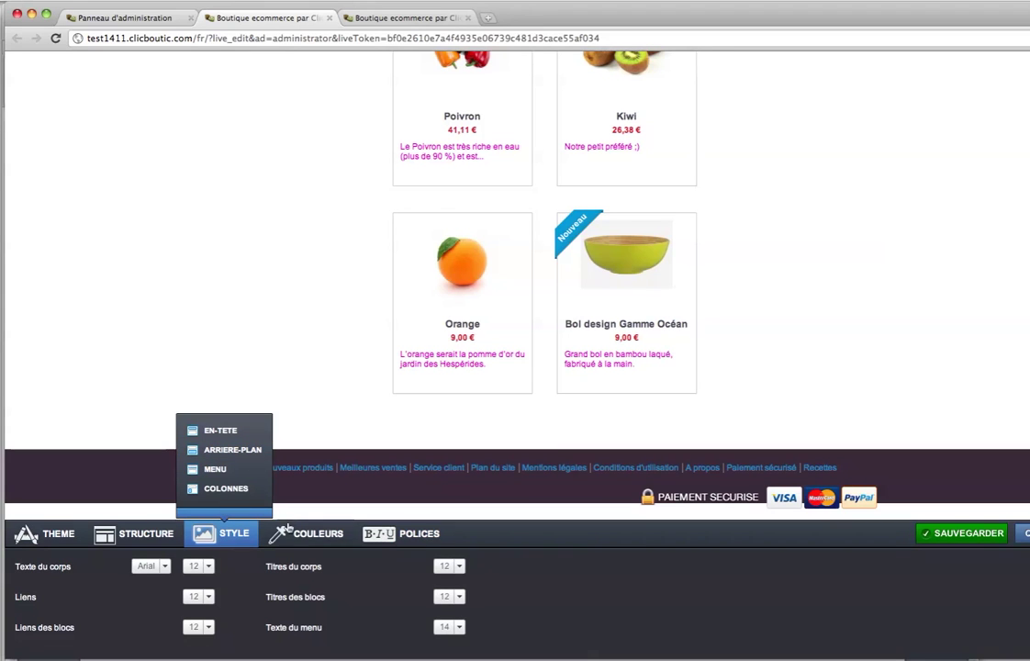
{"action": "left_click", "coordinate": [319, 534]}
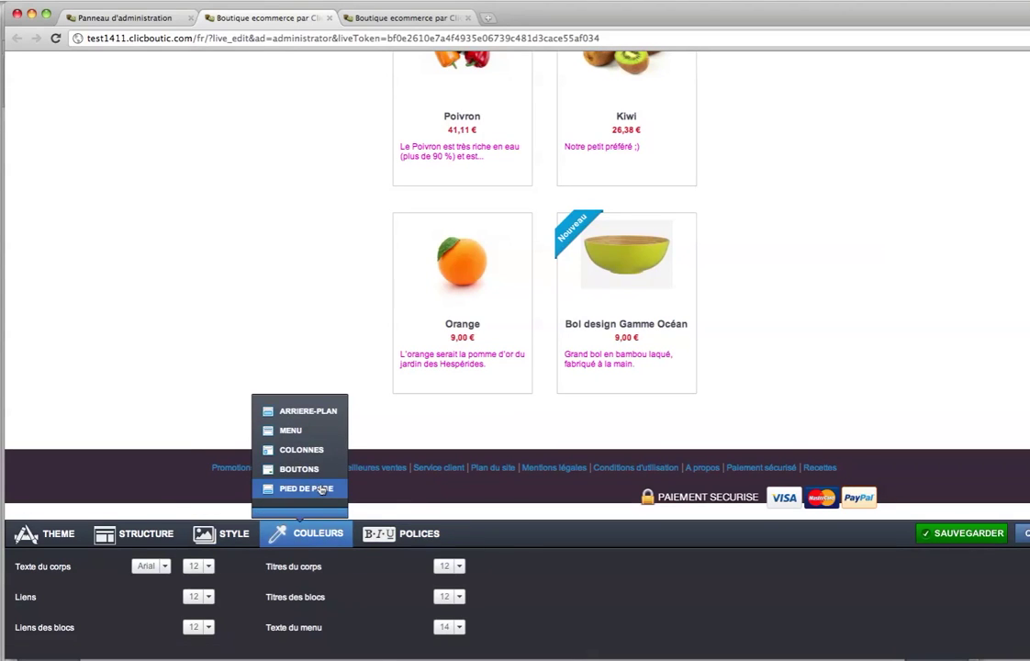
{"action": "left_click", "coordinate": [317, 487]}
{"action": "left_click", "coordinate": [51, 575]}
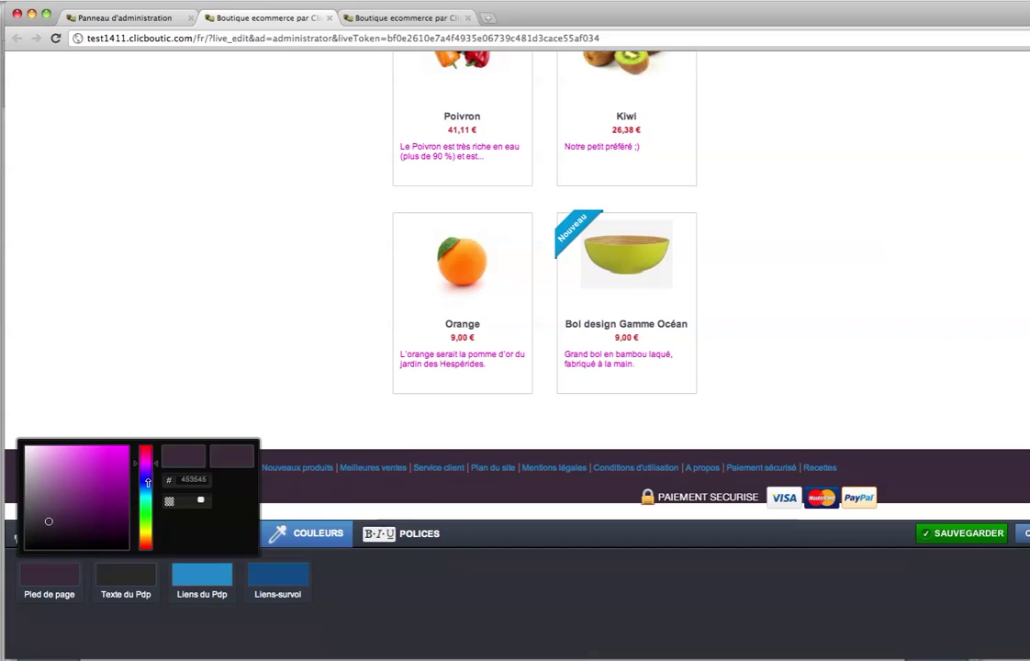
{"action": "left_click_drag", "start_coordinate": [156, 463], "coordinate": [154, 508]}
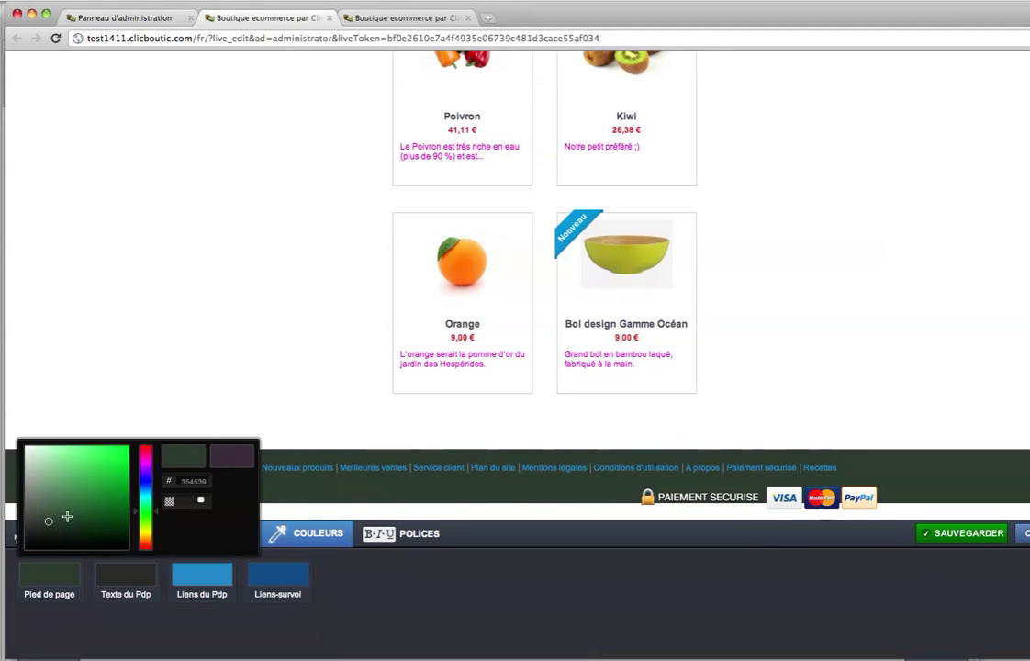
{"action": "mouse_move", "coordinate": [49, 520]}
{"action": "left_mouse_down"}
{"action": "mouse_move", "coordinate": [91, 470]}
{"action": "mouse_move", "coordinate": [104, 496]}
{"action": "left_mouse_up"}
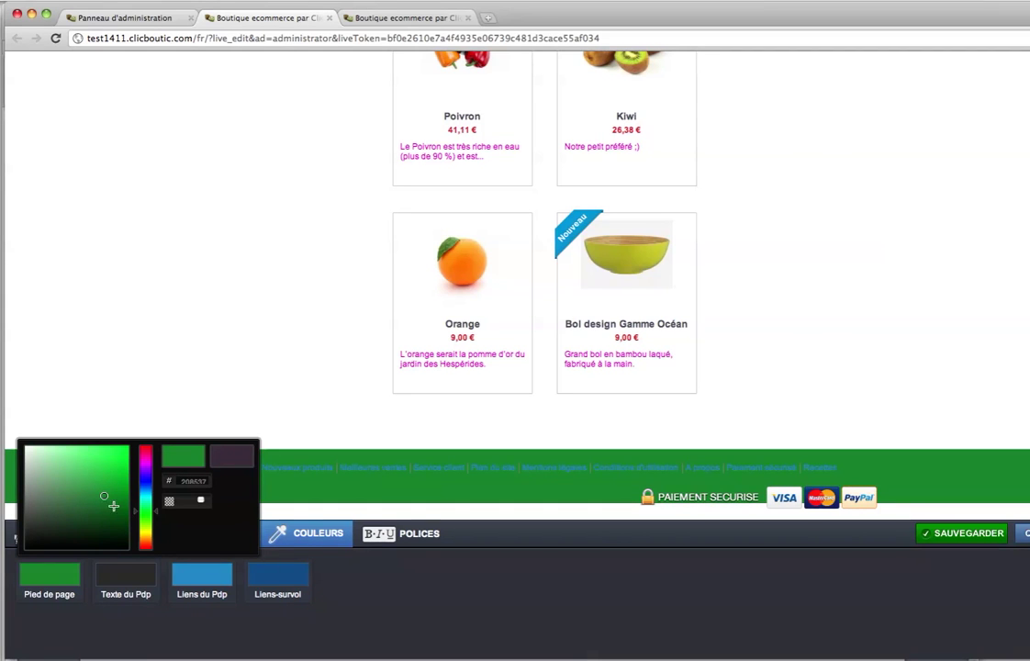
Set the footer link colour (Liens du Pdp) to white and save the design configuration.
{"action": "left_click", "coordinate": [201, 582]}
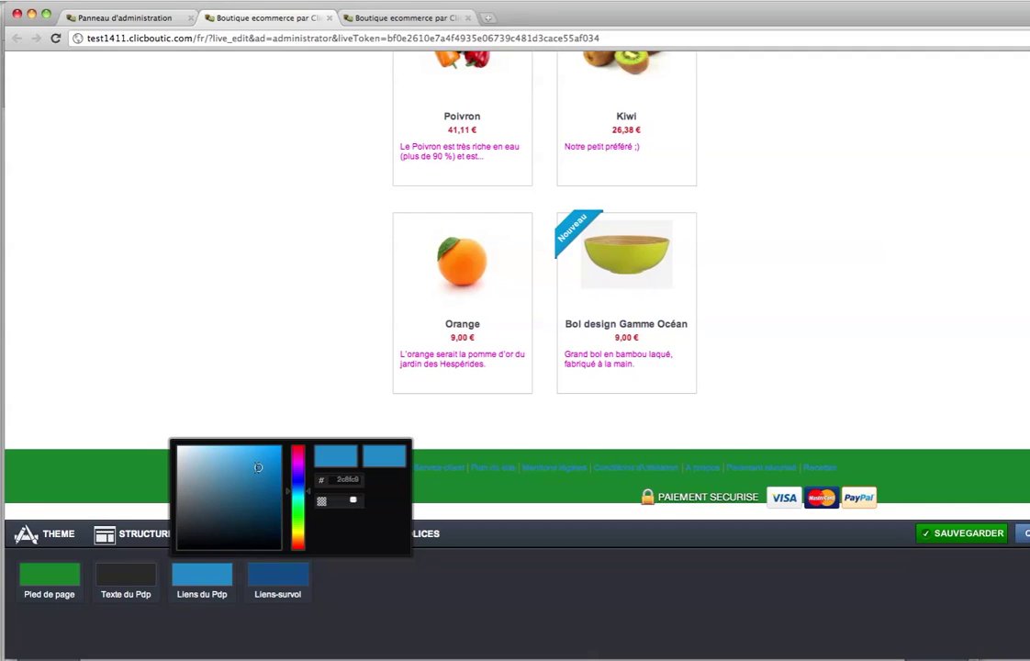
{"action": "left_click_drag", "start_coordinate": [258, 468], "coordinate": [180, 448]}
{"action": "left_click", "coordinate": [353, 578]}
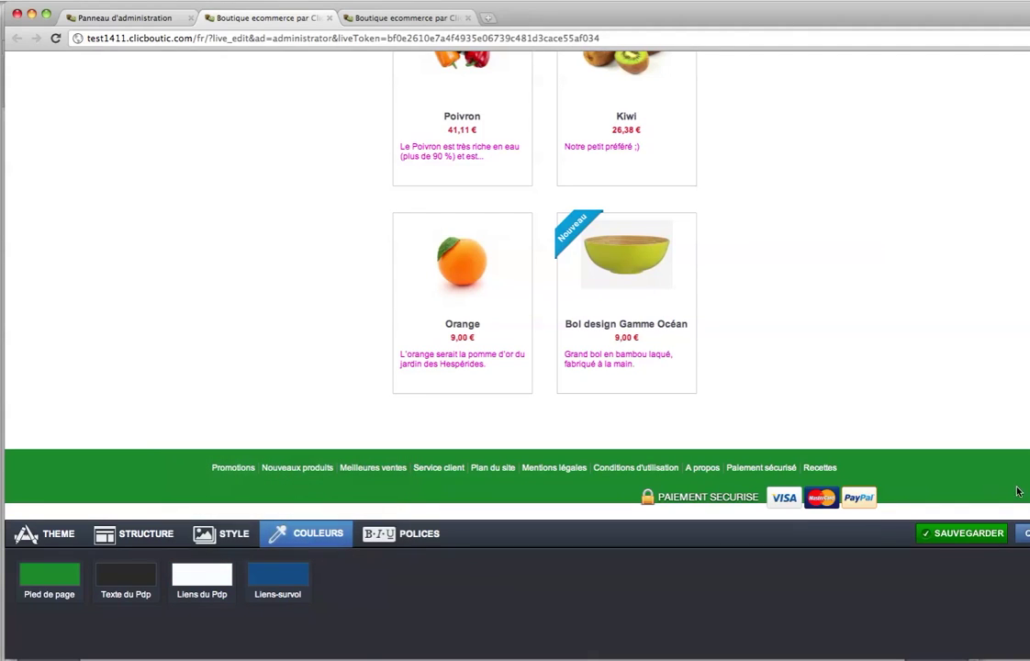
{"action": "left_click", "coordinate": [962, 534]}
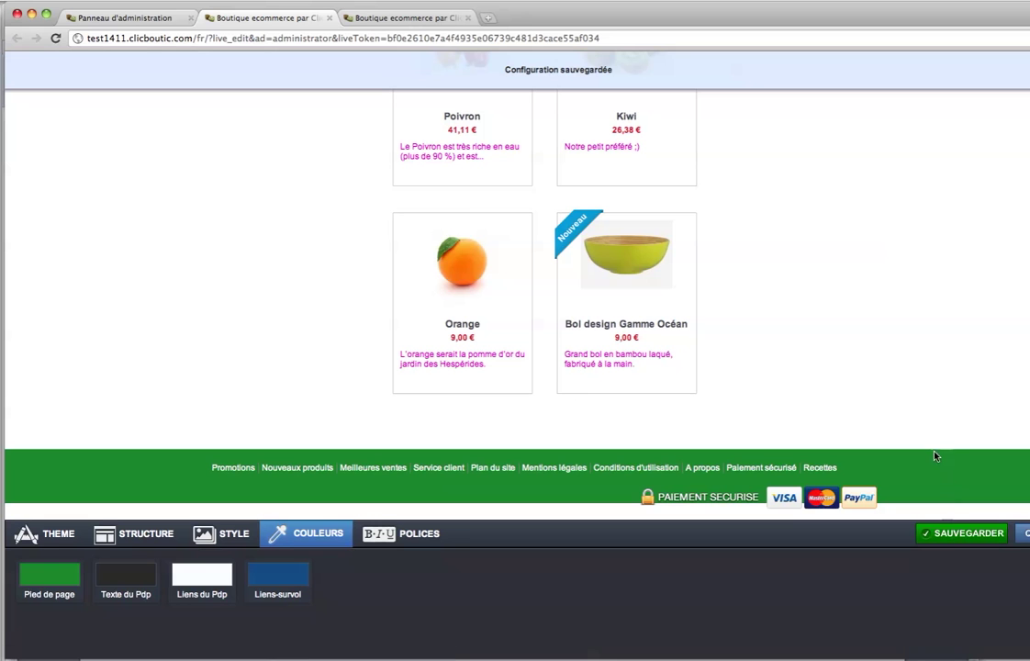
Close the duplicate shop tab and review the blocks and colours of the home page.
{"action": "scroll", "coordinate": [926, 453], "scroll_direction": "up", "scroll_amount": 10}
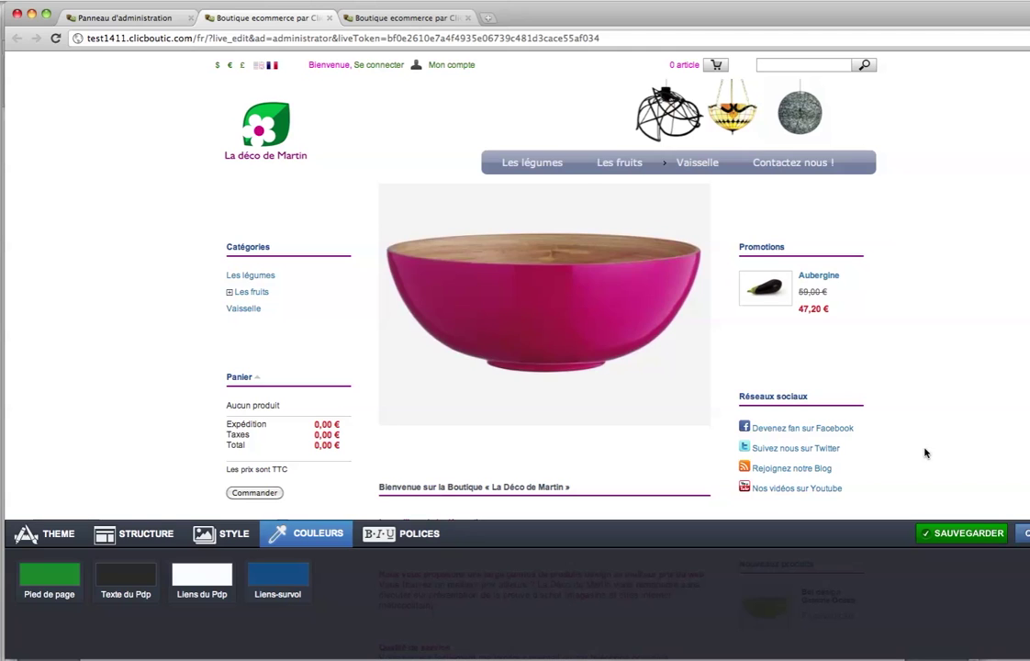
{"action": "left_click", "coordinate": [329, 18]}
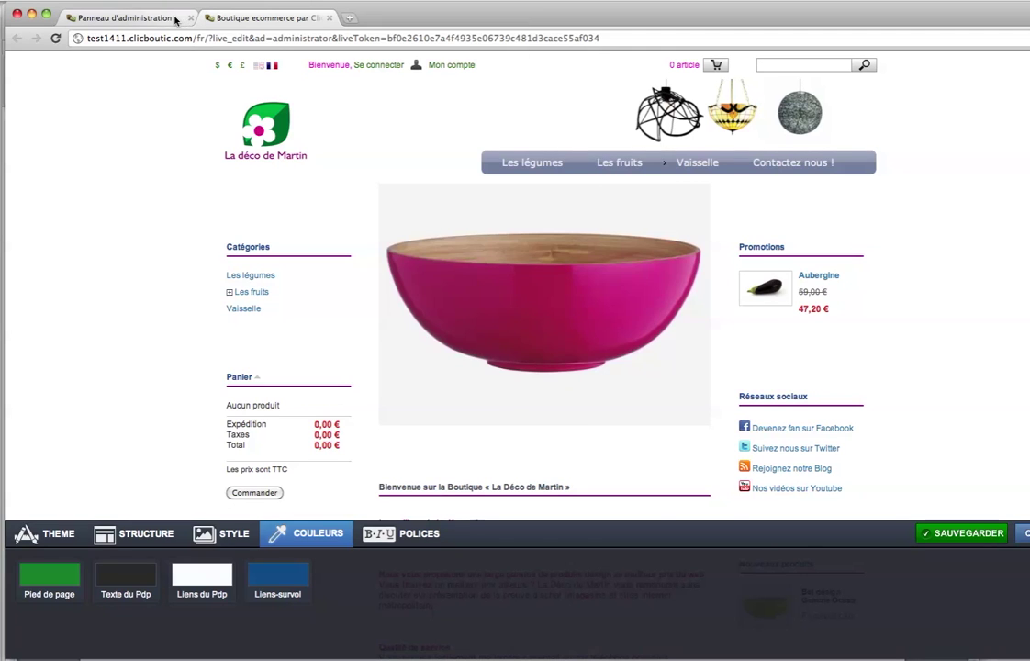
{"action": "scroll", "coordinate": [482, 404], "scroll_direction": "down", "scroll_amount": 4}
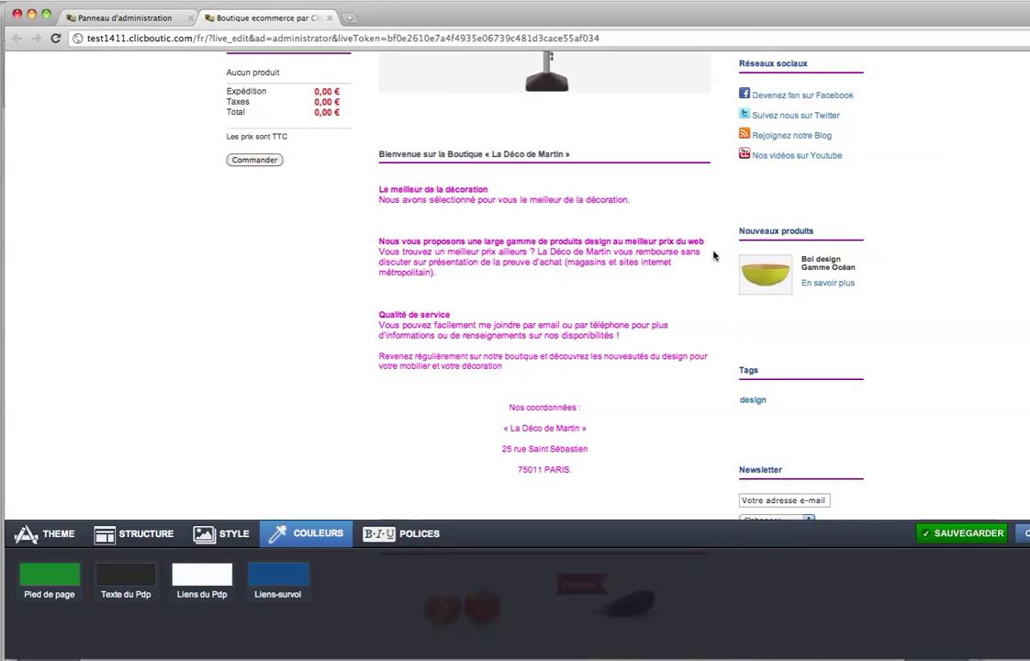
{"action": "scroll", "coordinate": [714, 256], "scroll_direction": "up", "scroll_amount": 2}
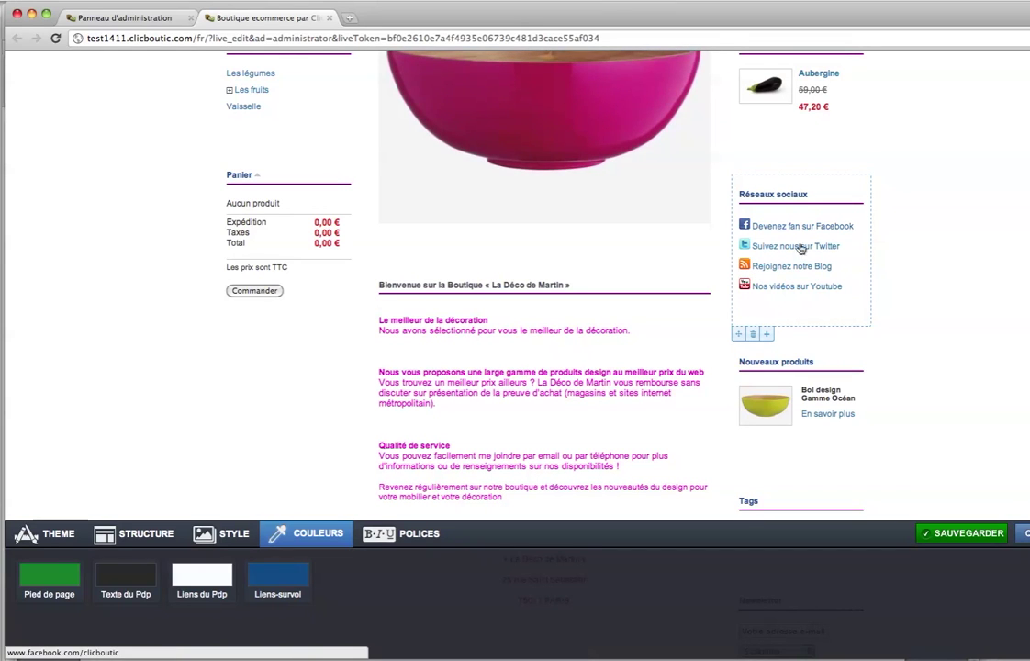
{"action": "scroll", "coordinate": [899, 329], "scroll_direction": "up", "scroll_amount": 3}
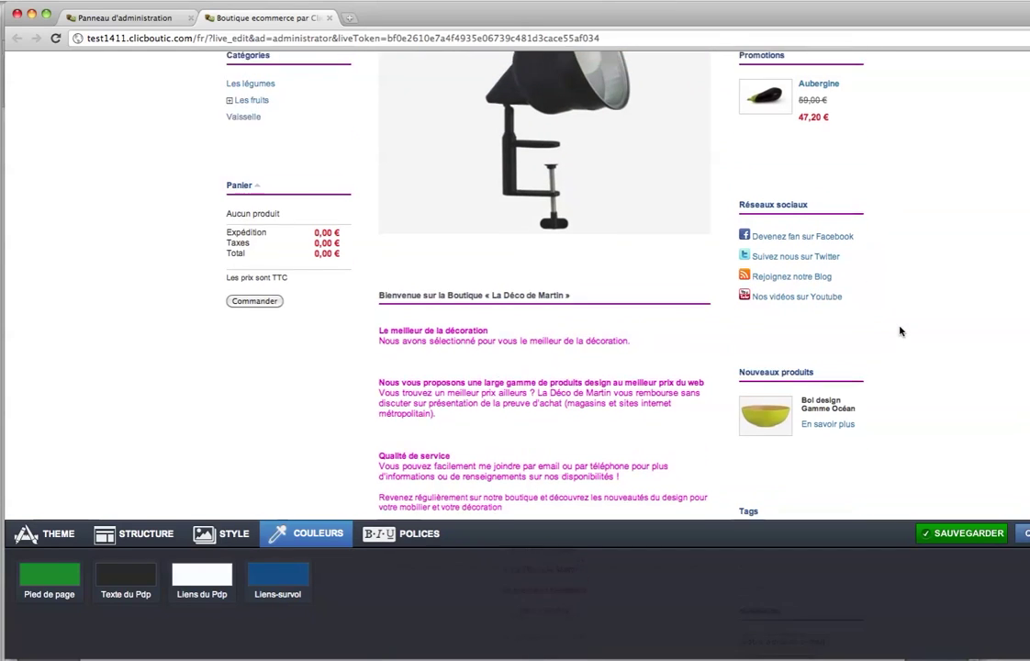
{"action": "scroll", "coordinate": [899, 331], "scroll_direction": "up", "scroll_amount": 1}
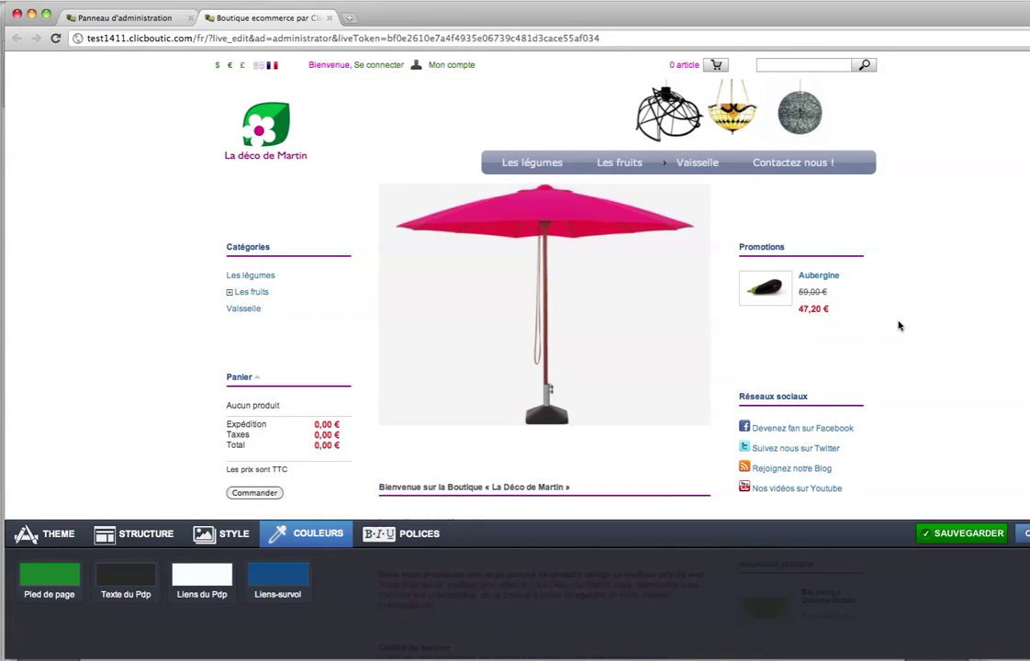
{"action": "mouse_move", "coordinate": [824, 273]}
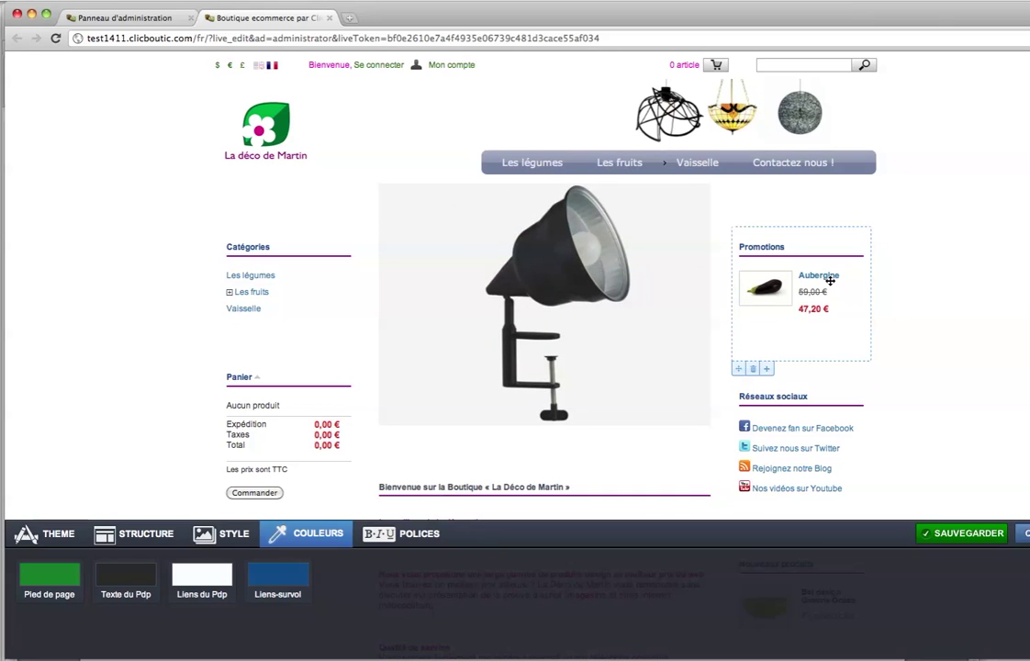
{"action": "mouse_move", "coordinate": [230, 233]}
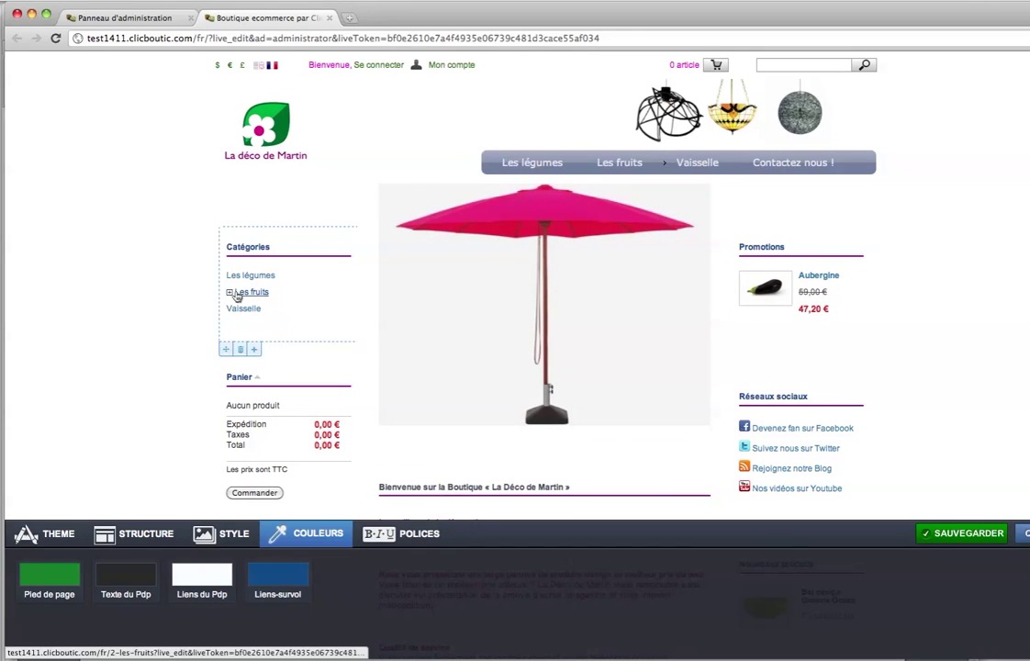
{"action": "mouse_move", "coordinate": [238, 432]}
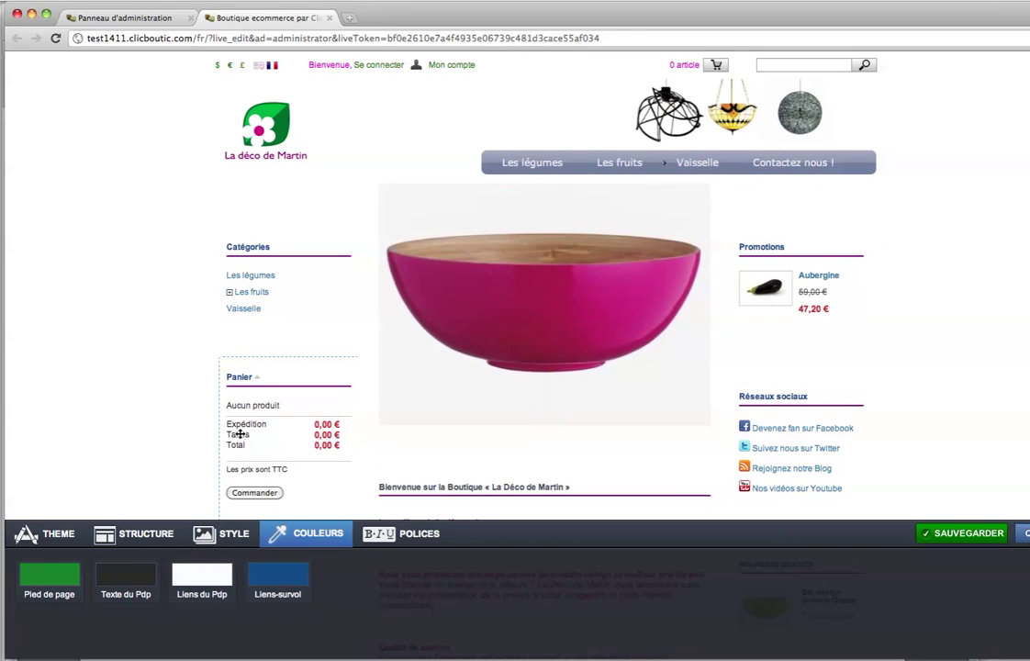
Move the La déco de Martin logo slightly up and to the right in the header and save the design.
{"action": "mouse_move", "coordinate": [284, 122]}
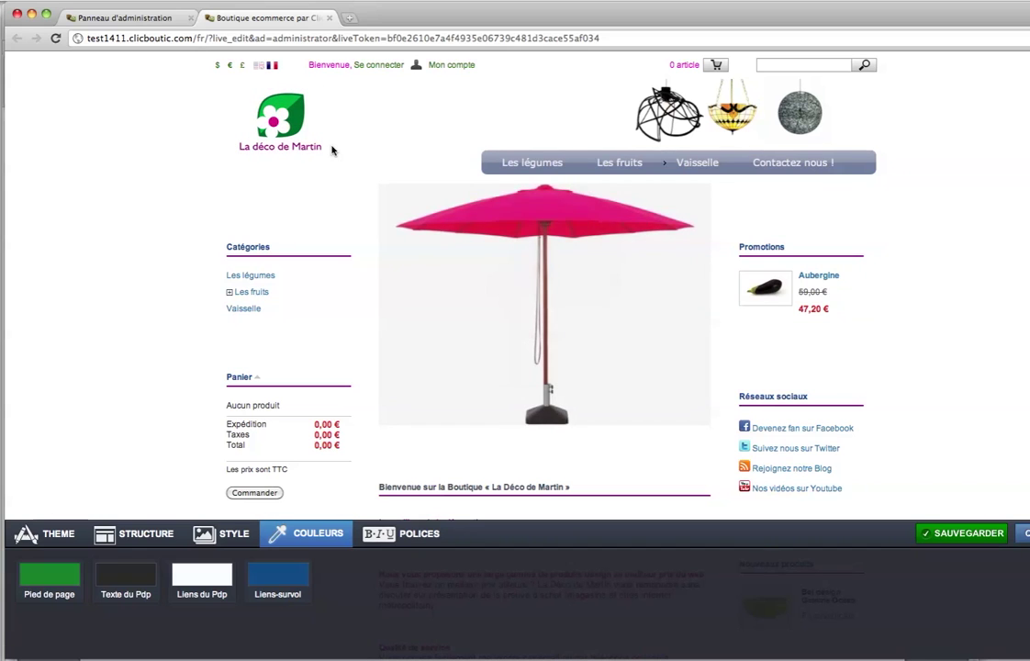
{"action": "mouse_move", "coordinate": [278, 292]}
{"action": "mouse_move", "coordinate": [748, 235]}
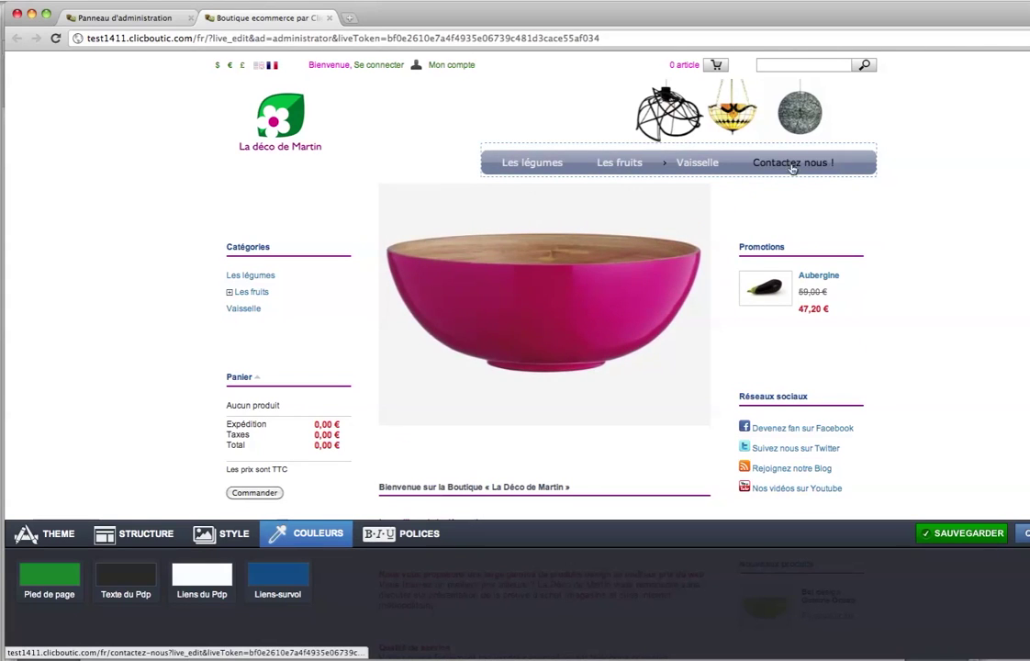
{"action": "mouse_move", "coordinate": [558, 163]}
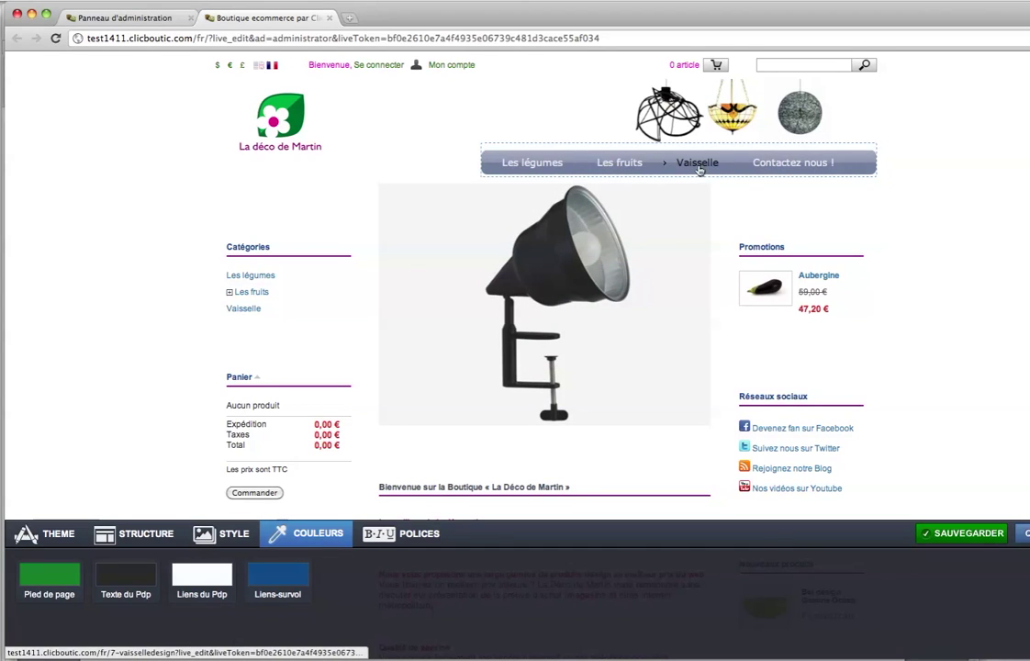
{"action": "left_click", "coordinate": [964, 534]}
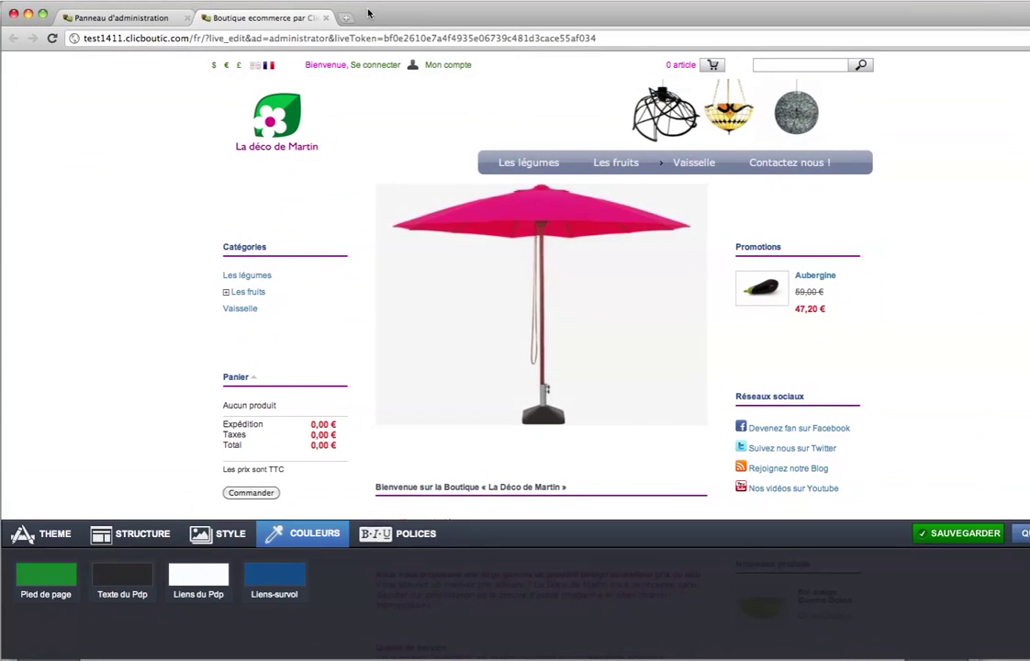
Open clicboutic.com in a new browser tab and browse the additional graphic kits on its Kits graphiques page.
{"action": "left_click", "coordinate": [347, 19]}
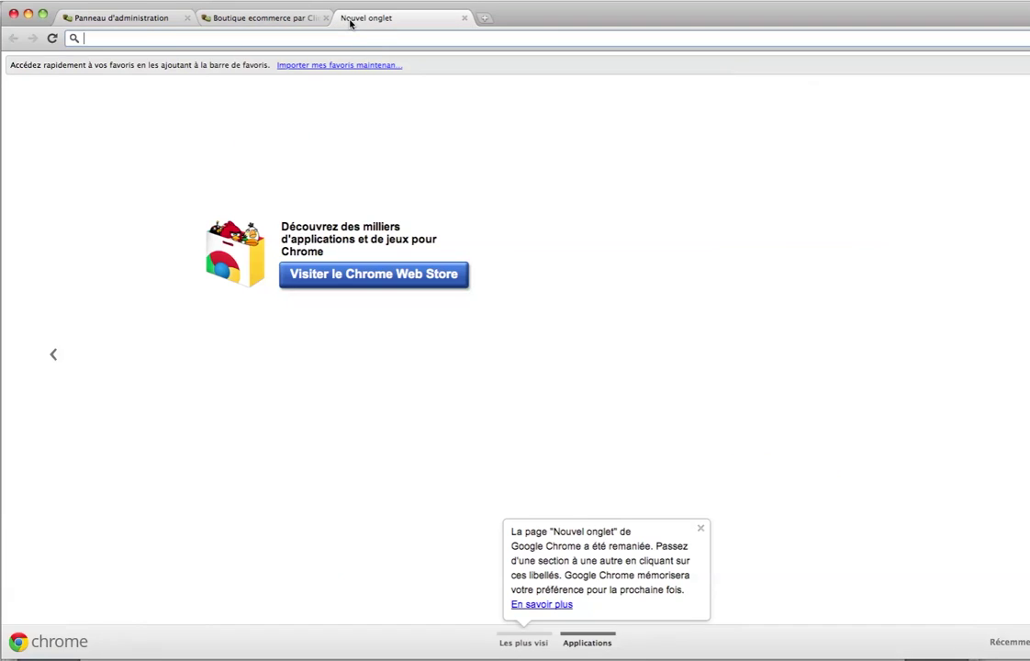
{"action": "type", "text": "clicboutic.com"}
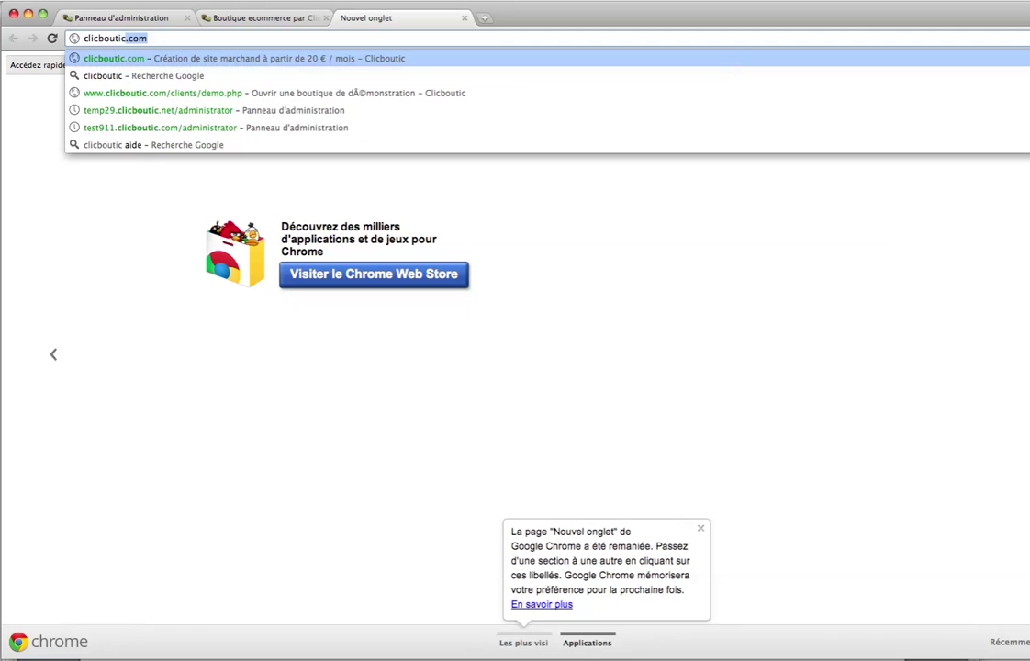
{"action": "key", "text": "Return"}
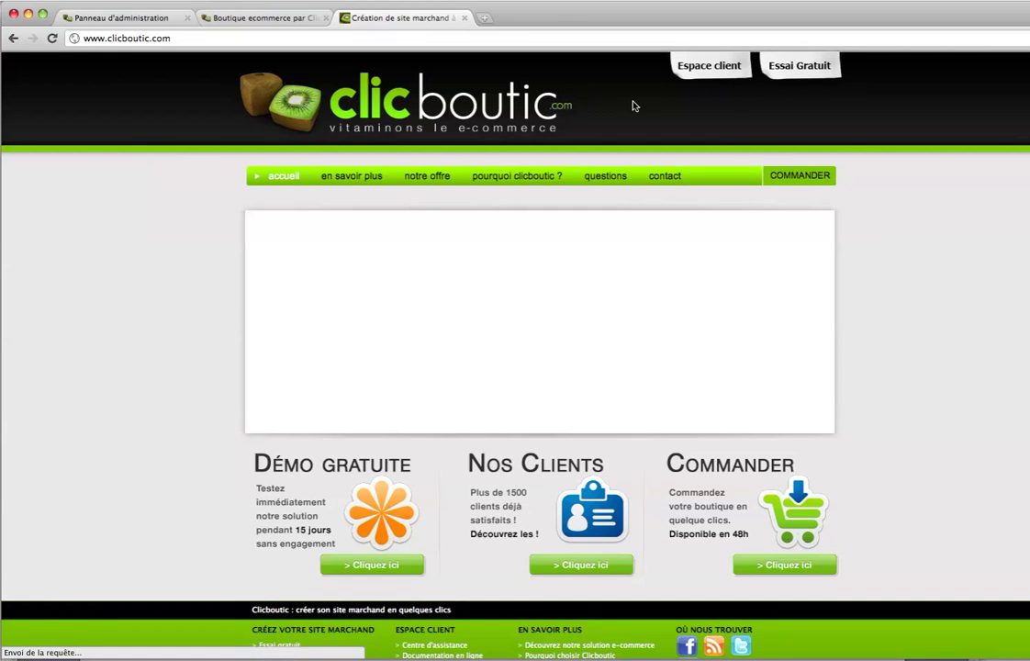
{"action": "scroll", "coordinate": [836, 126], "scroll_direction": "down", "scroll_amount": 2}
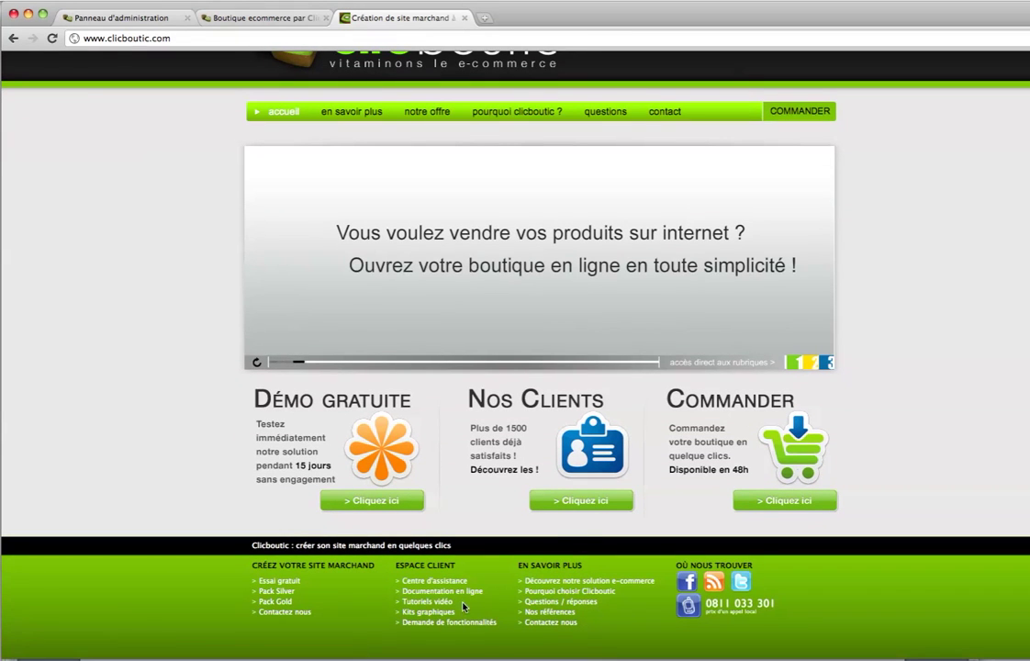
{"action": "left_click", "coordinate": [430, 614]}
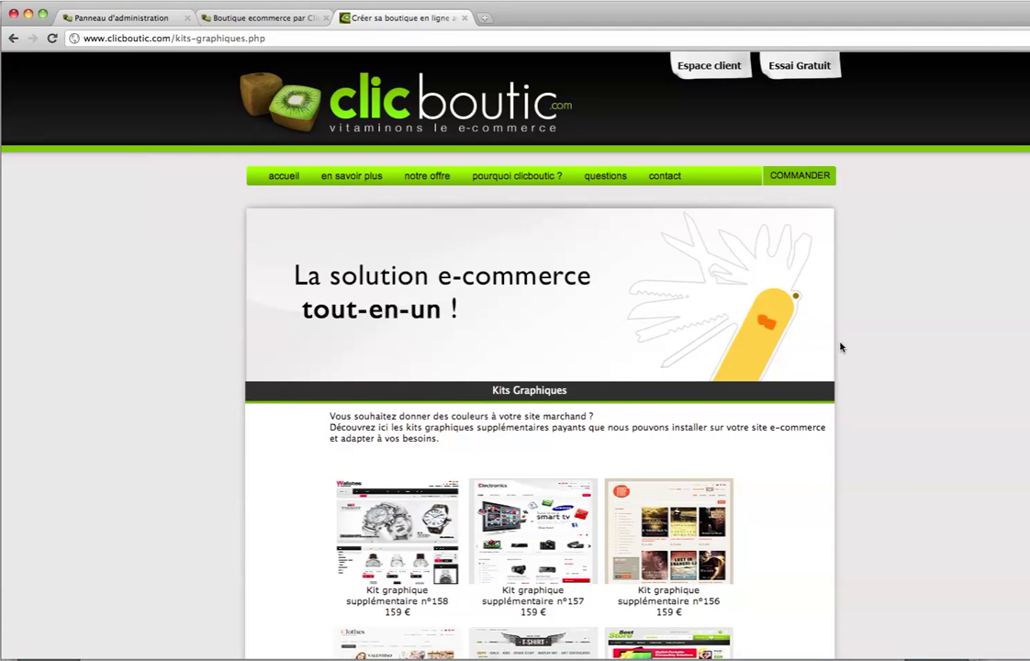
{"action": "scroll", "coordinate": [840, 347], "scroll_direction": "down", "scroll_amount": 5}
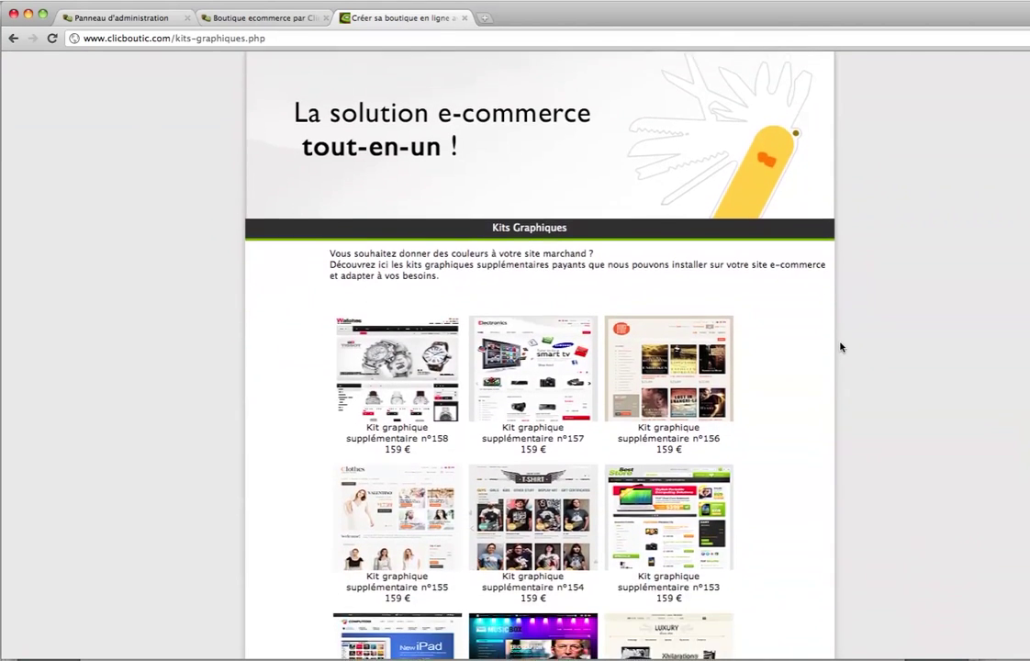
{"action": "scroll", "coordinate": [840, 347], "scroll_direction": "down", "scroll_amount": 5}
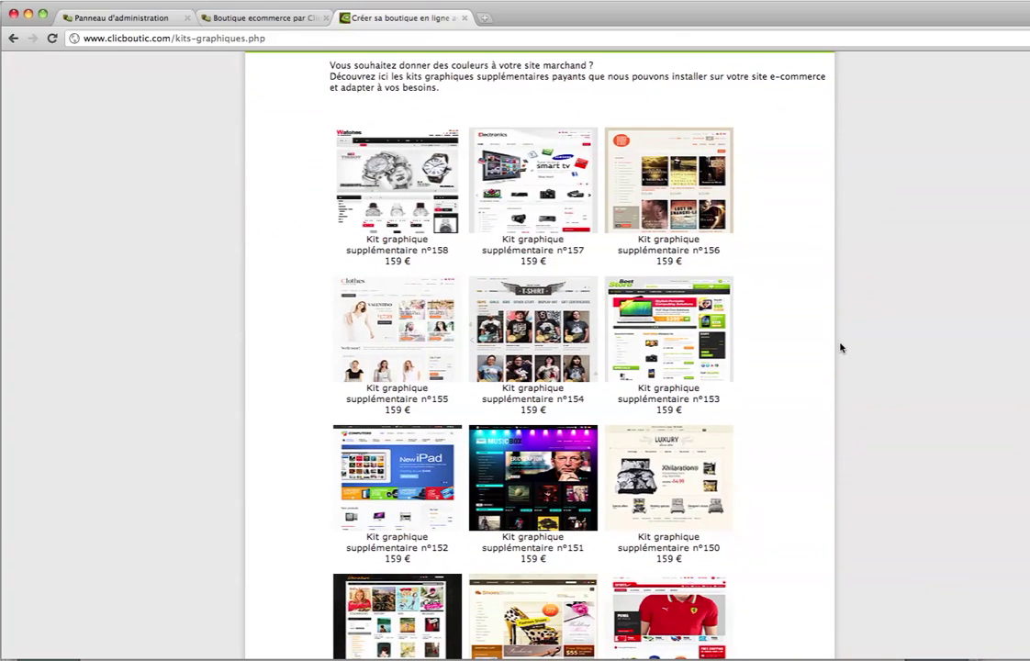
{"action": "scroll", "coordinate": [840, 347], "scroll_direction": "down", "scroll_amount": 1}
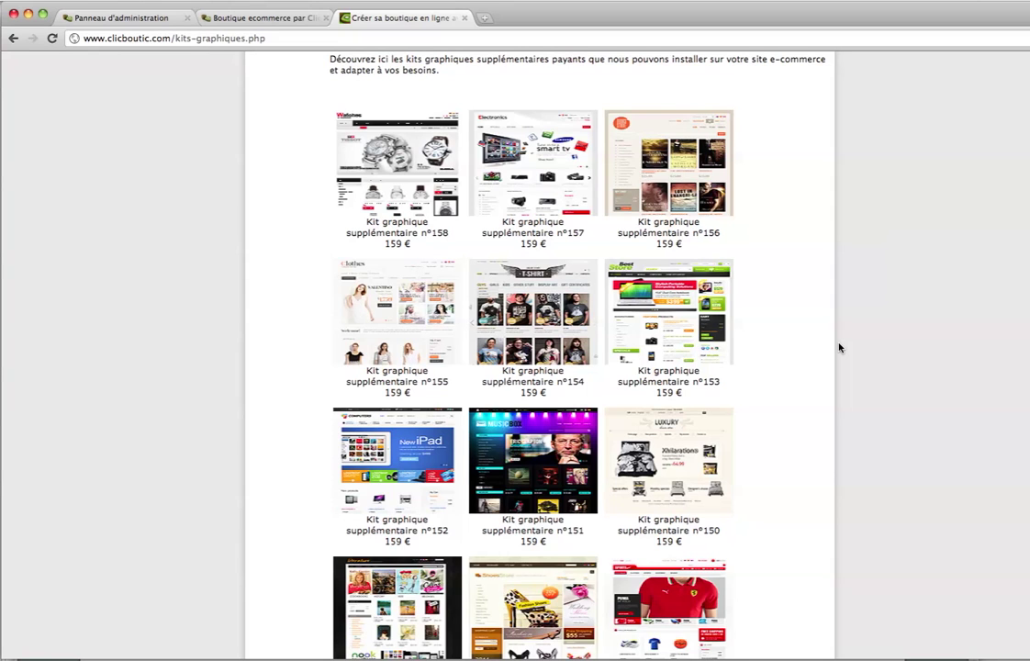
{"action": "scroll", "coordinate": [840, 347], "scroll_direction": "down", "scroll_amount": 5}
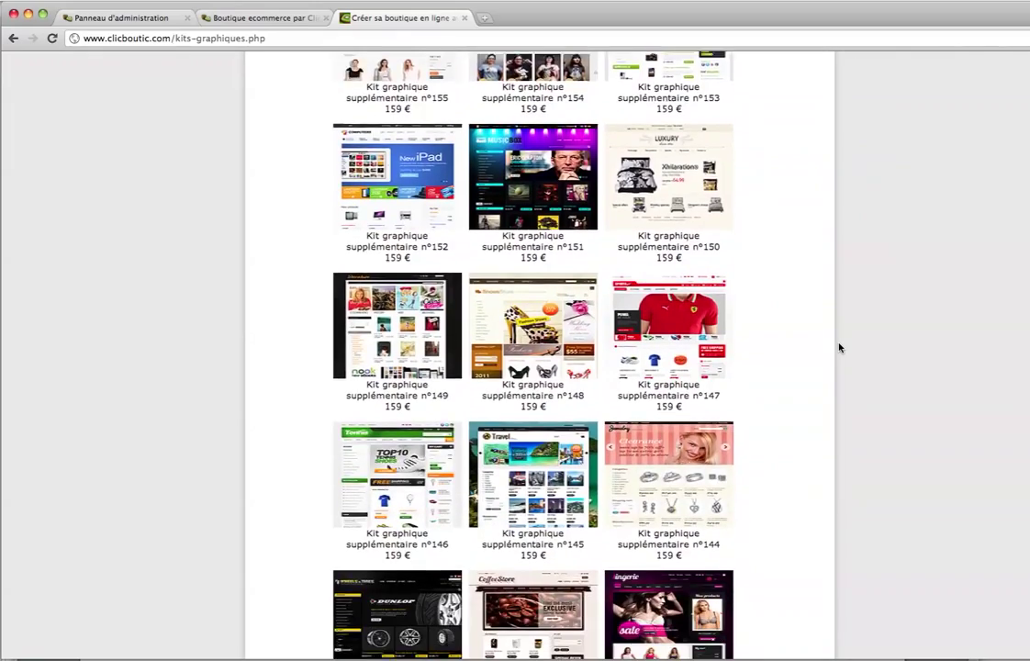